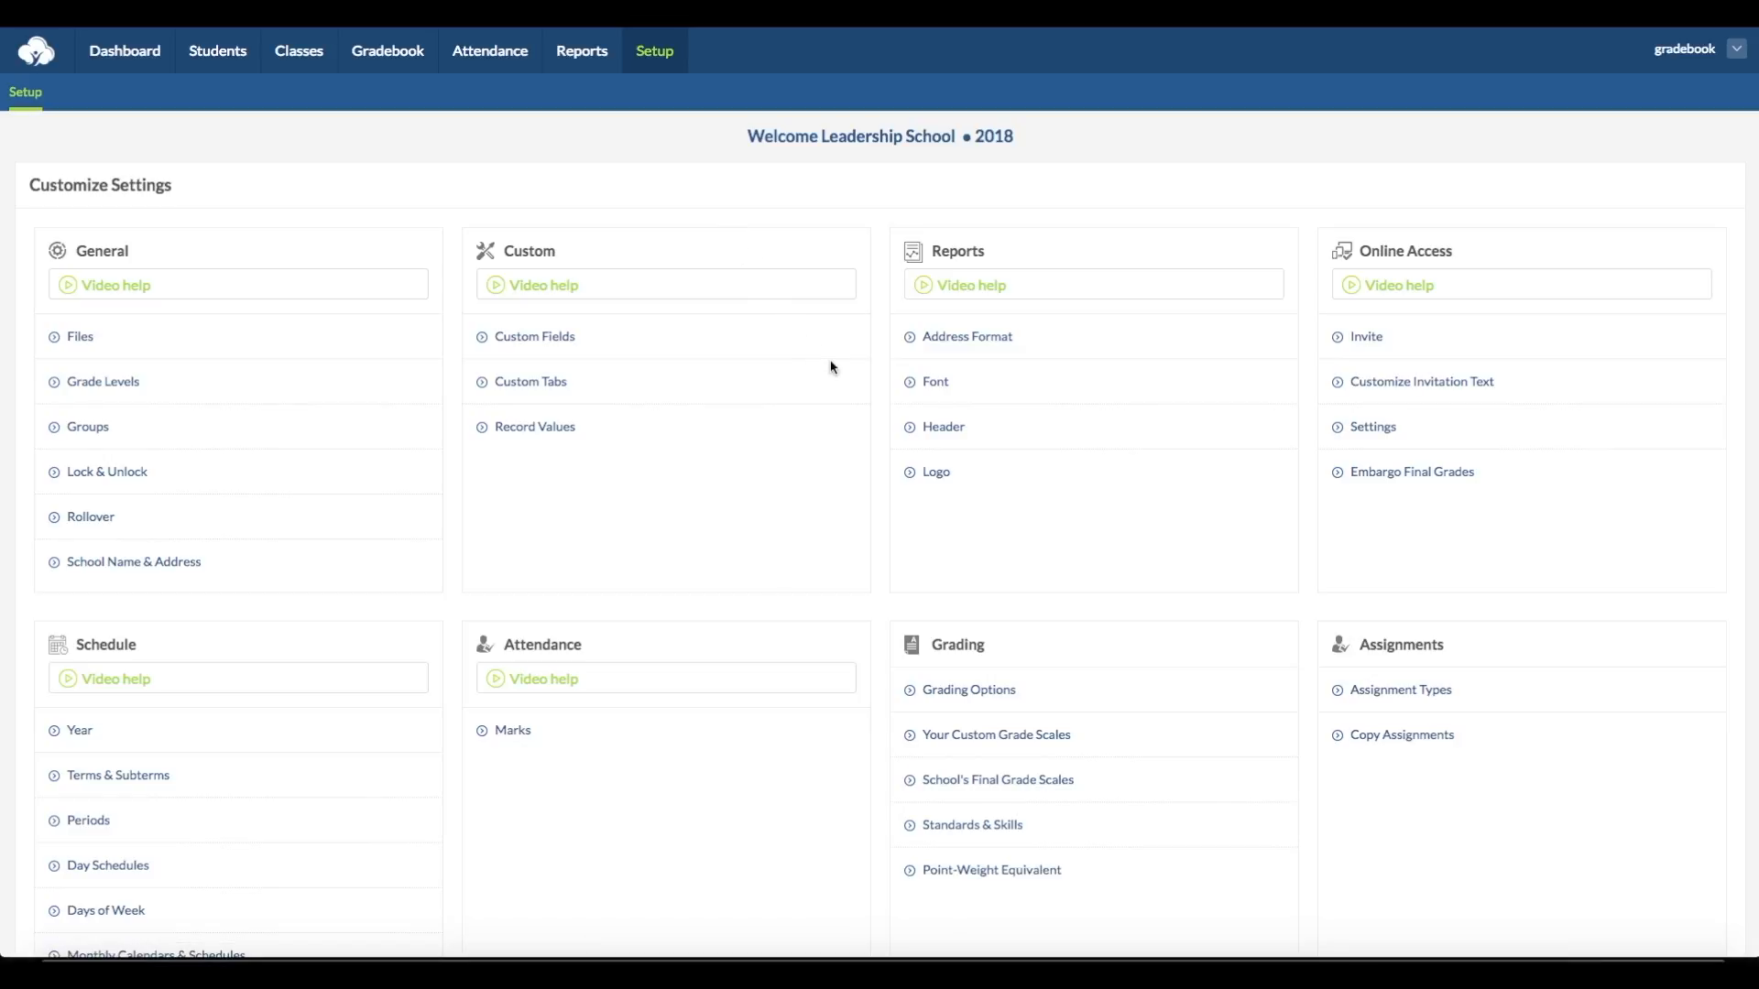
Step: Enable assignment-type weighting in the default grading options: Exit Essay 20, Homework 20, Participation 20, Project 10, Quiz 10, Test 20 percent
click(964, 699)
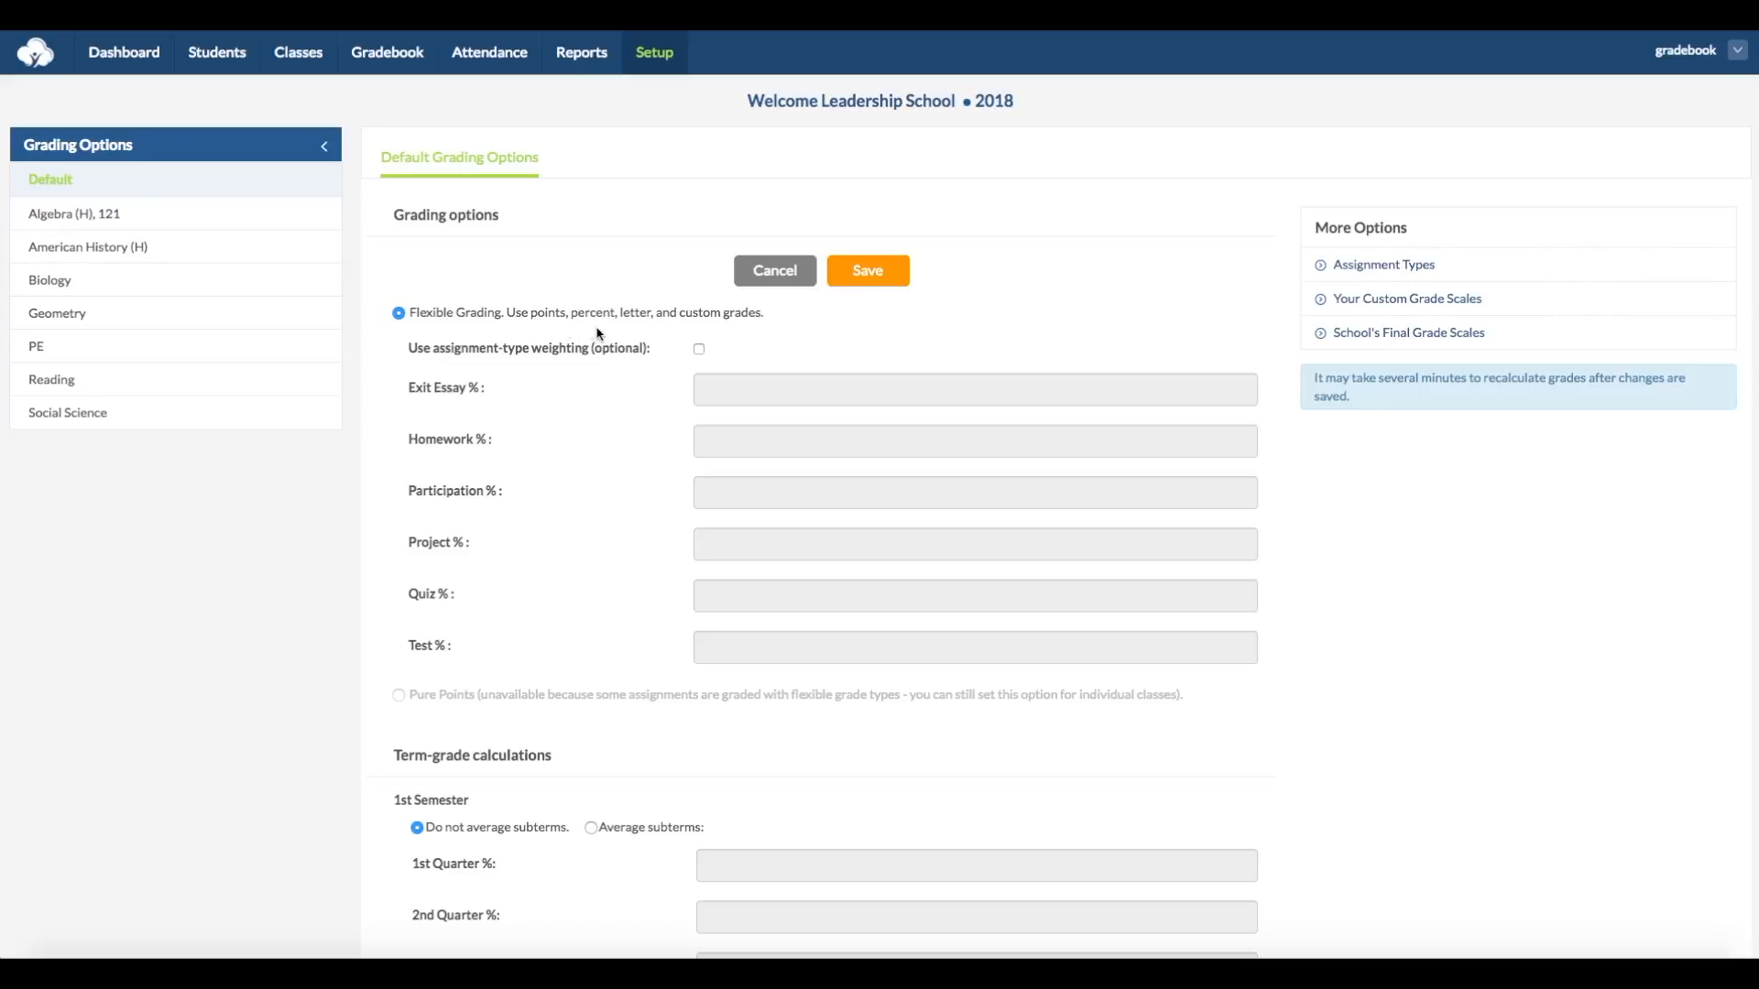
click(698, 350)
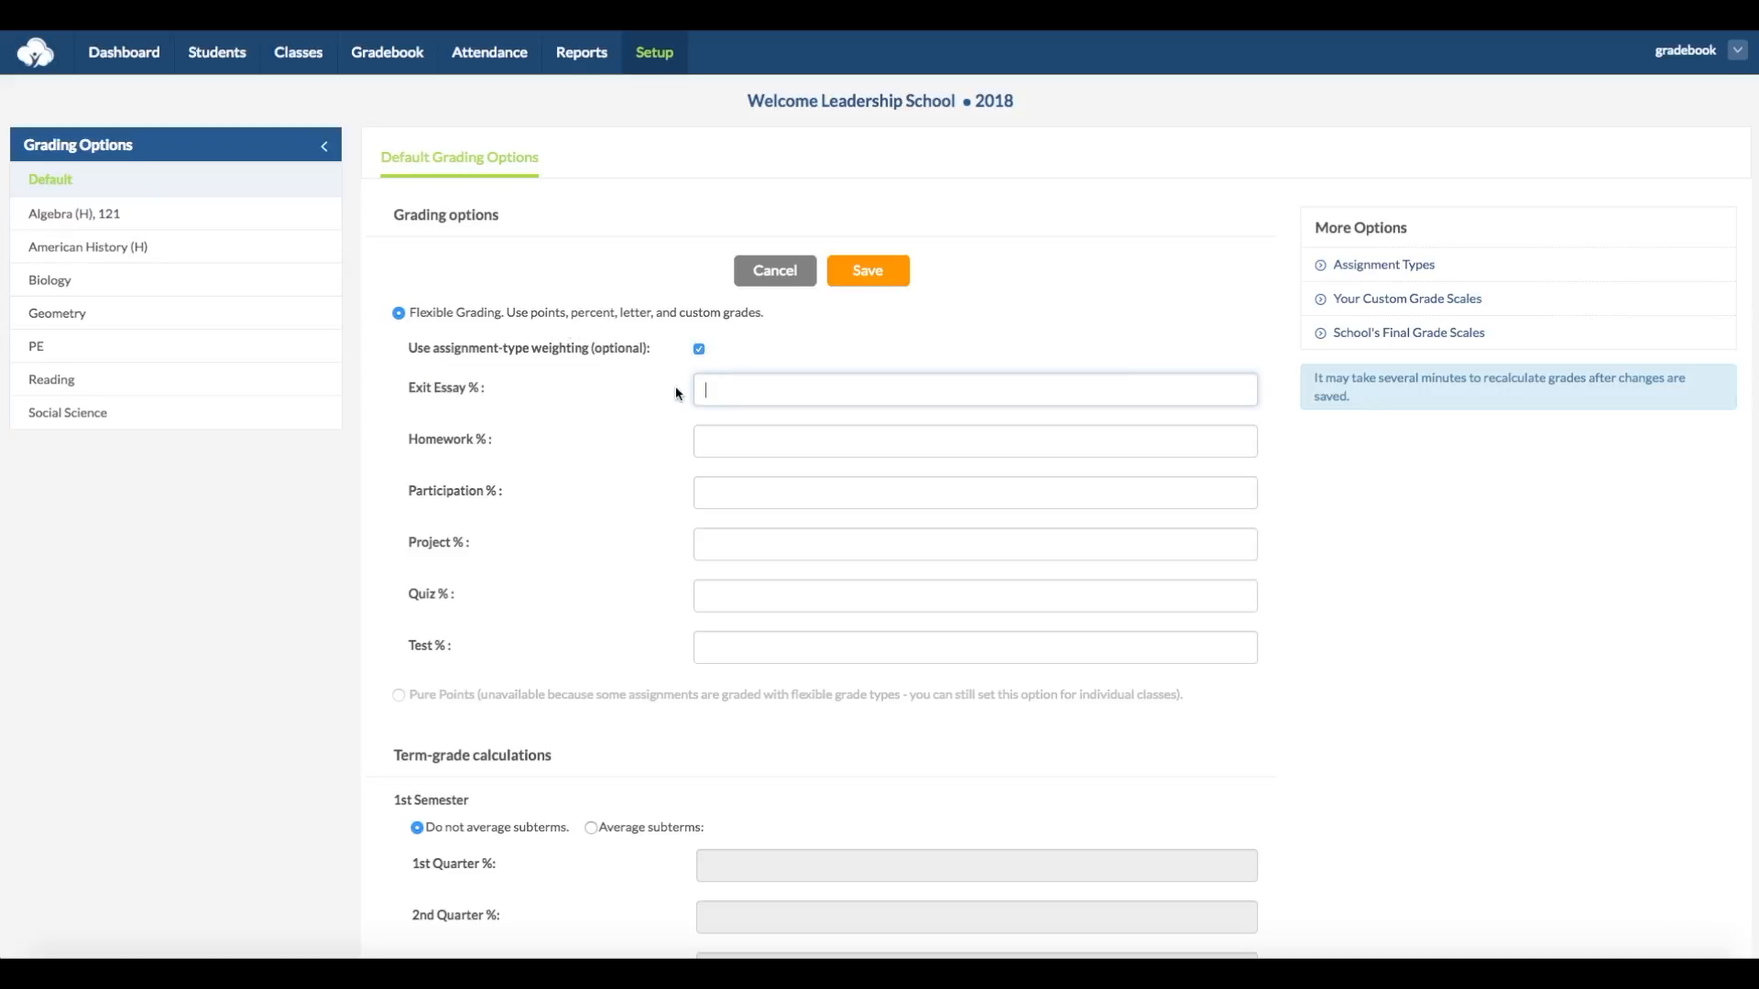
text(20)
key(Tab)
text(20)
key(Tab)
text(20)
key(Tab)
text(10)
key(Tab)
text(10)
key(Tab)
text(20)
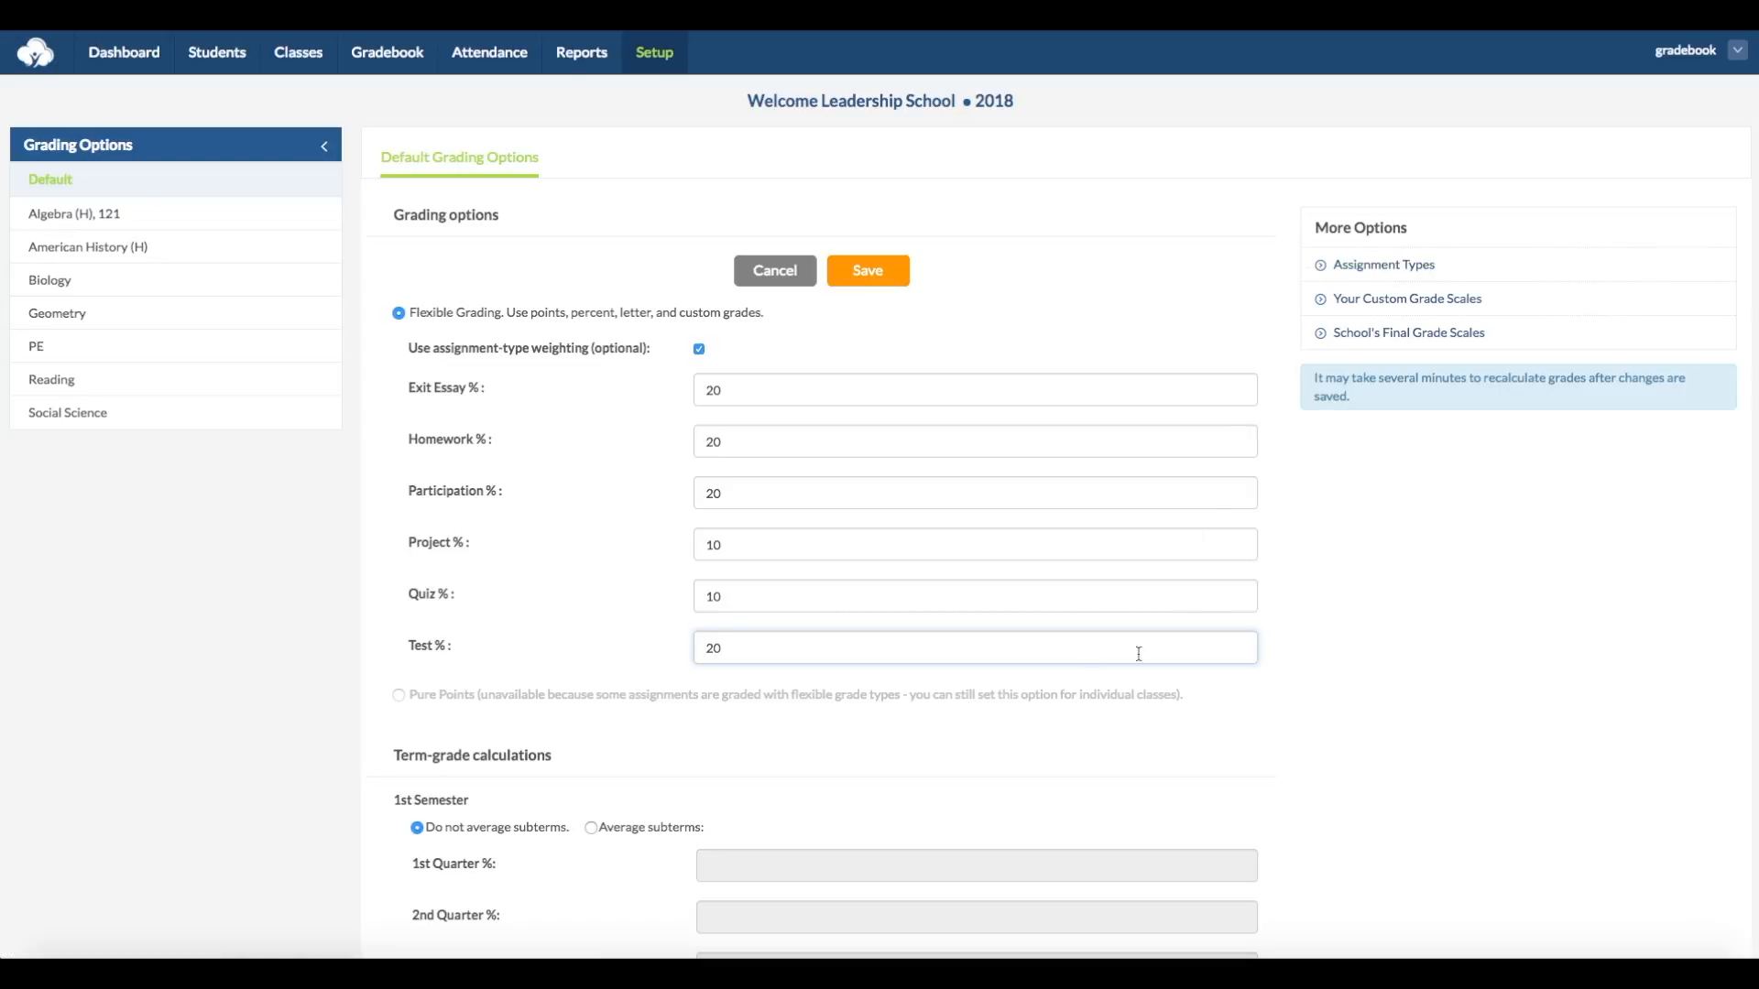
Step: Set the 1st Semester to average subterms with 1st Quarter 40, 2nd Quarter 40 and Final 20 percent
scroll(715, 816, down, 2)
scroll(712, 818, down, 1)
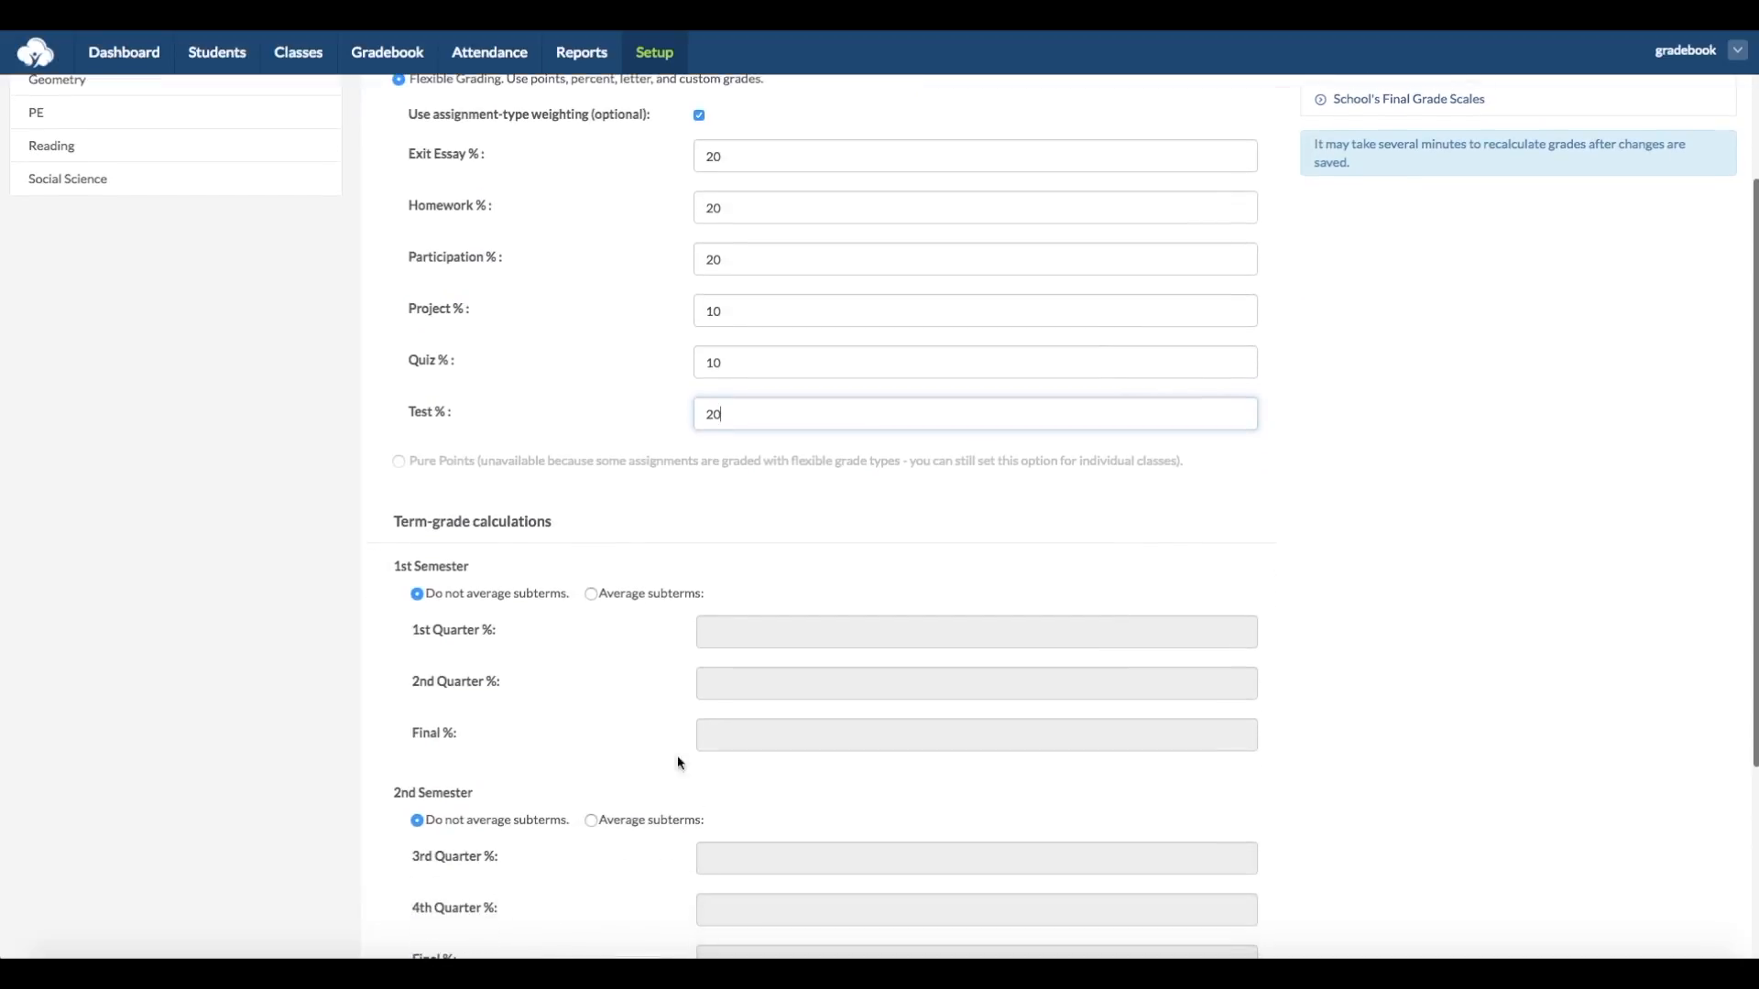
click(592, 595)
click(725, 623)
text(40)
key(Tab)
text(40)
key(Tab)
text(20)
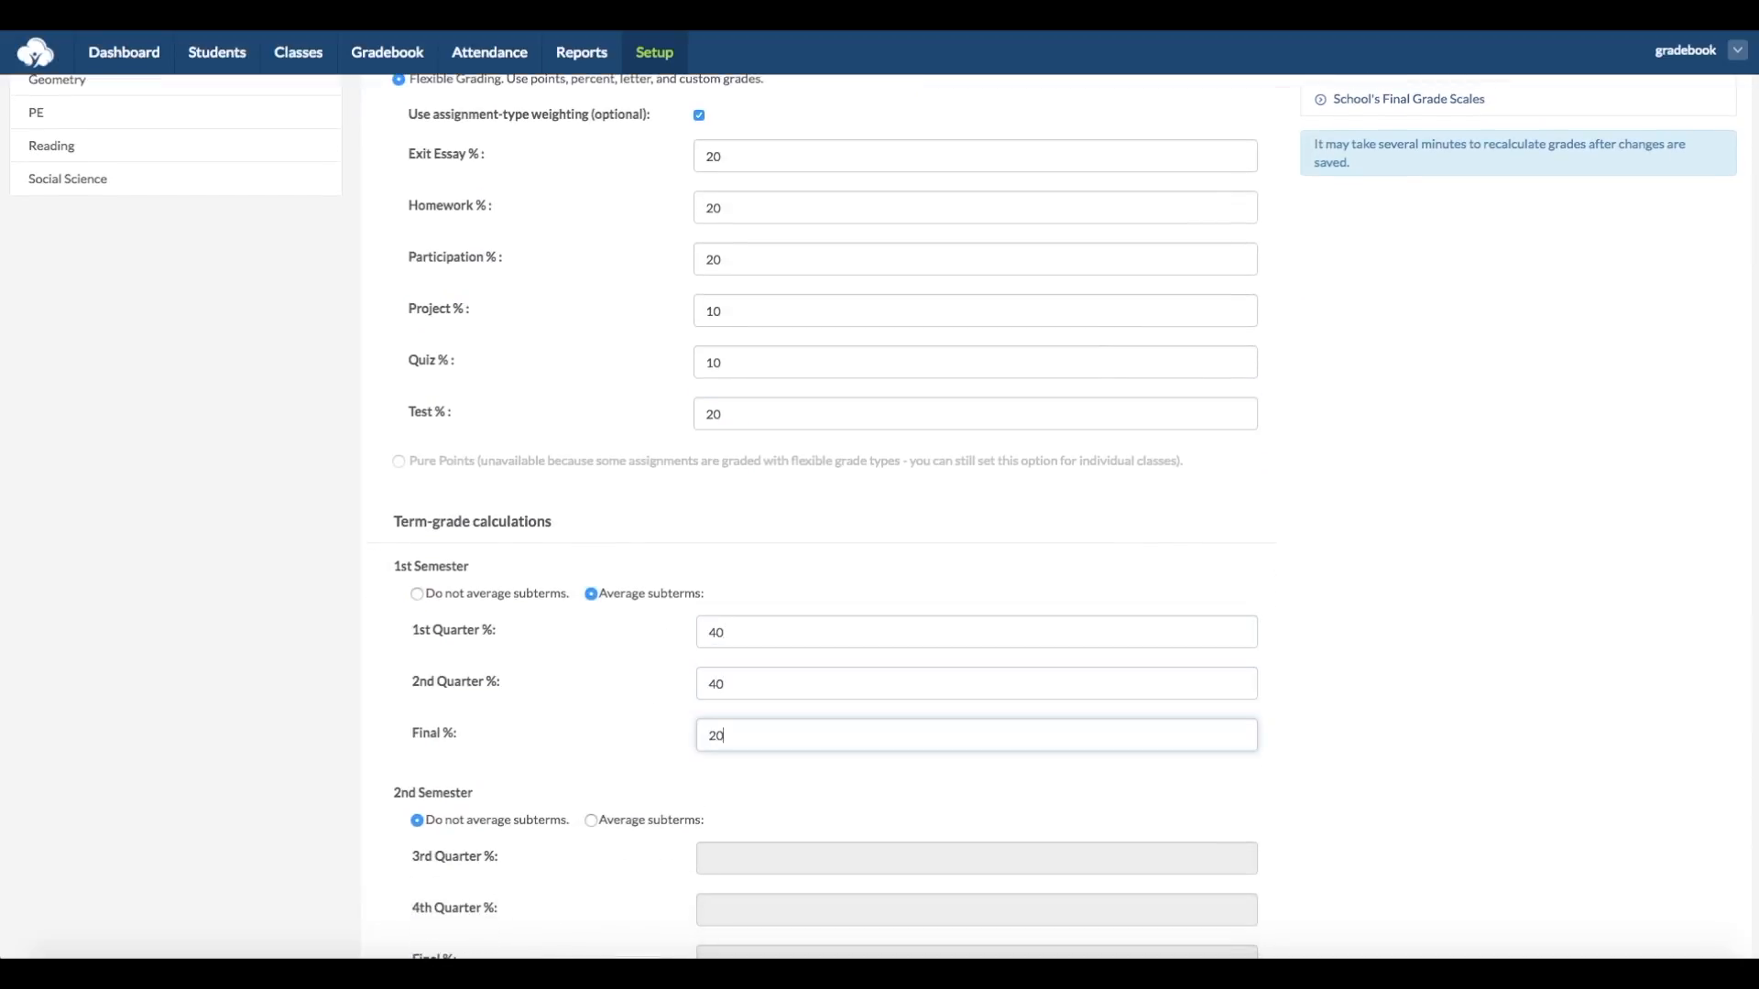
scroll(660, 641, up, 2)
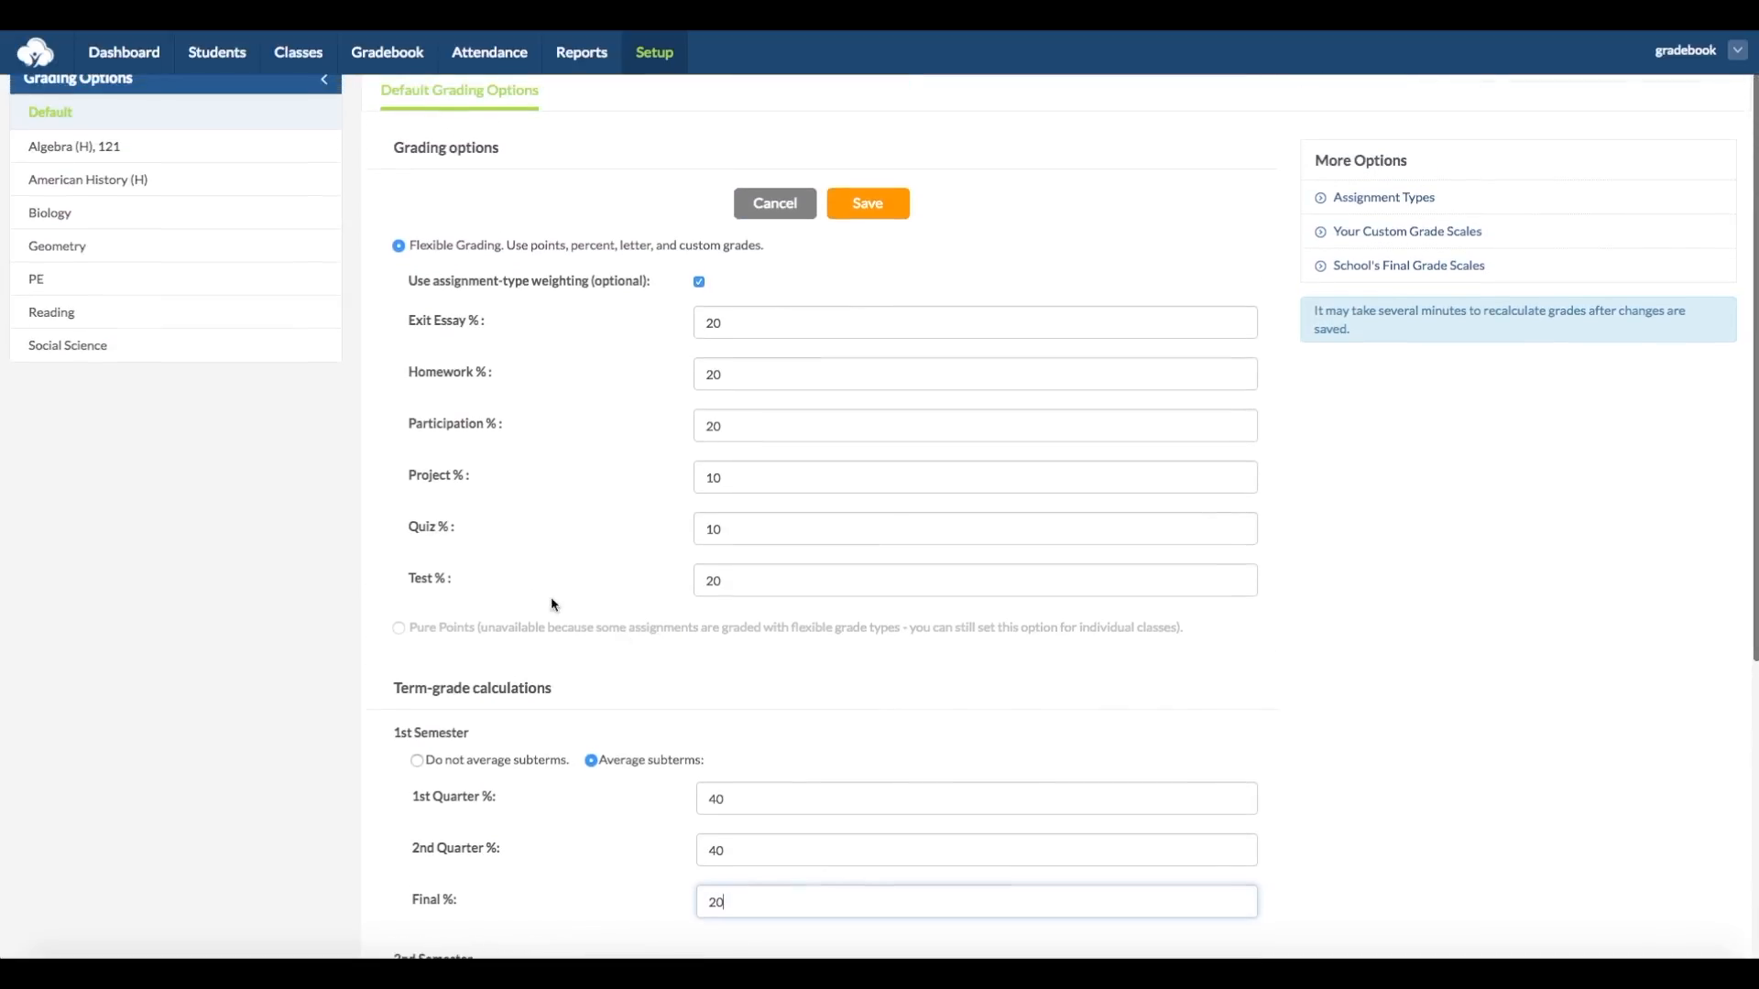
Step: Select Flexible Grading for the 1st Quarter in the grading options of Algebra (H), 121
click(60, 151)
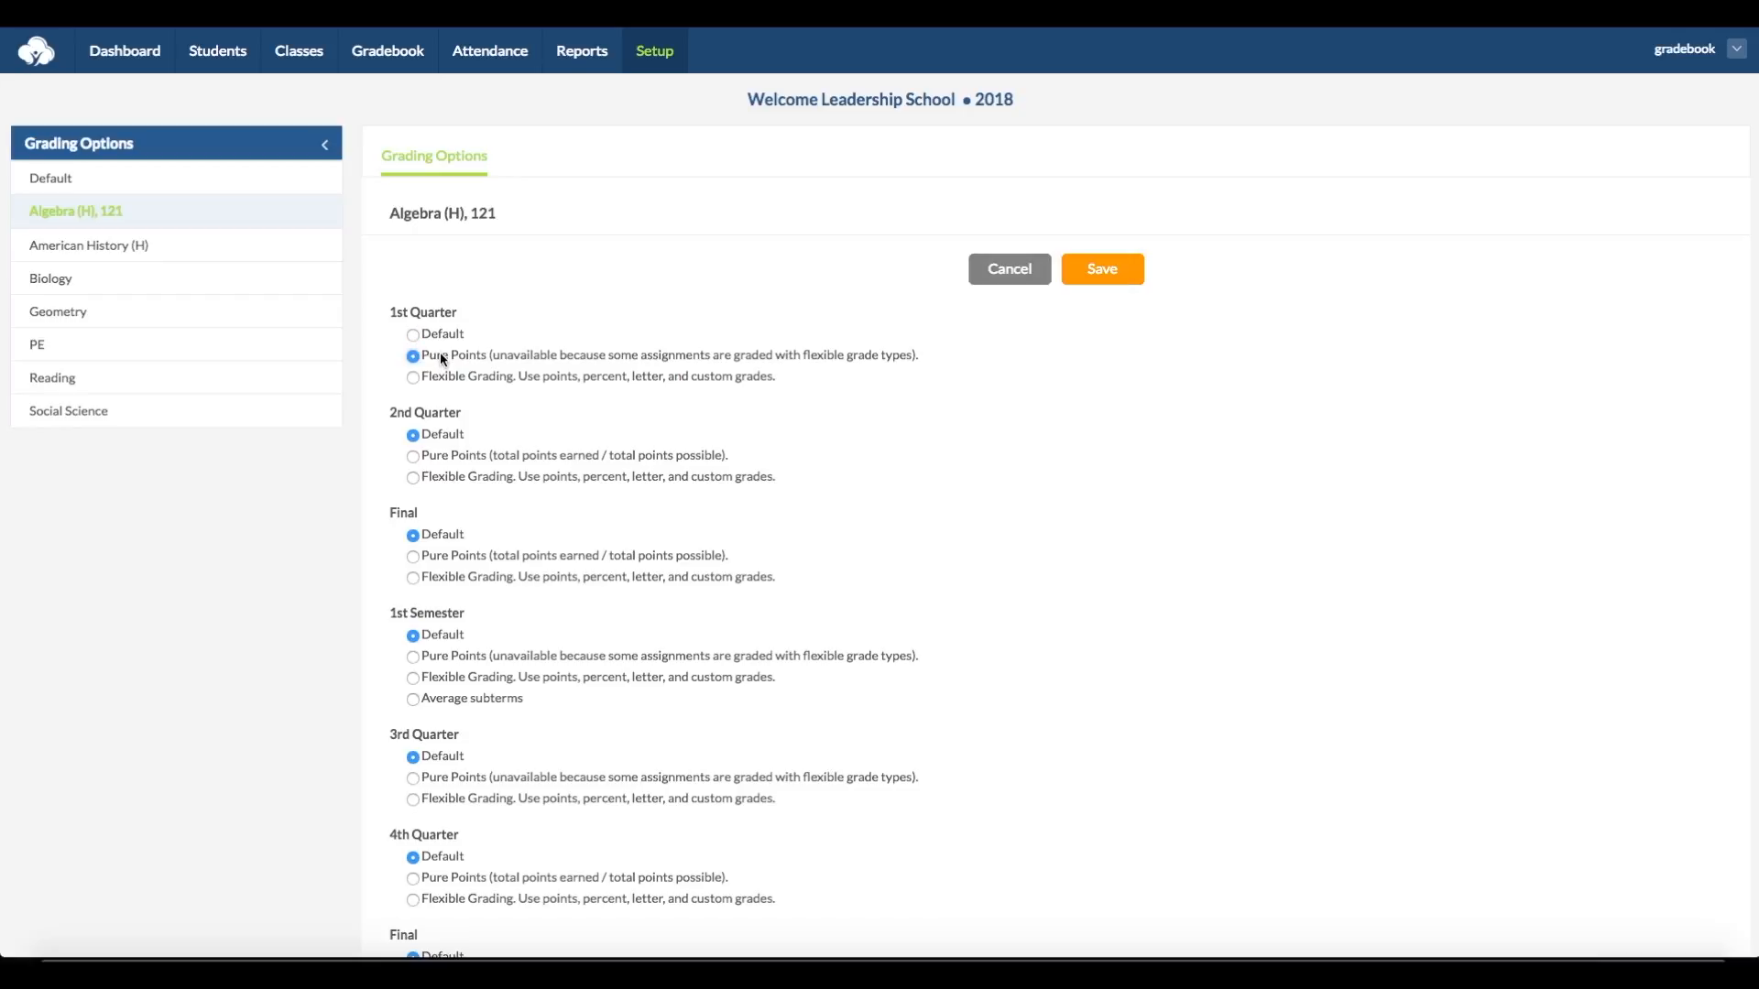
click(443, 376)
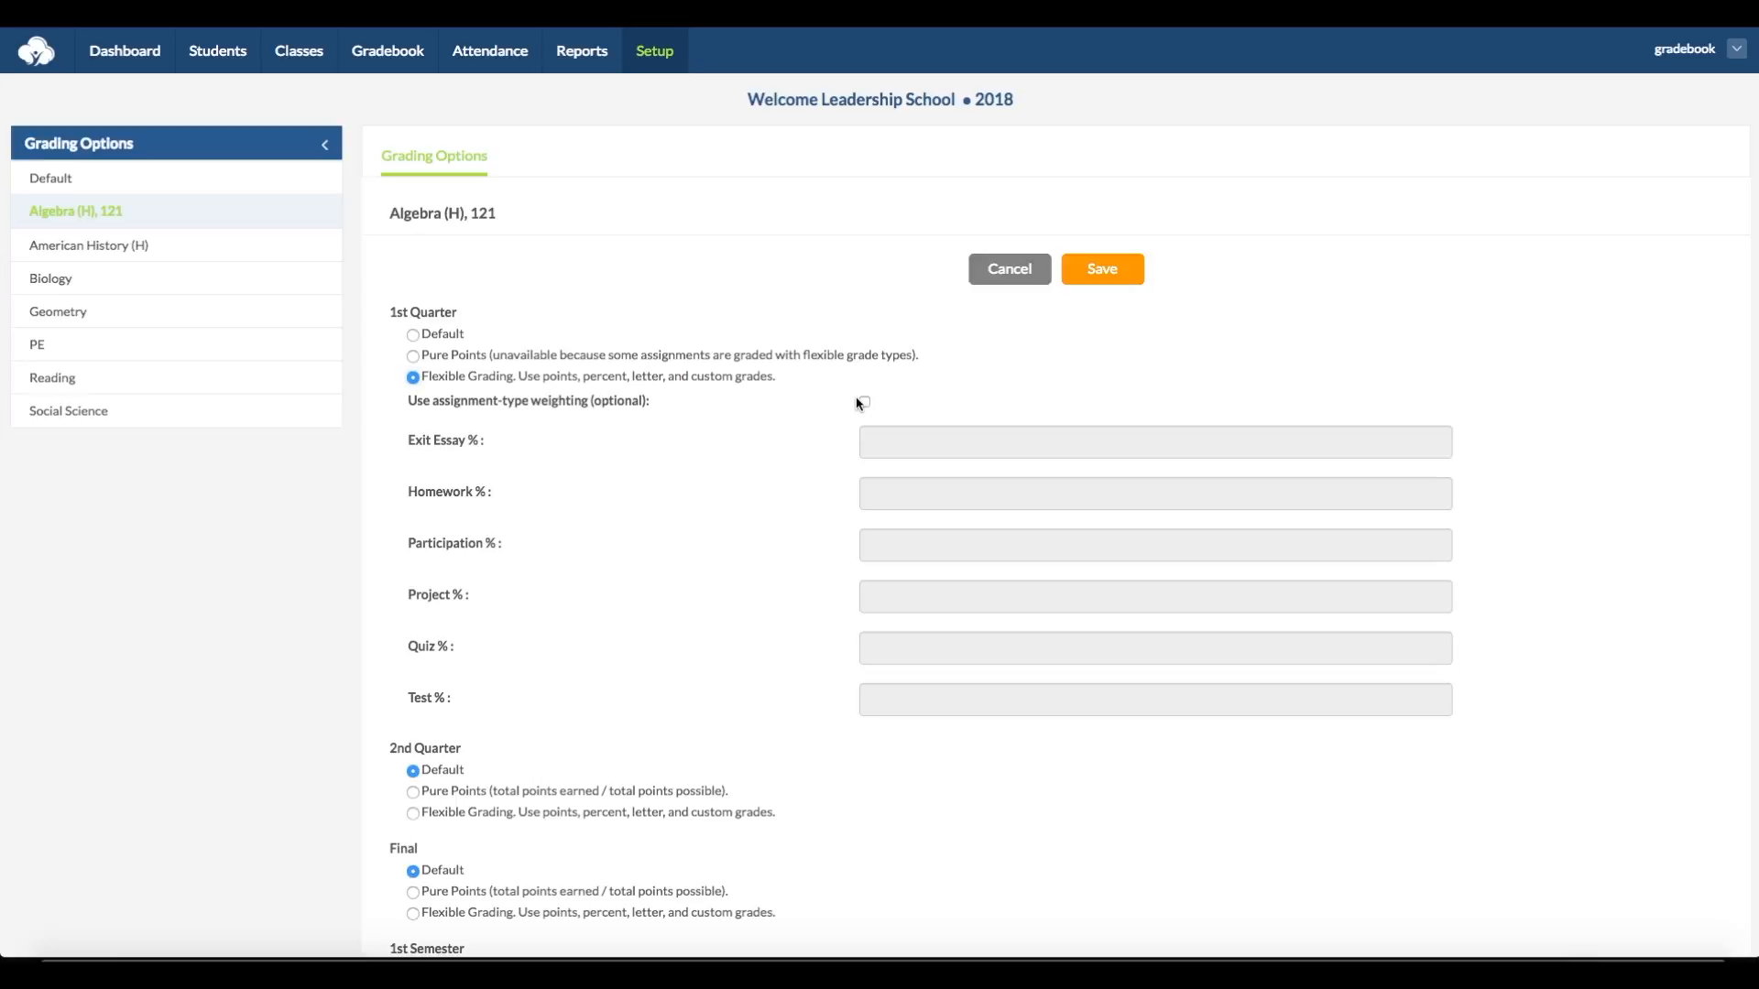
scroll(656, 400, down, 6)
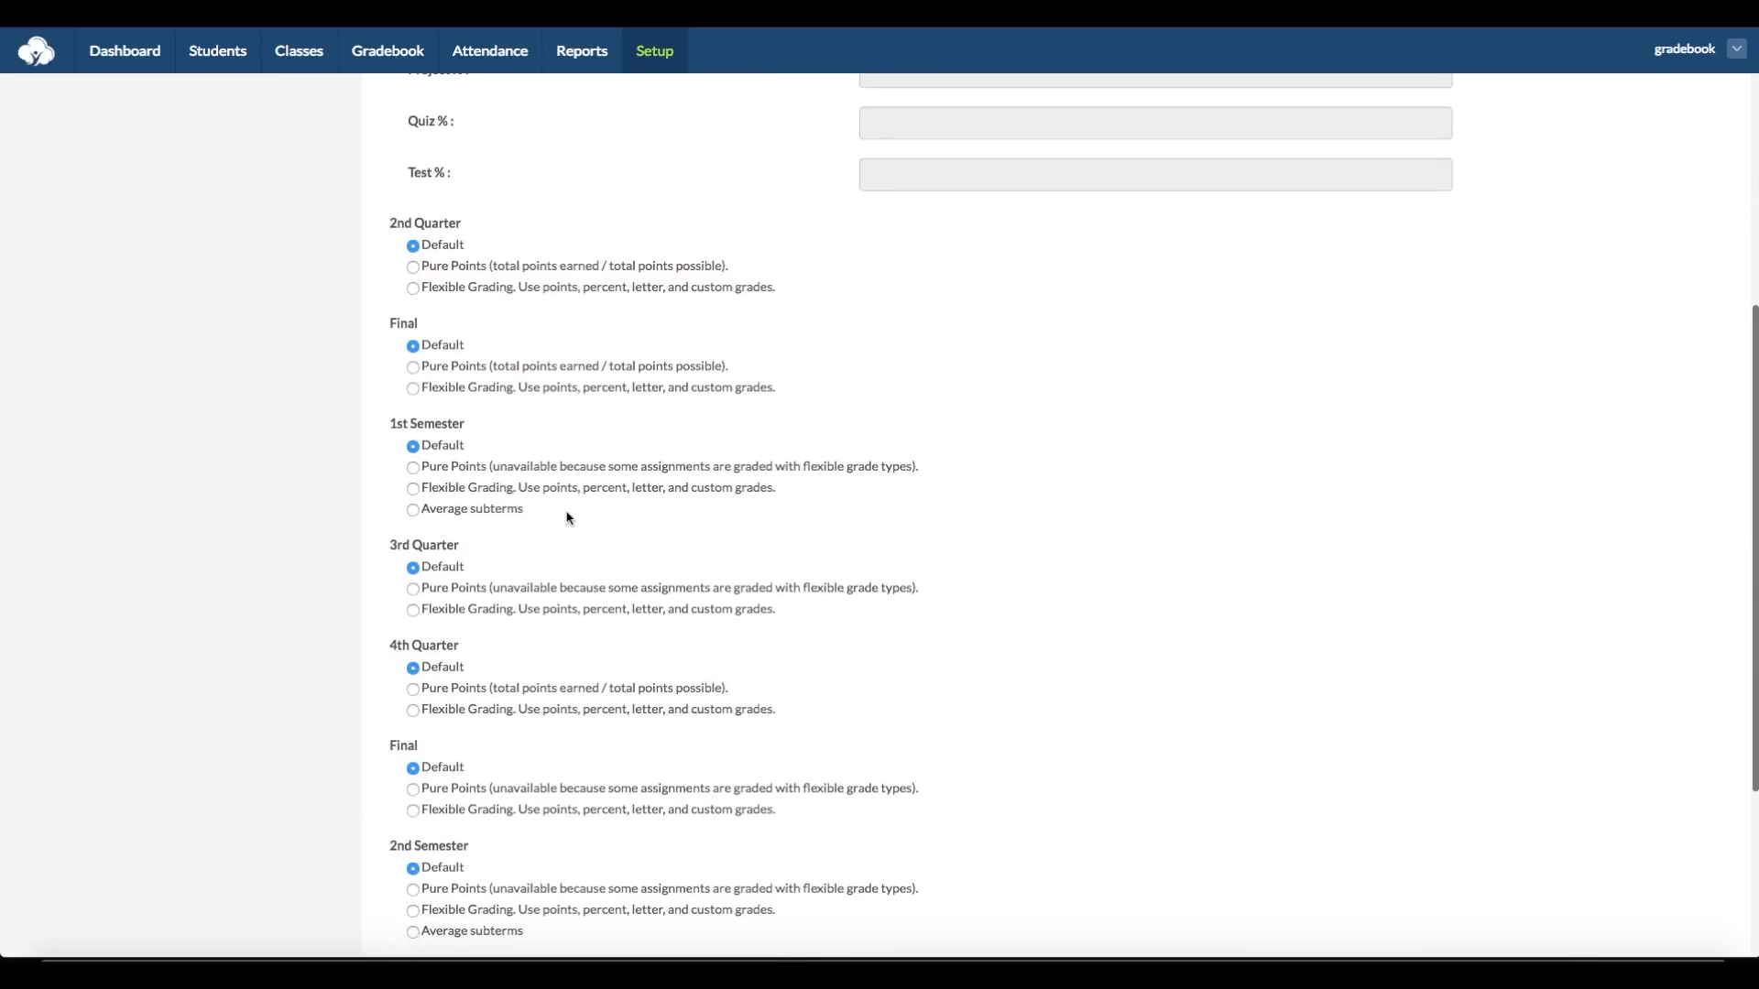
Step: Try starting a new custom grading table with an additional grade row
click(653, 54)
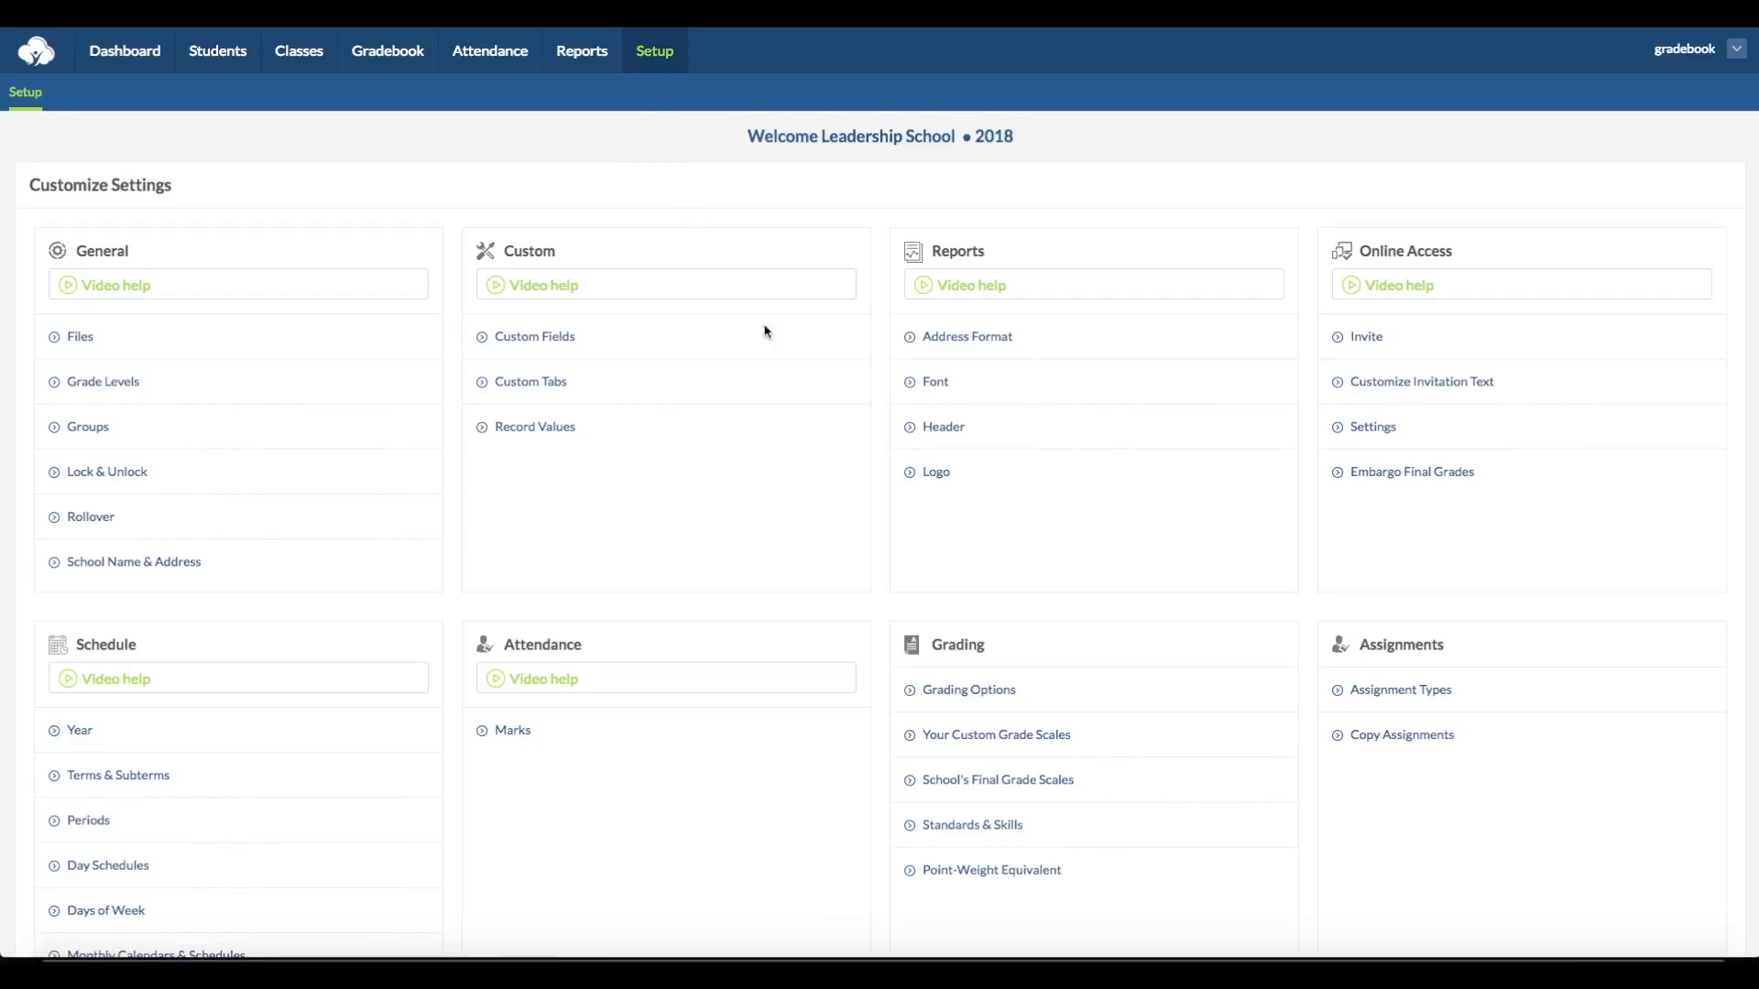
click(950, 739)
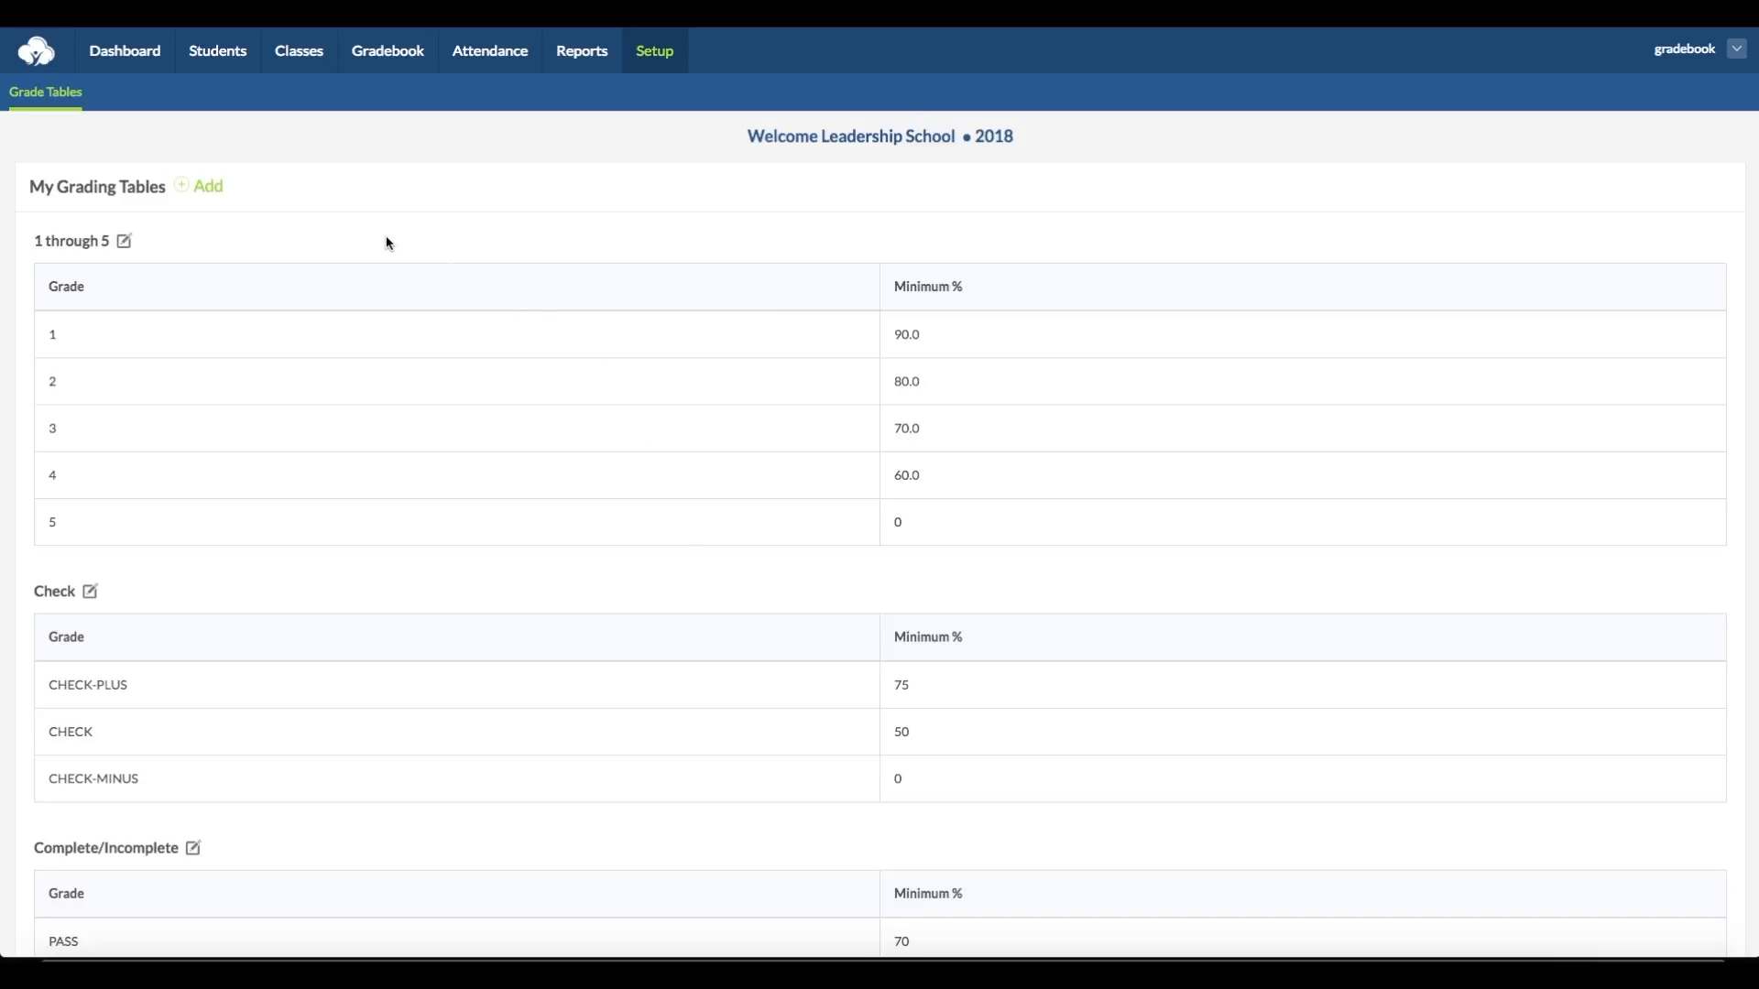
click(207, 186)
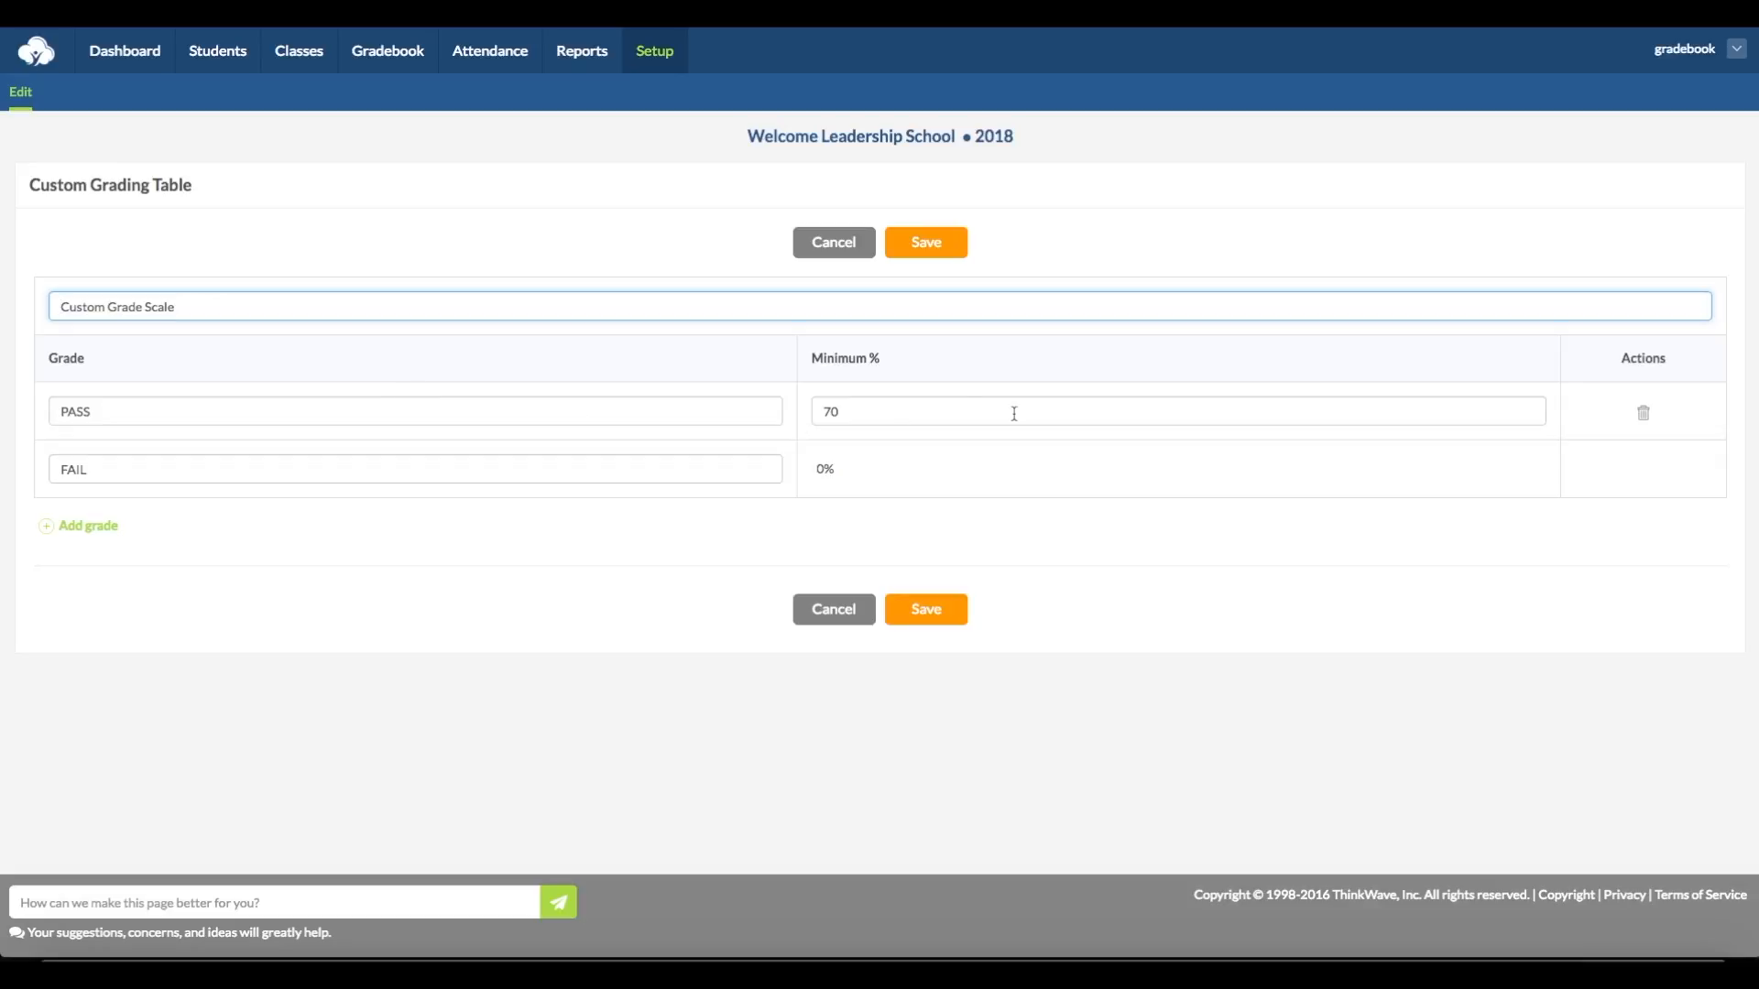
click(91, 529)
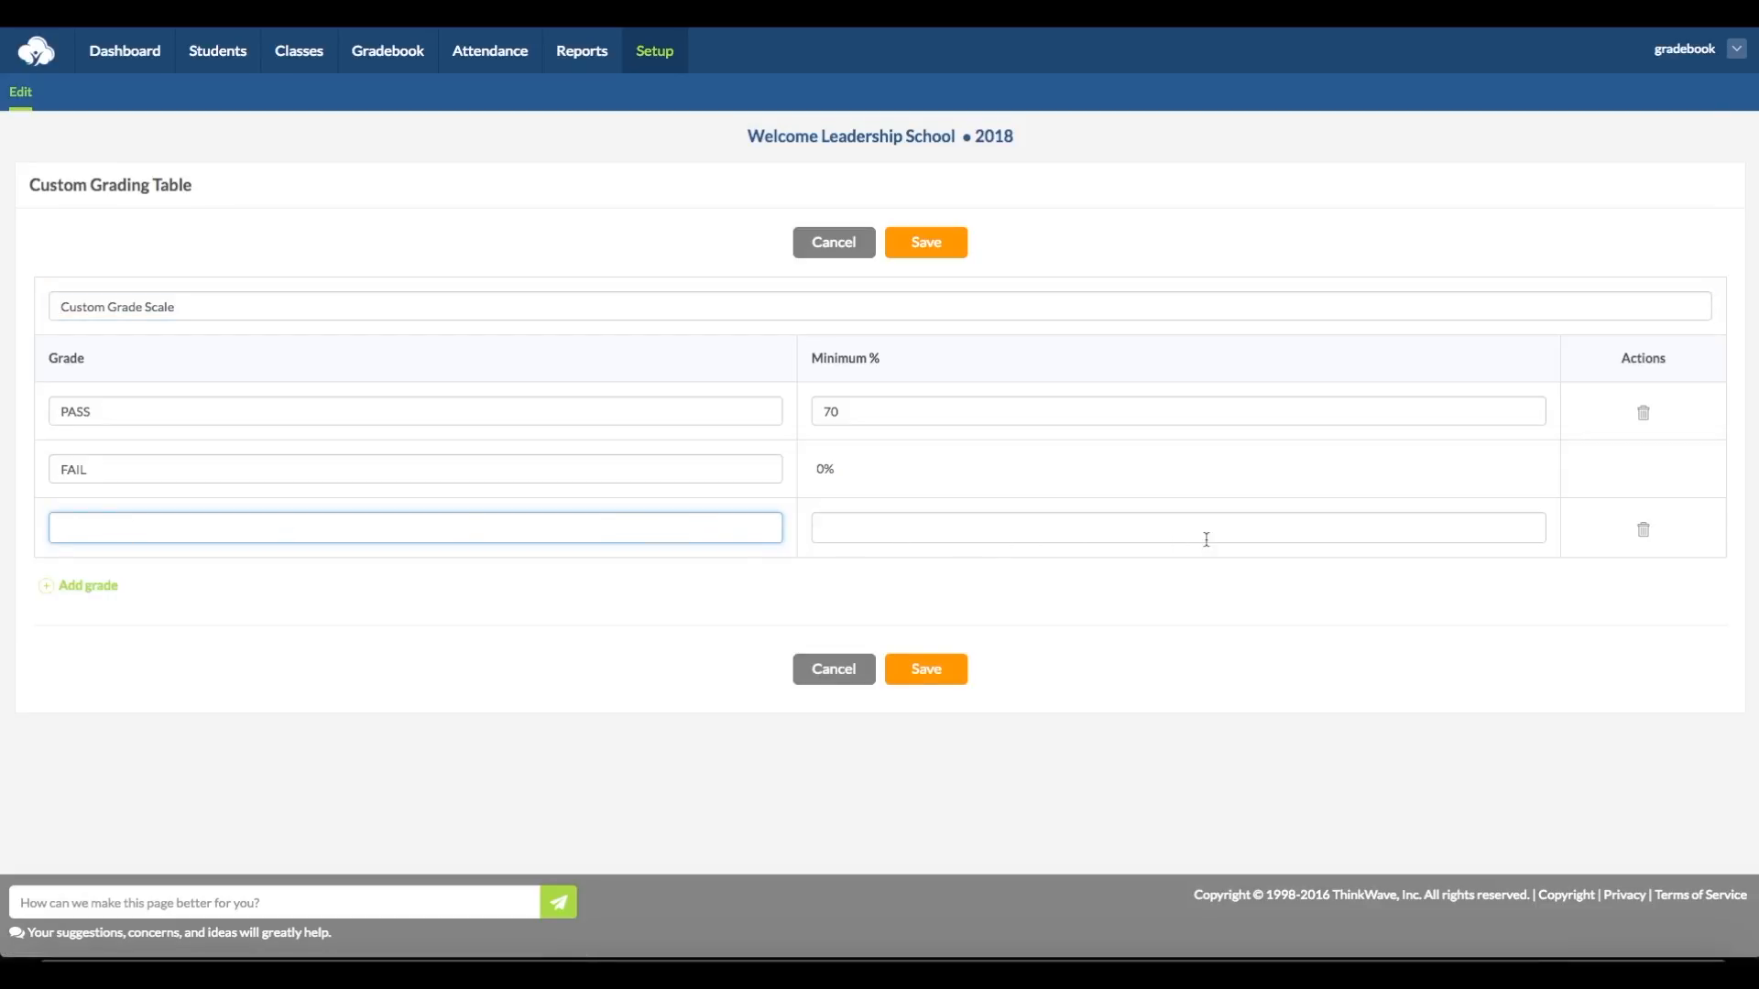
click(1641, 531)
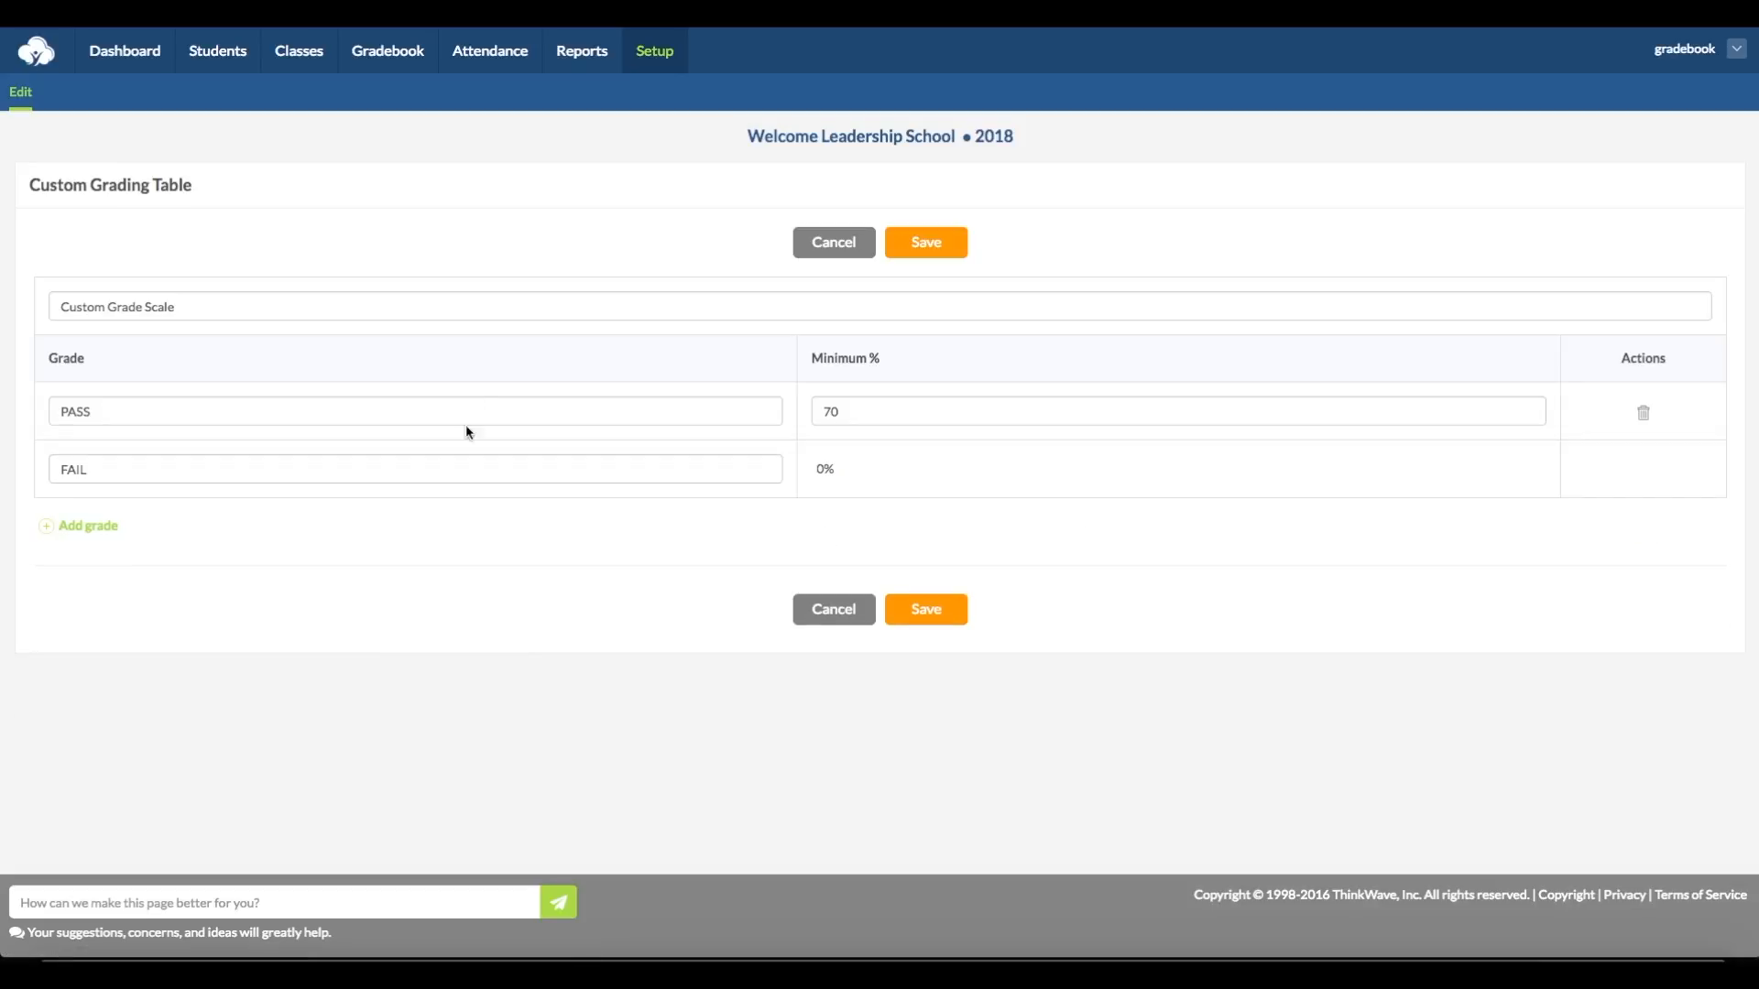
click(833, 249)
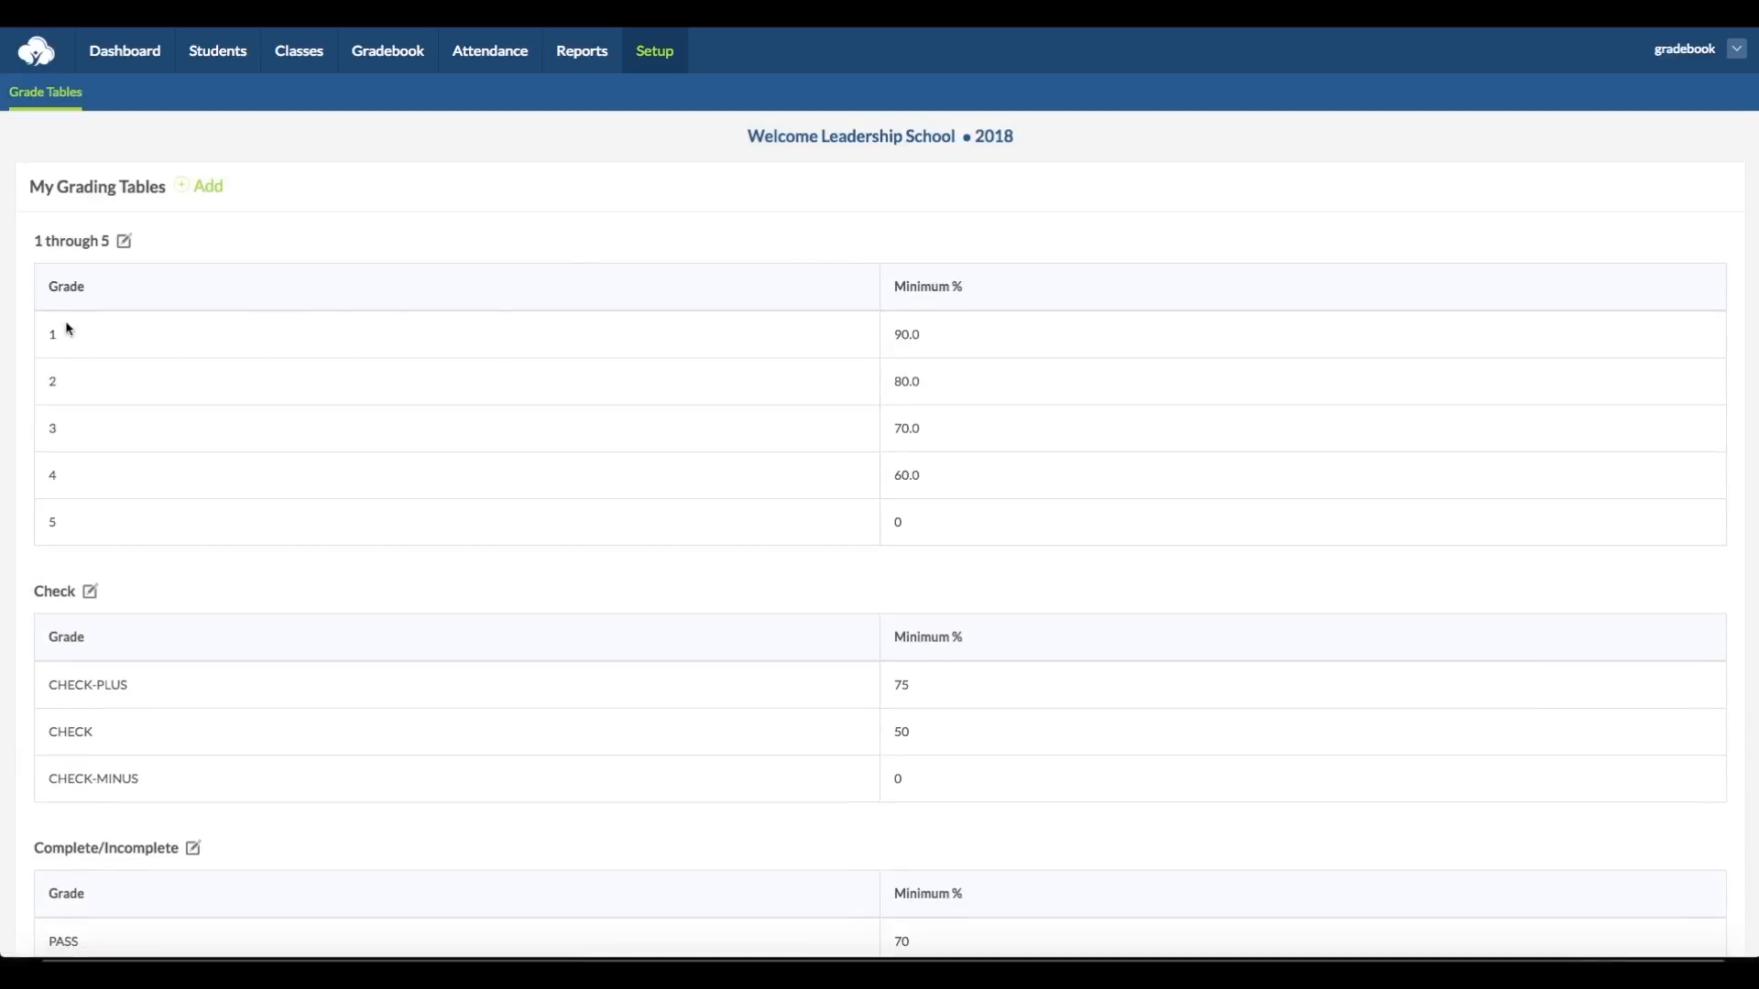
Step: Open the "1 through 5" custom grading table to examine its grades and minimum percentages, and return to the setup overview
click(128, 245)
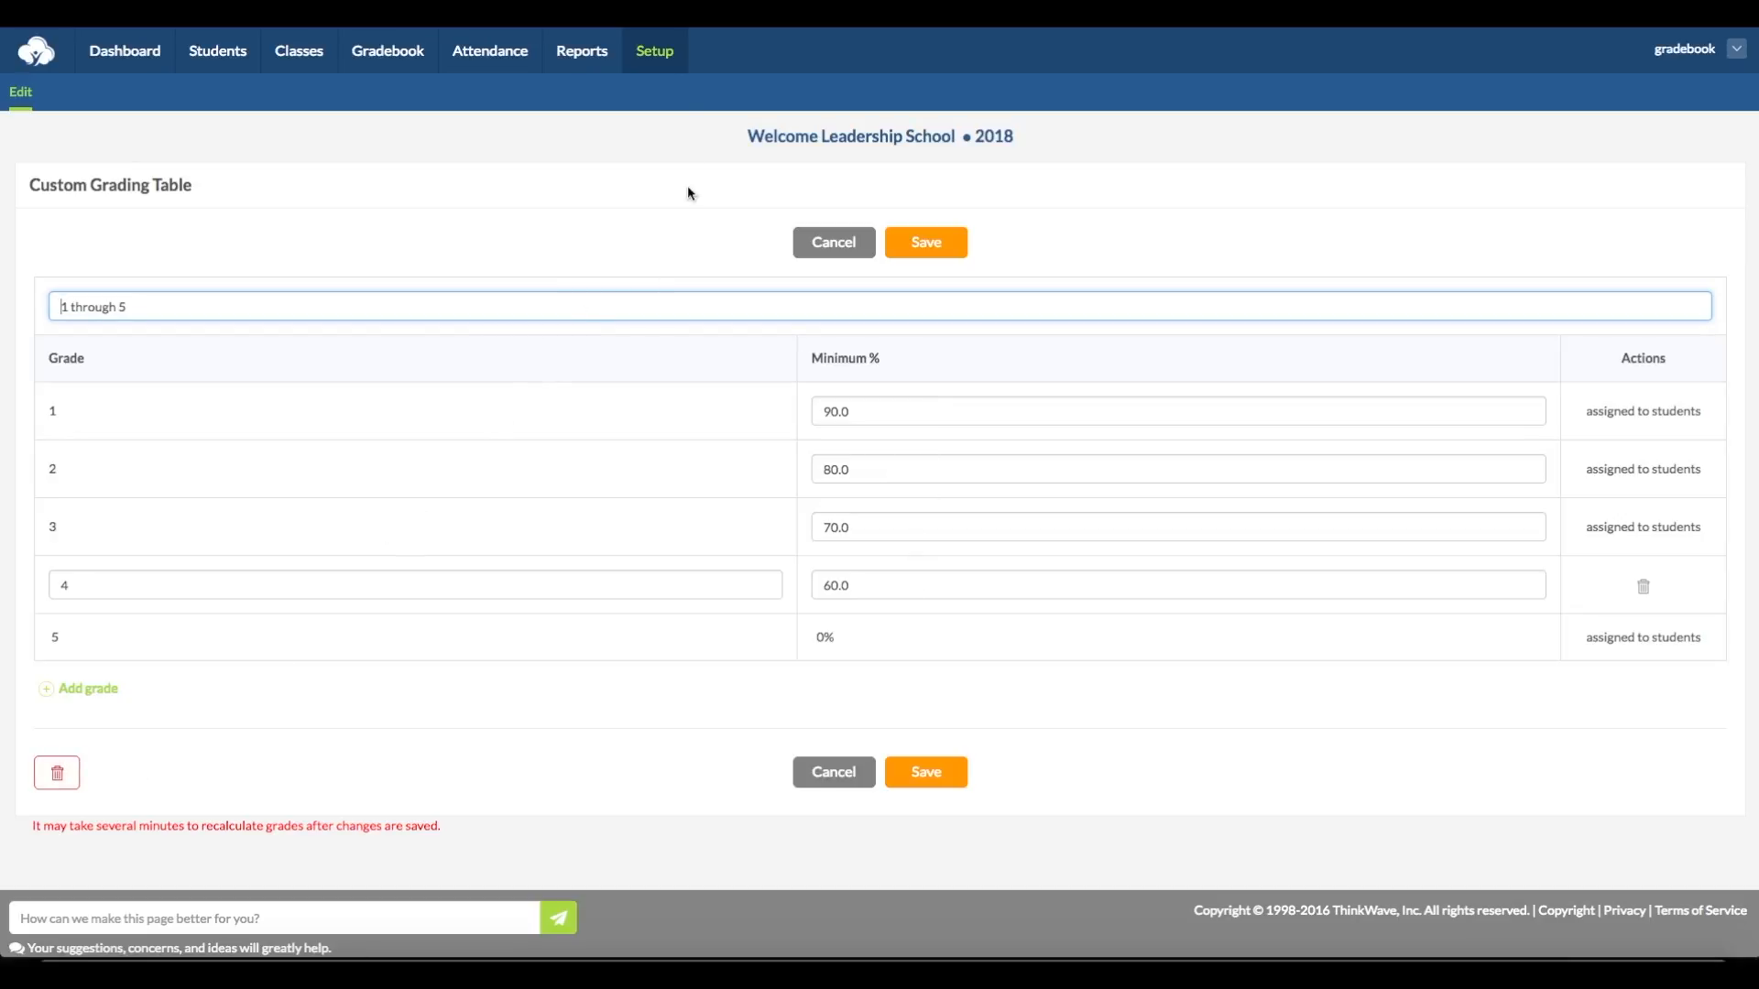
click(652, 51)
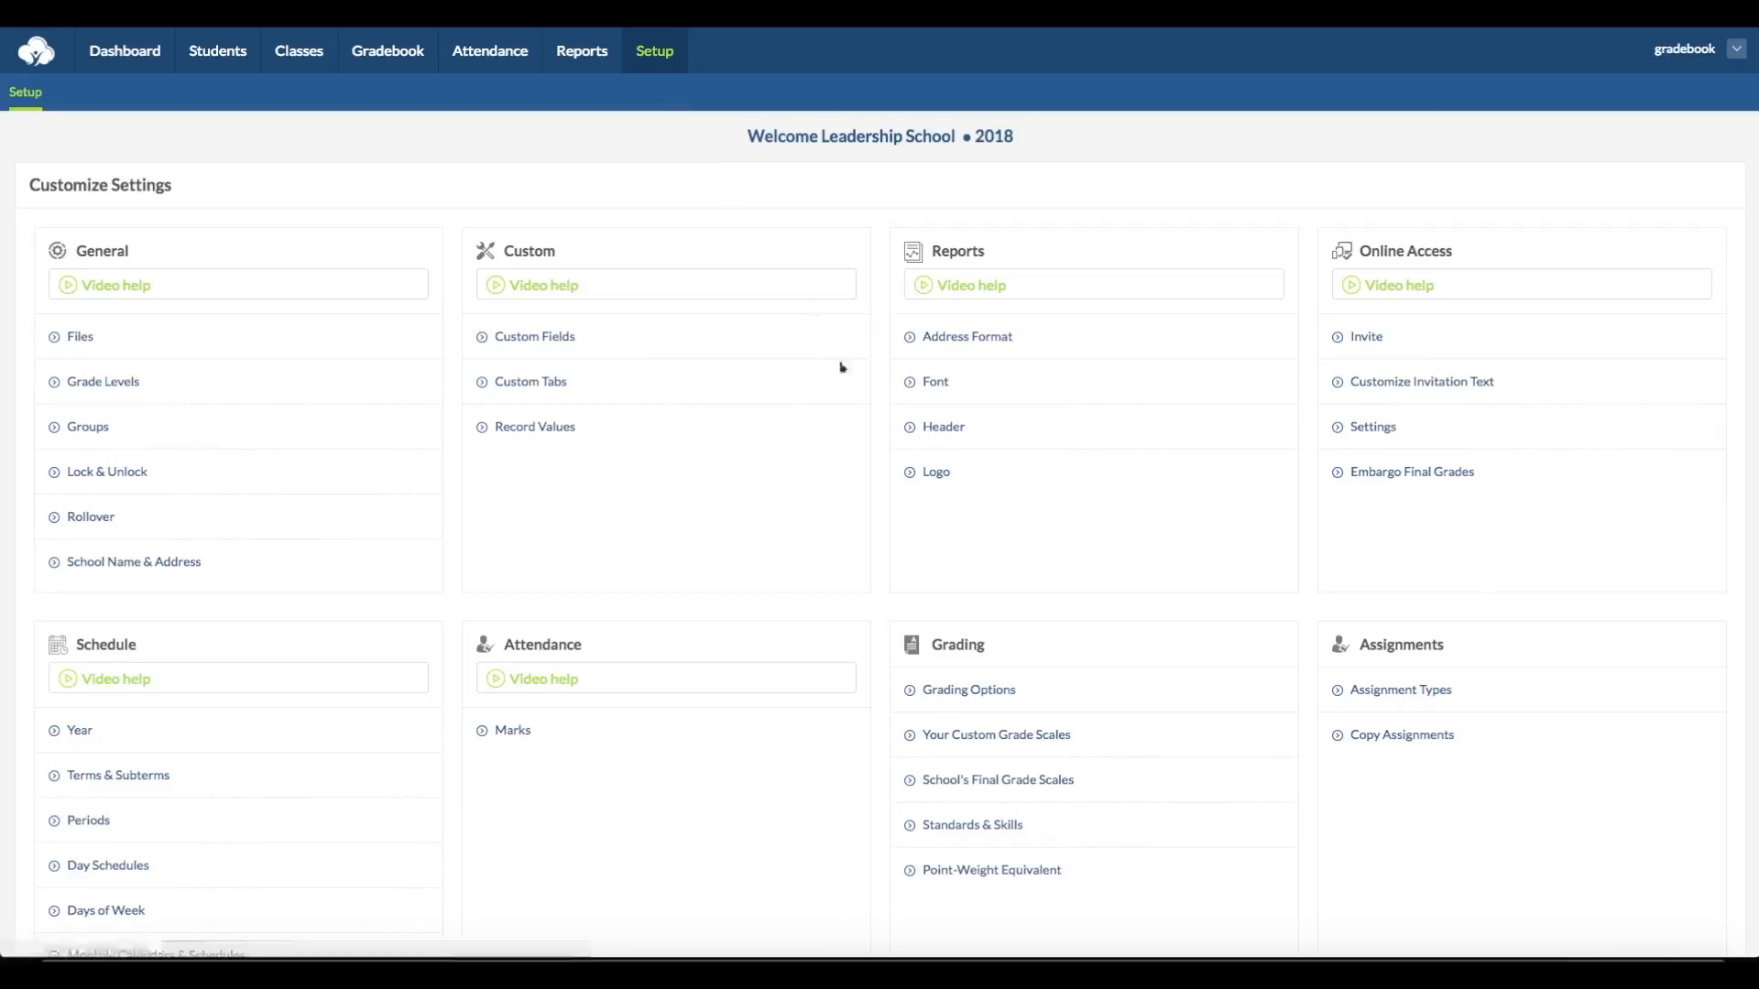
Step: Add a new grading scale named Kindergarten to the school's final grade scales
click(984, 786)
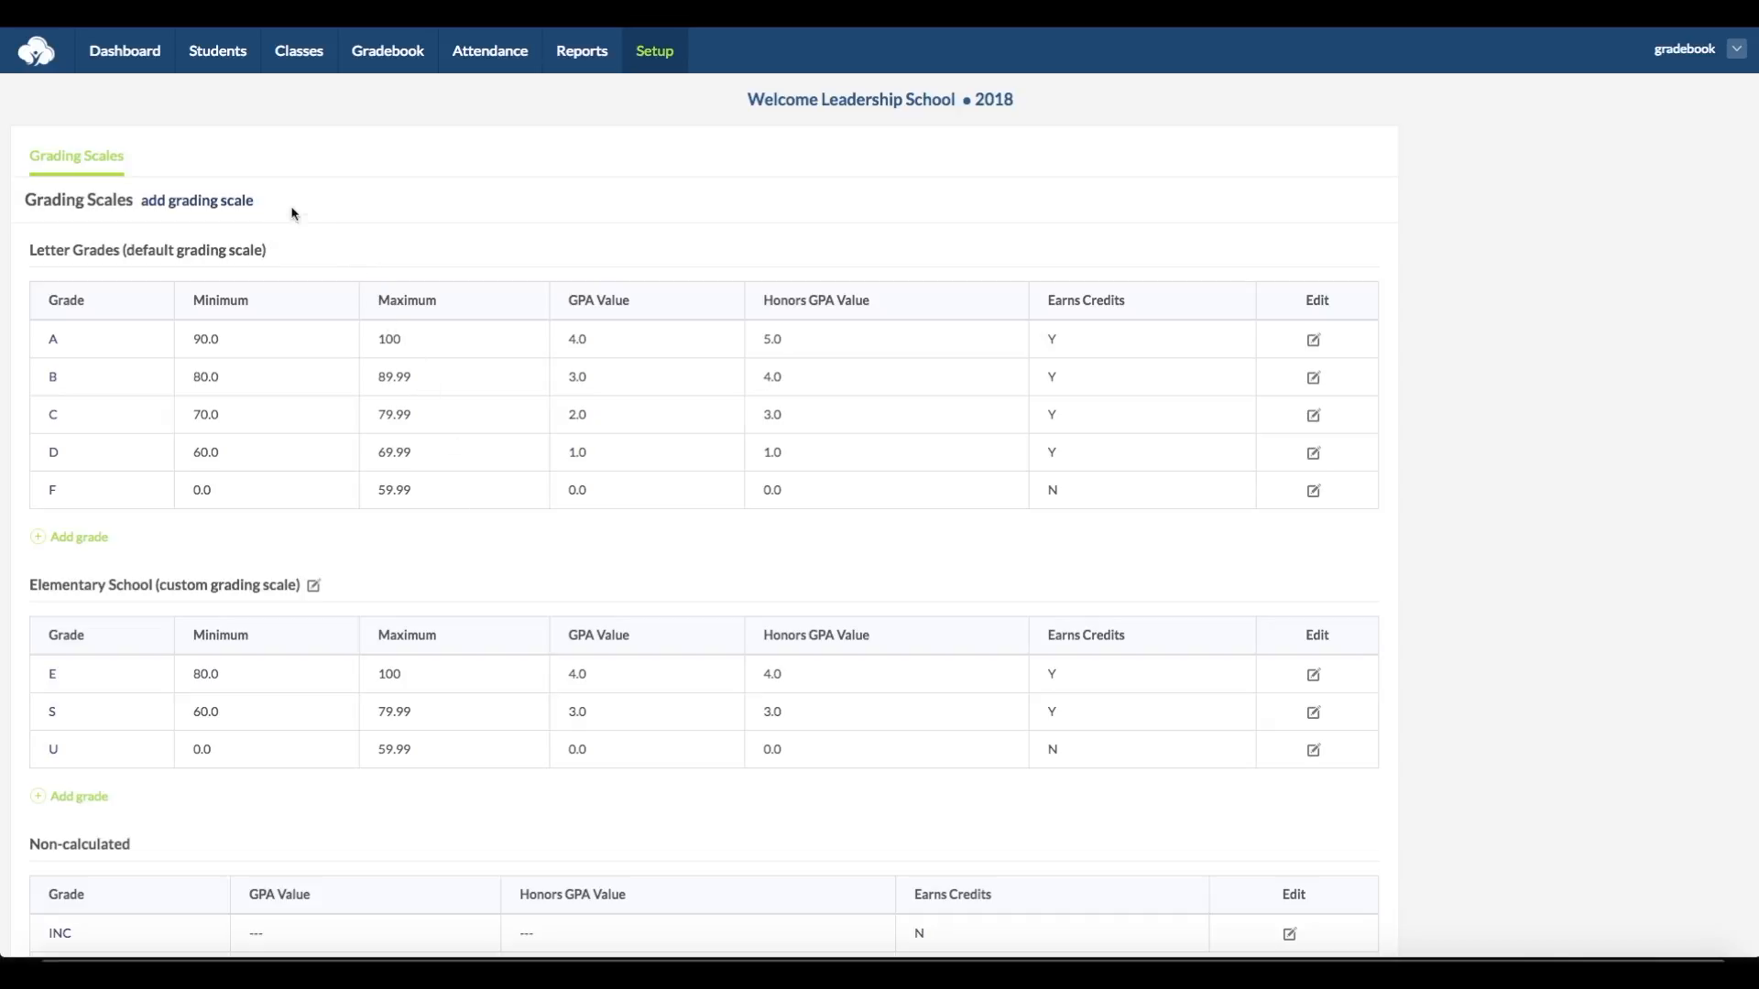
click(233, 202)
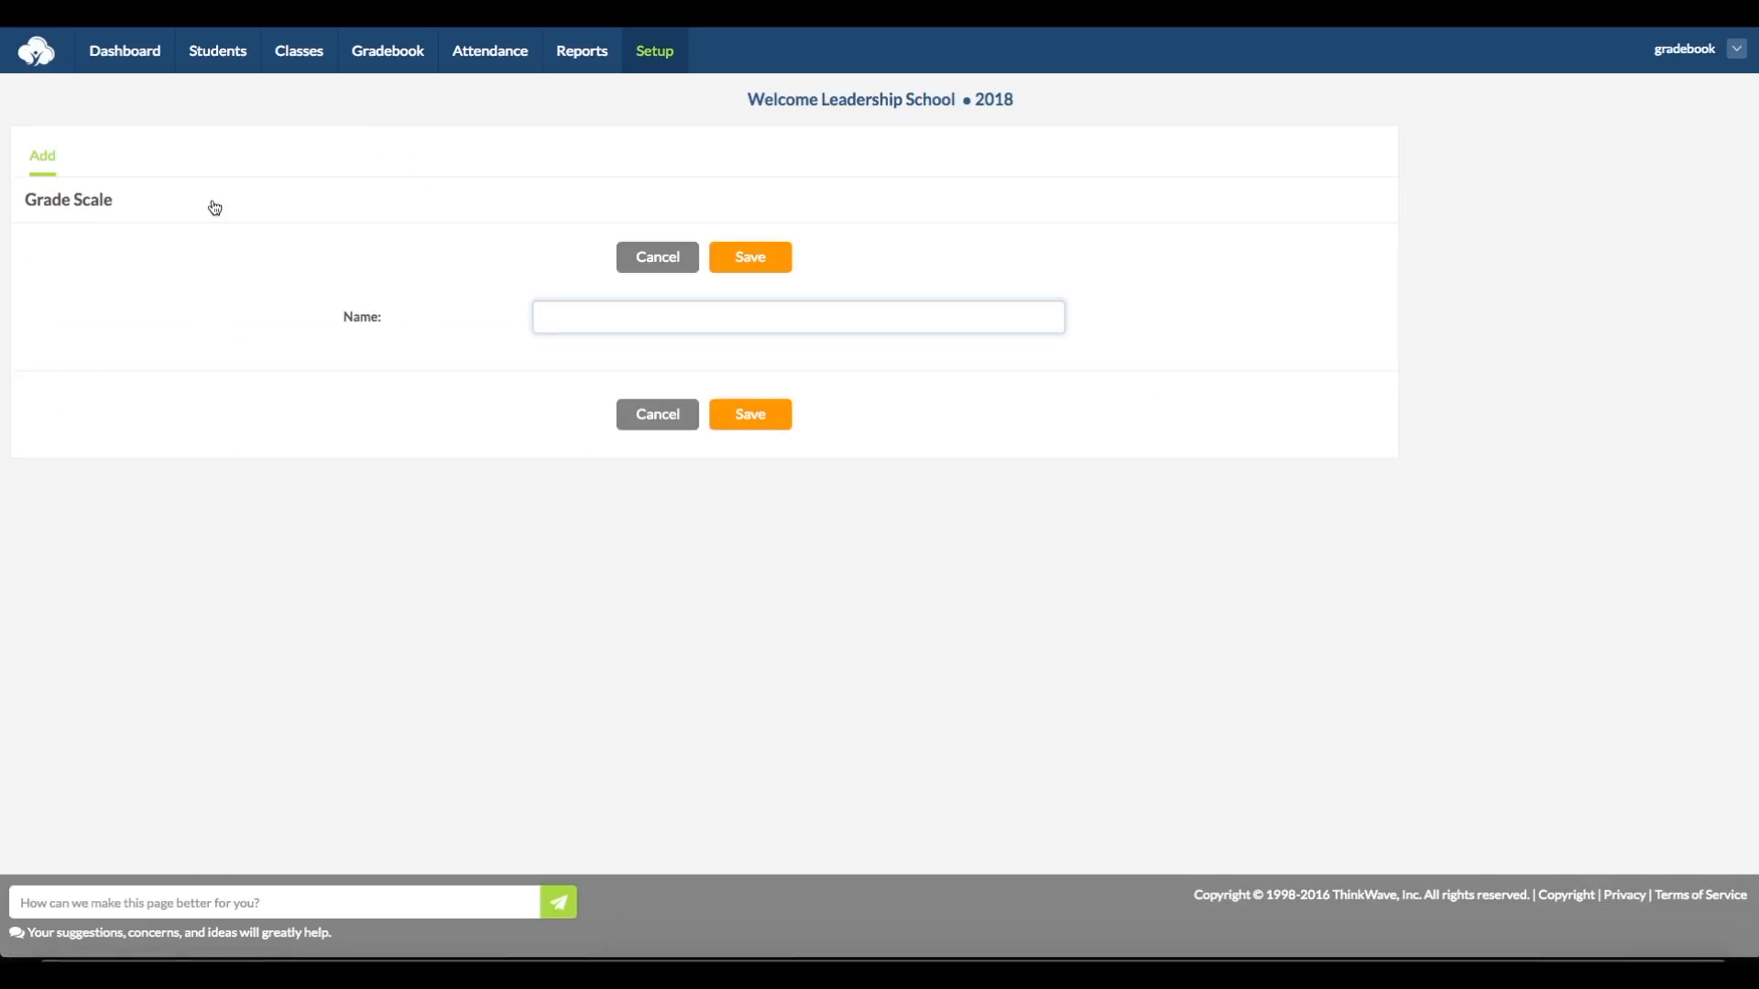
text(Kindergarten)
click(775, 346)
click(751, 262)
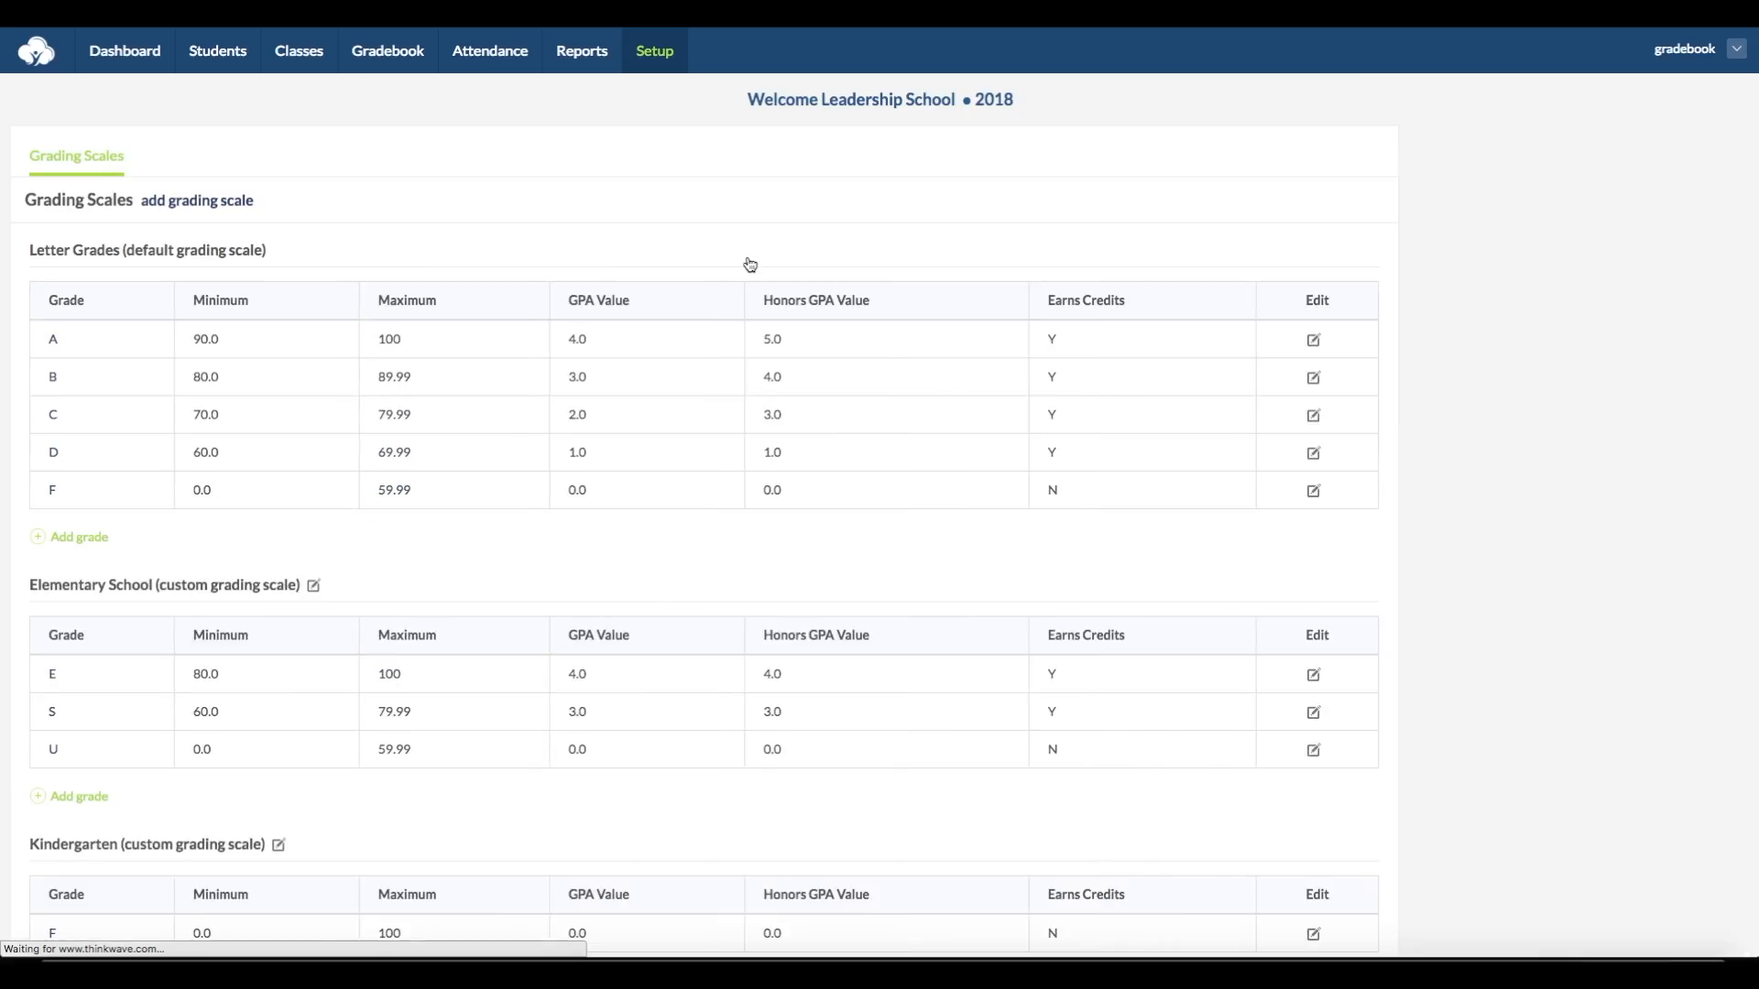
Step: Add a Very Good grade with a minimum percent of 90 to the Kindergarten grading scale and save it
scroll(599, 299, down, 6)
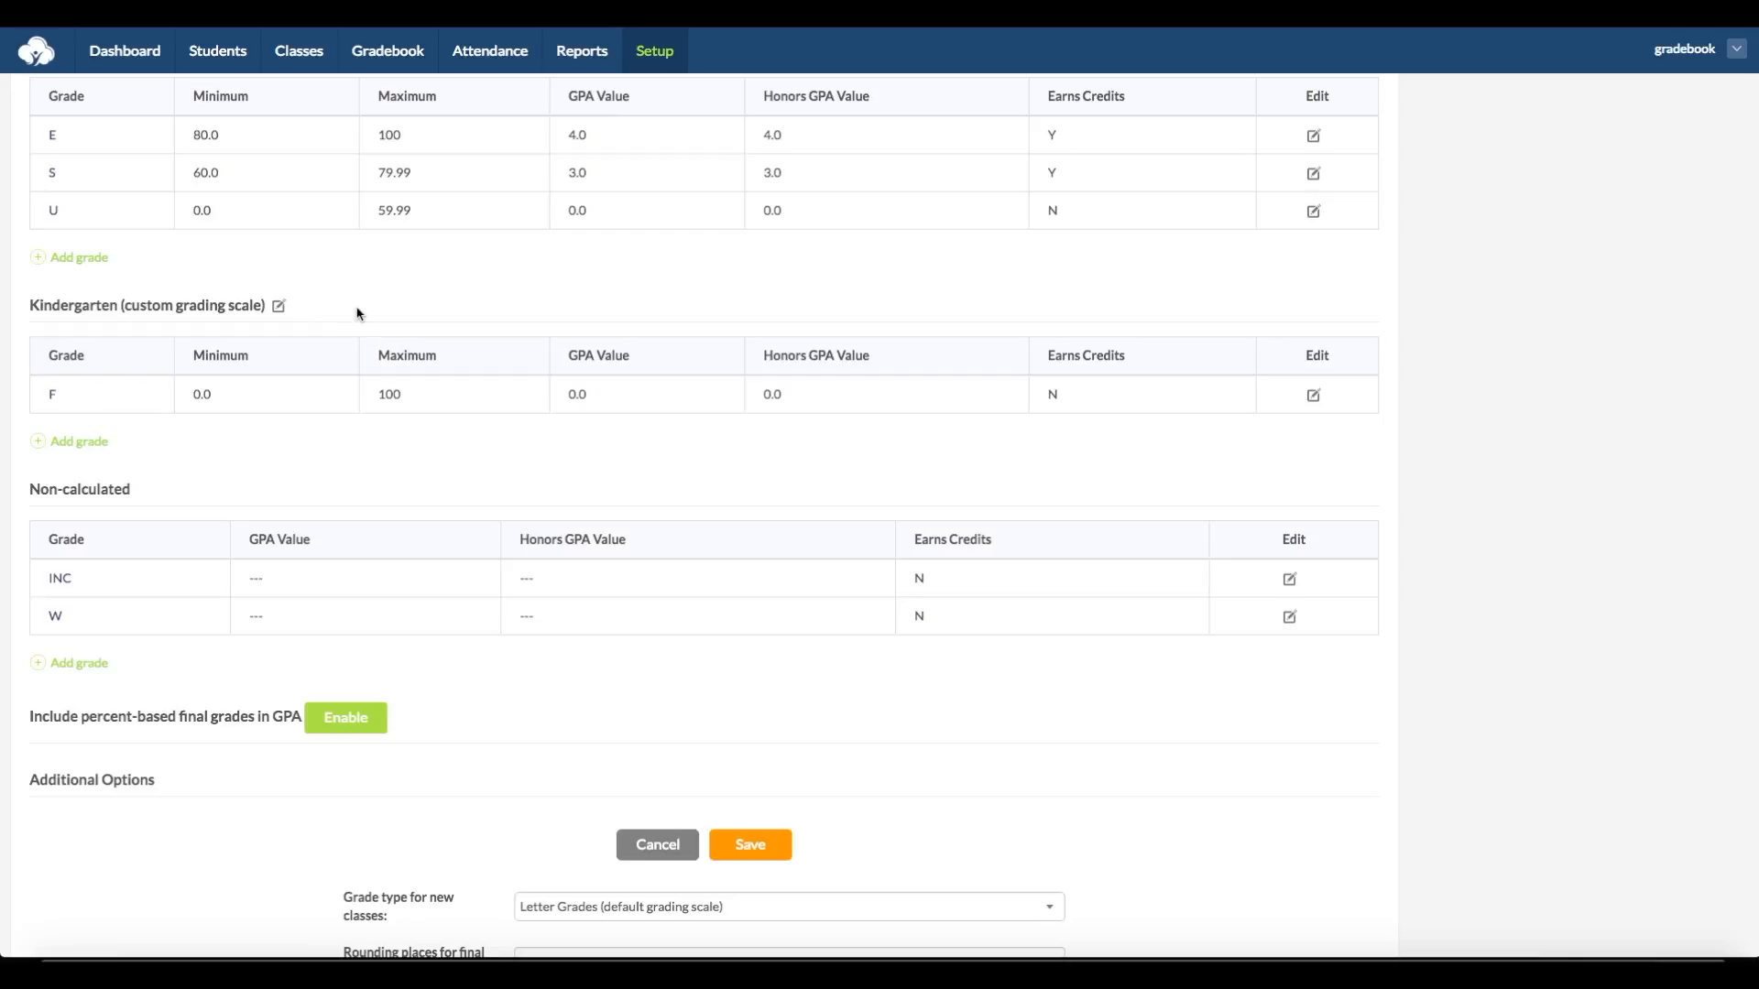
click(82, 443)
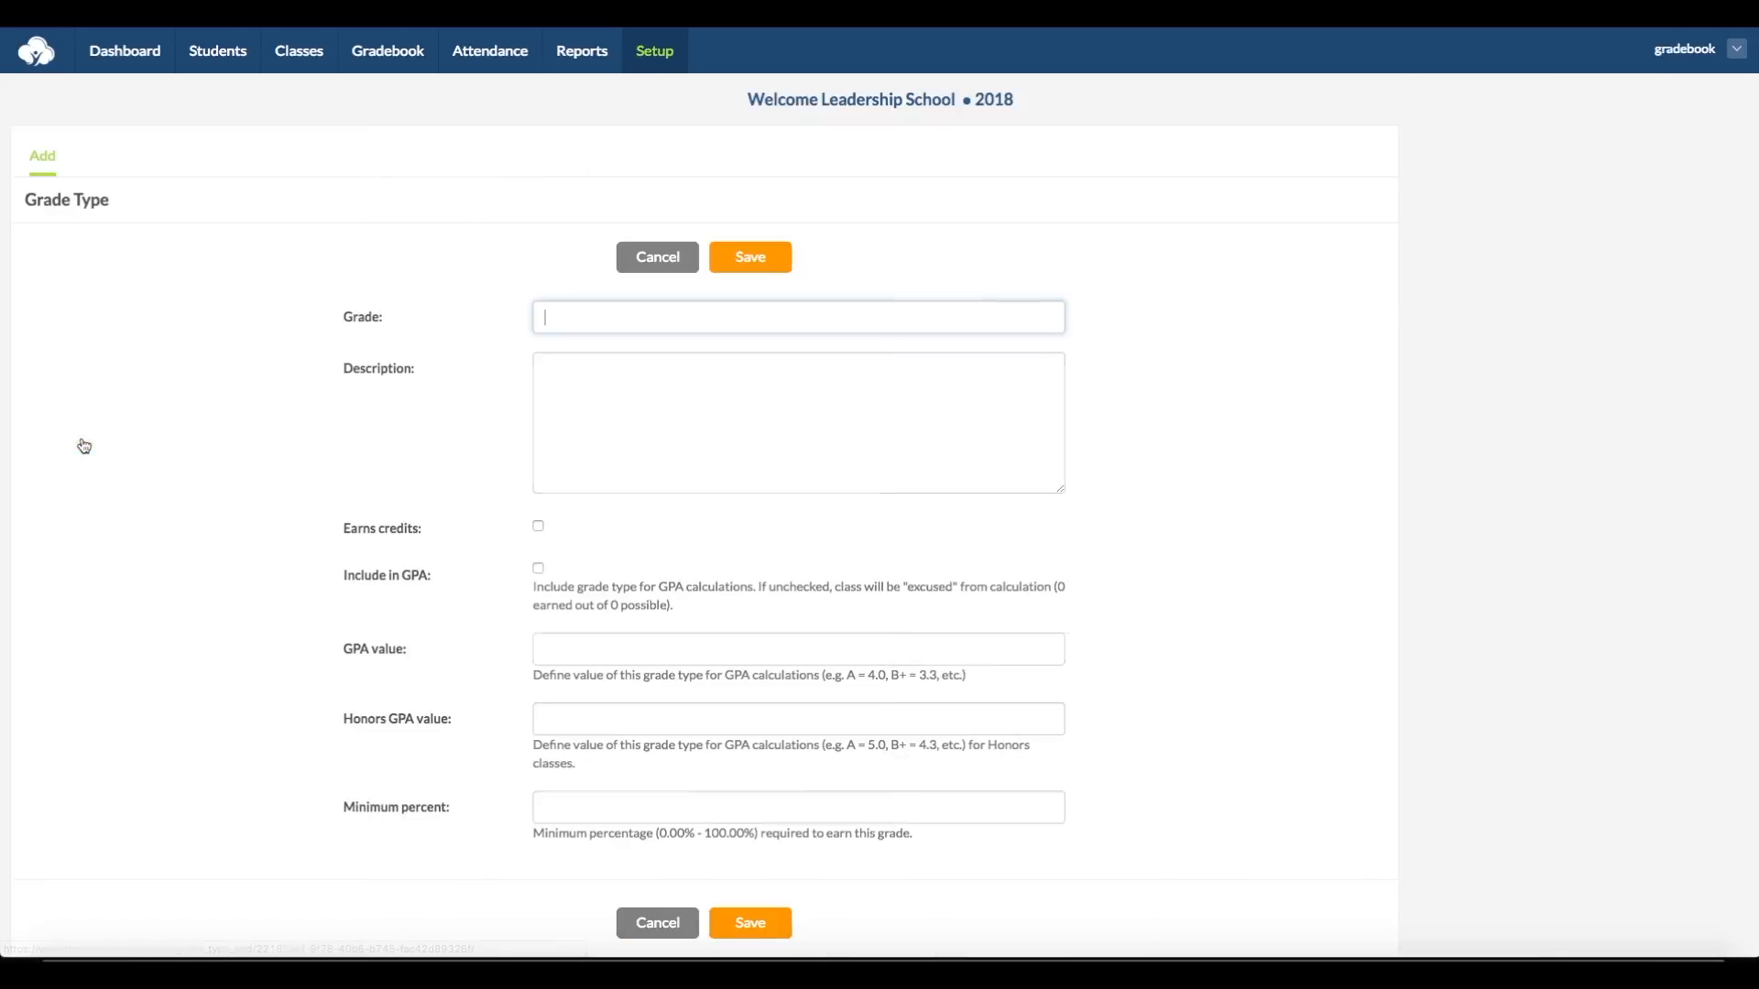
text(Very Good)
click(623, 405)
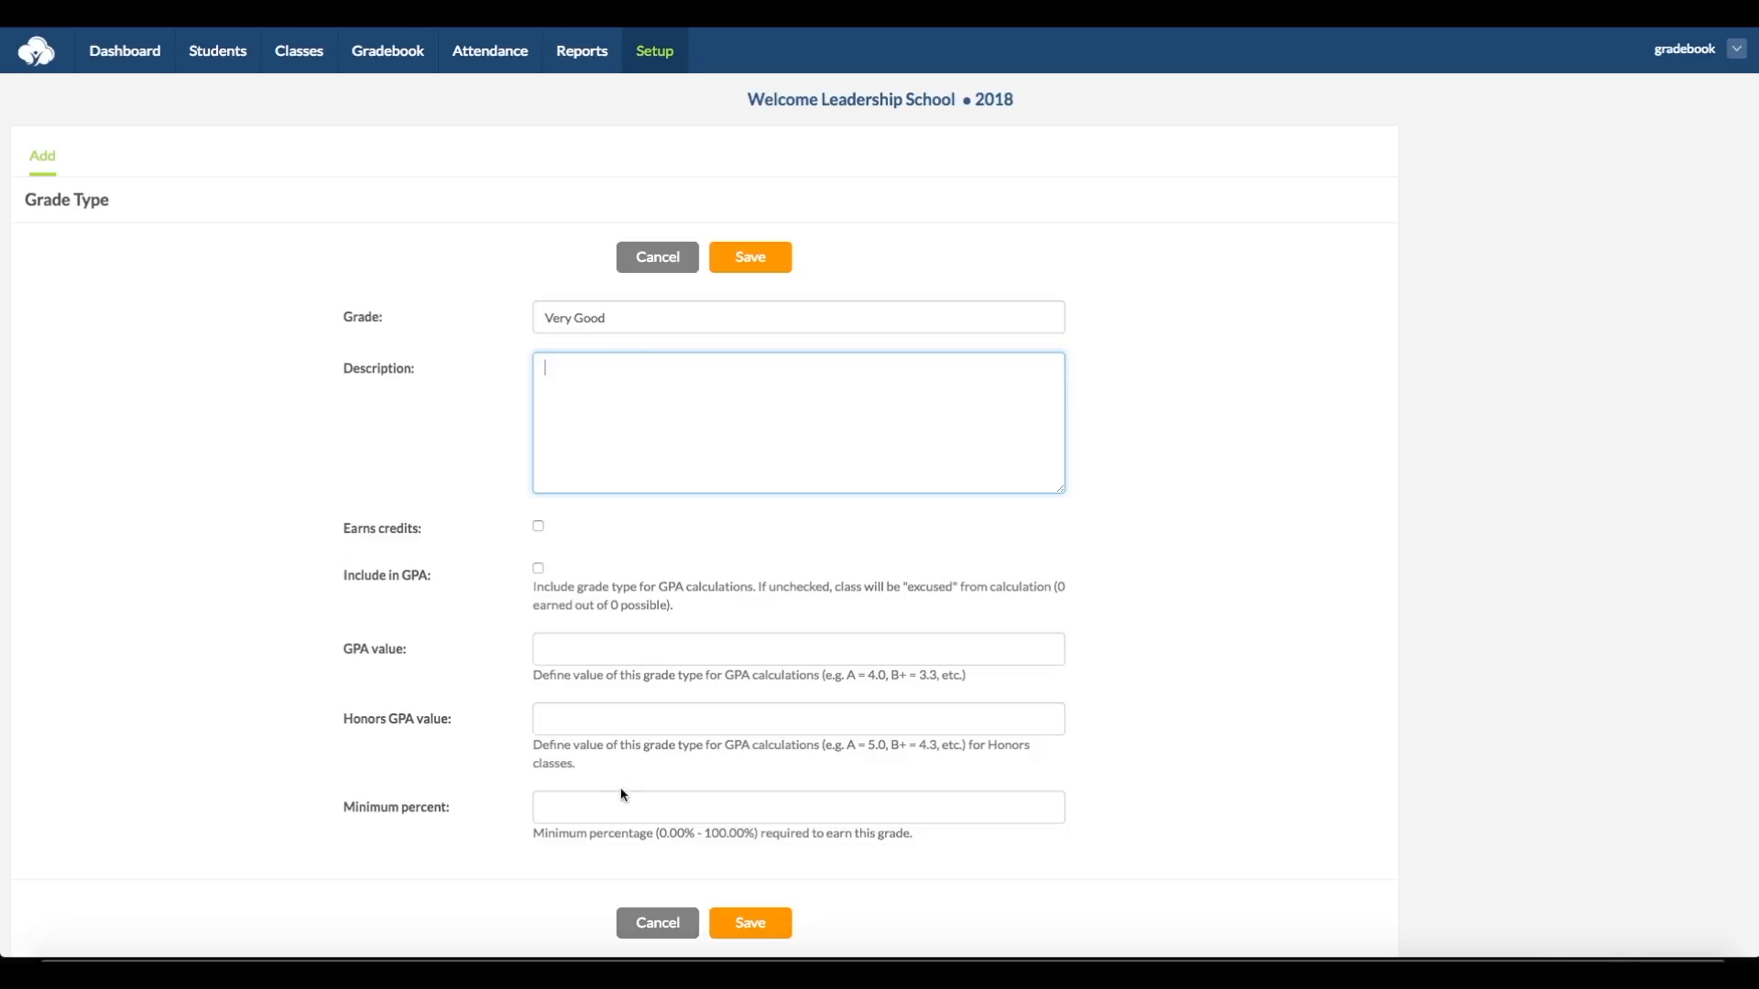
scroll(600, 806, down, 2)
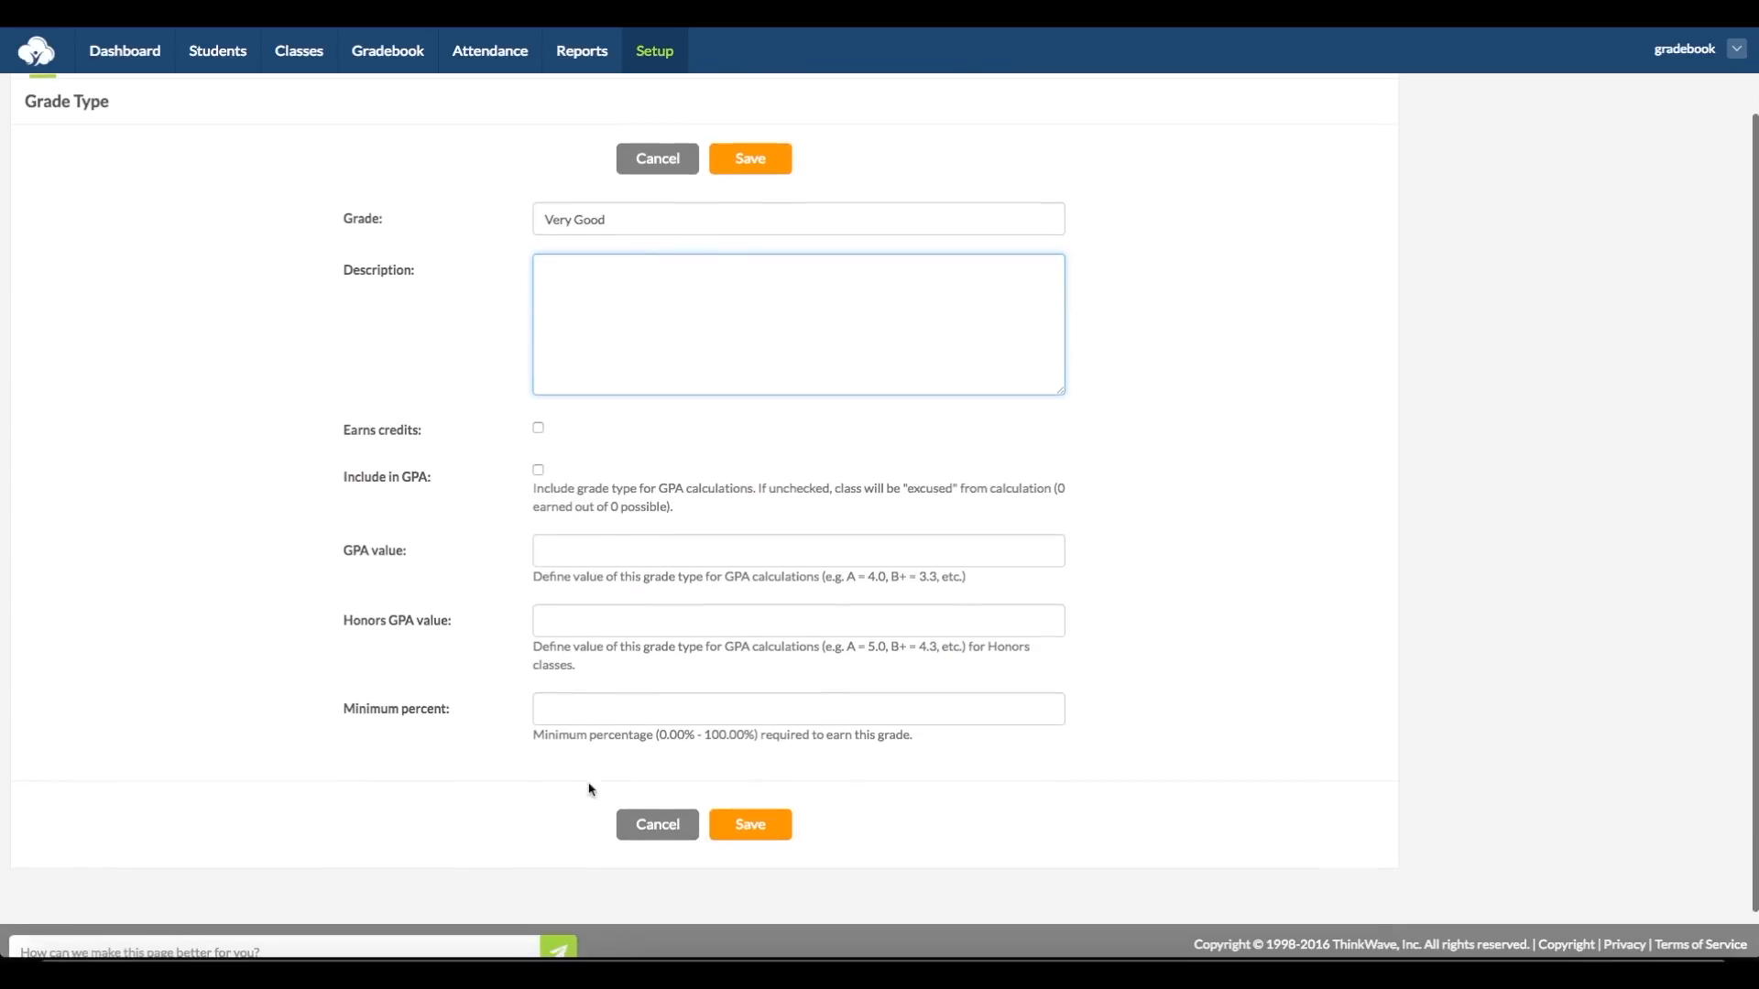
click(636, 709)
text(90)
click(769, 825)
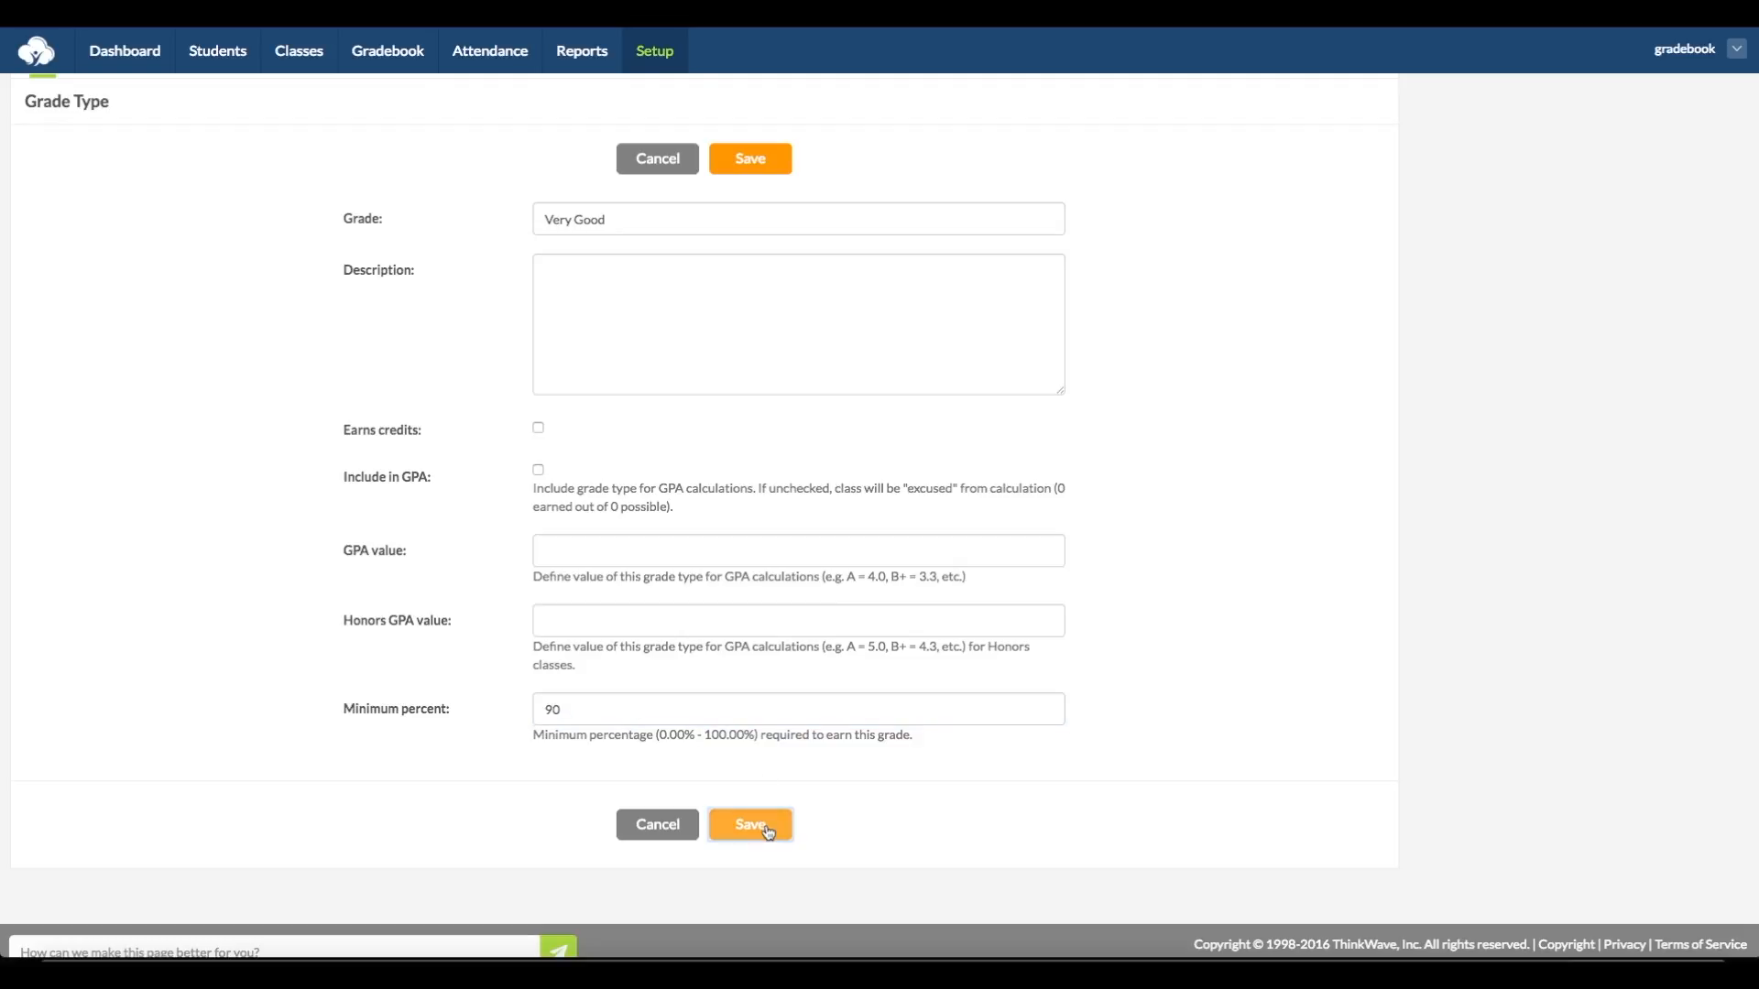
Step: Review the settings of the Very Good grade in the Kindergarten scale and leave them without saving
scroll(619, 746, down, 5)
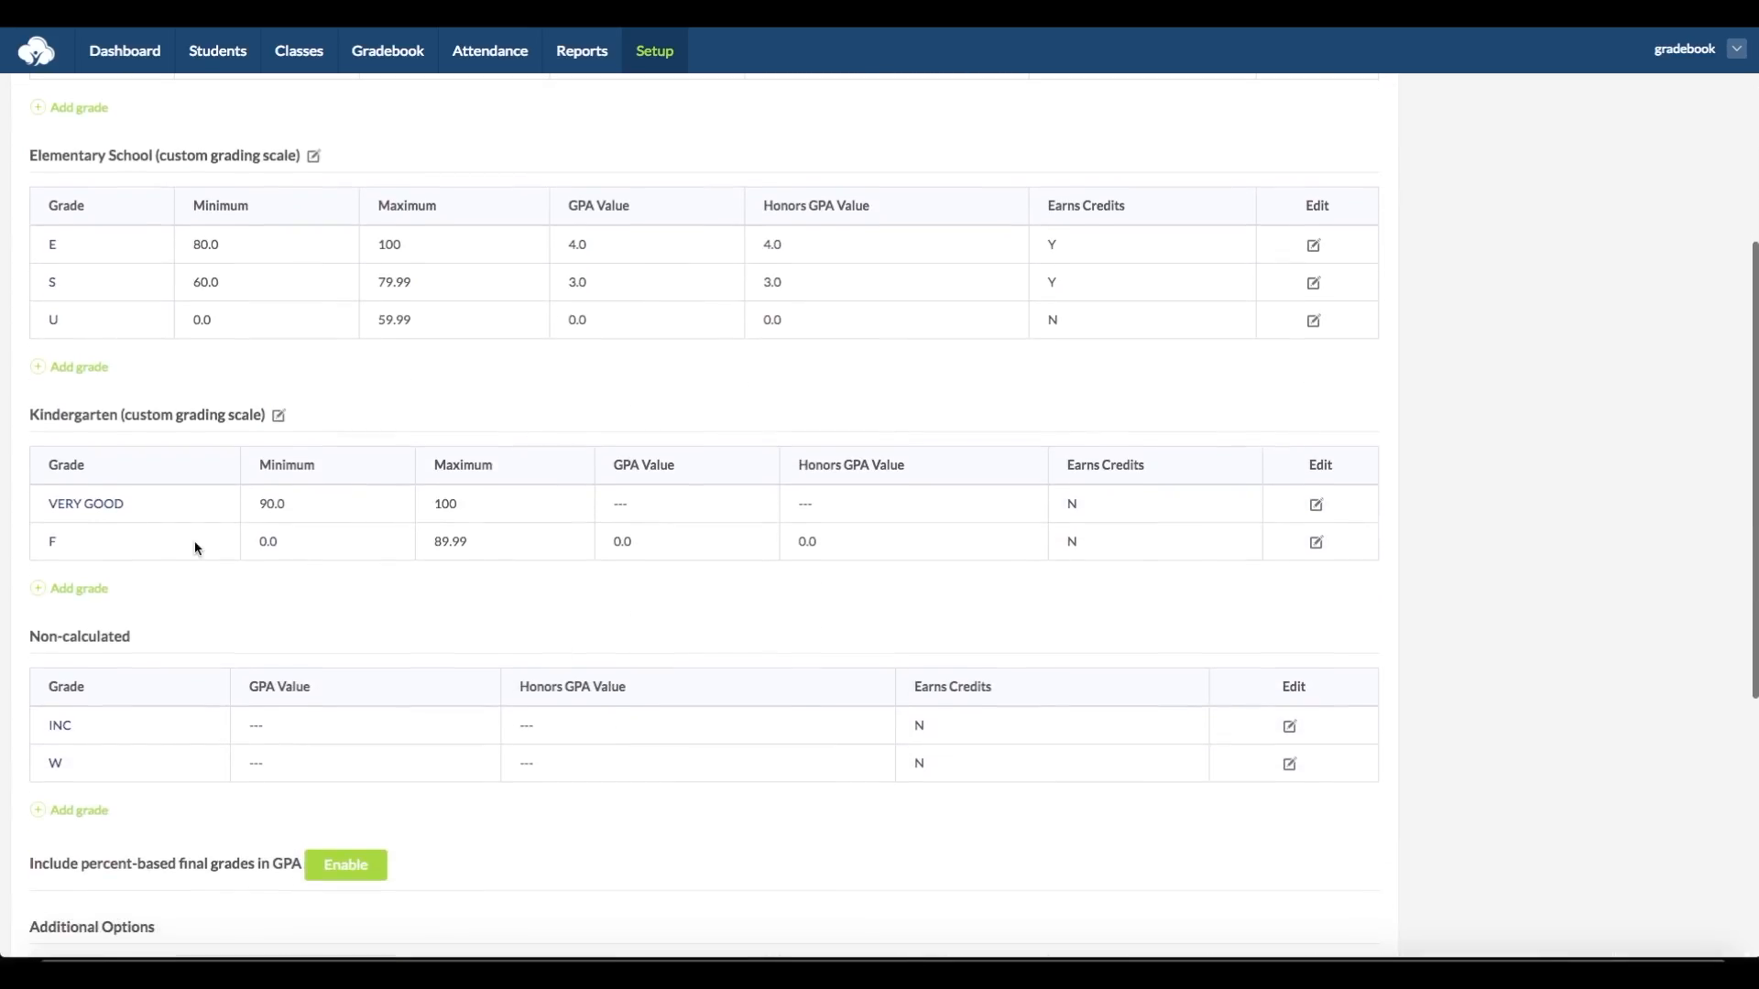
click(113, 503)
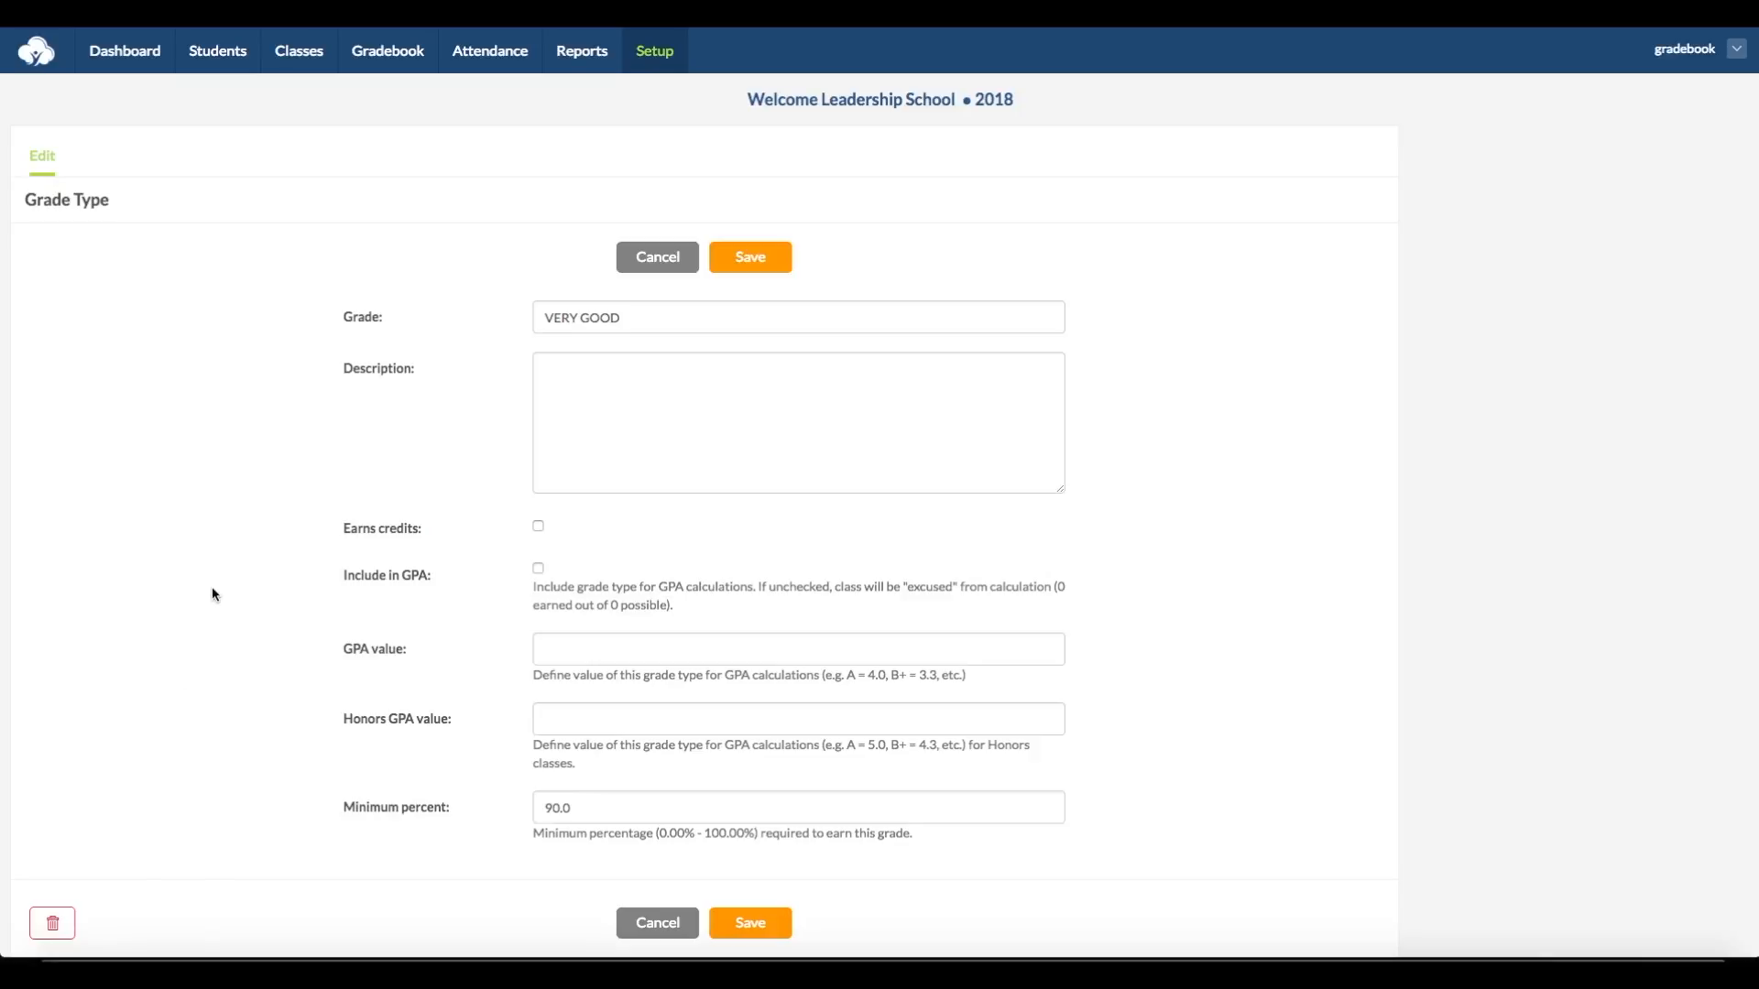
click(644, 265)
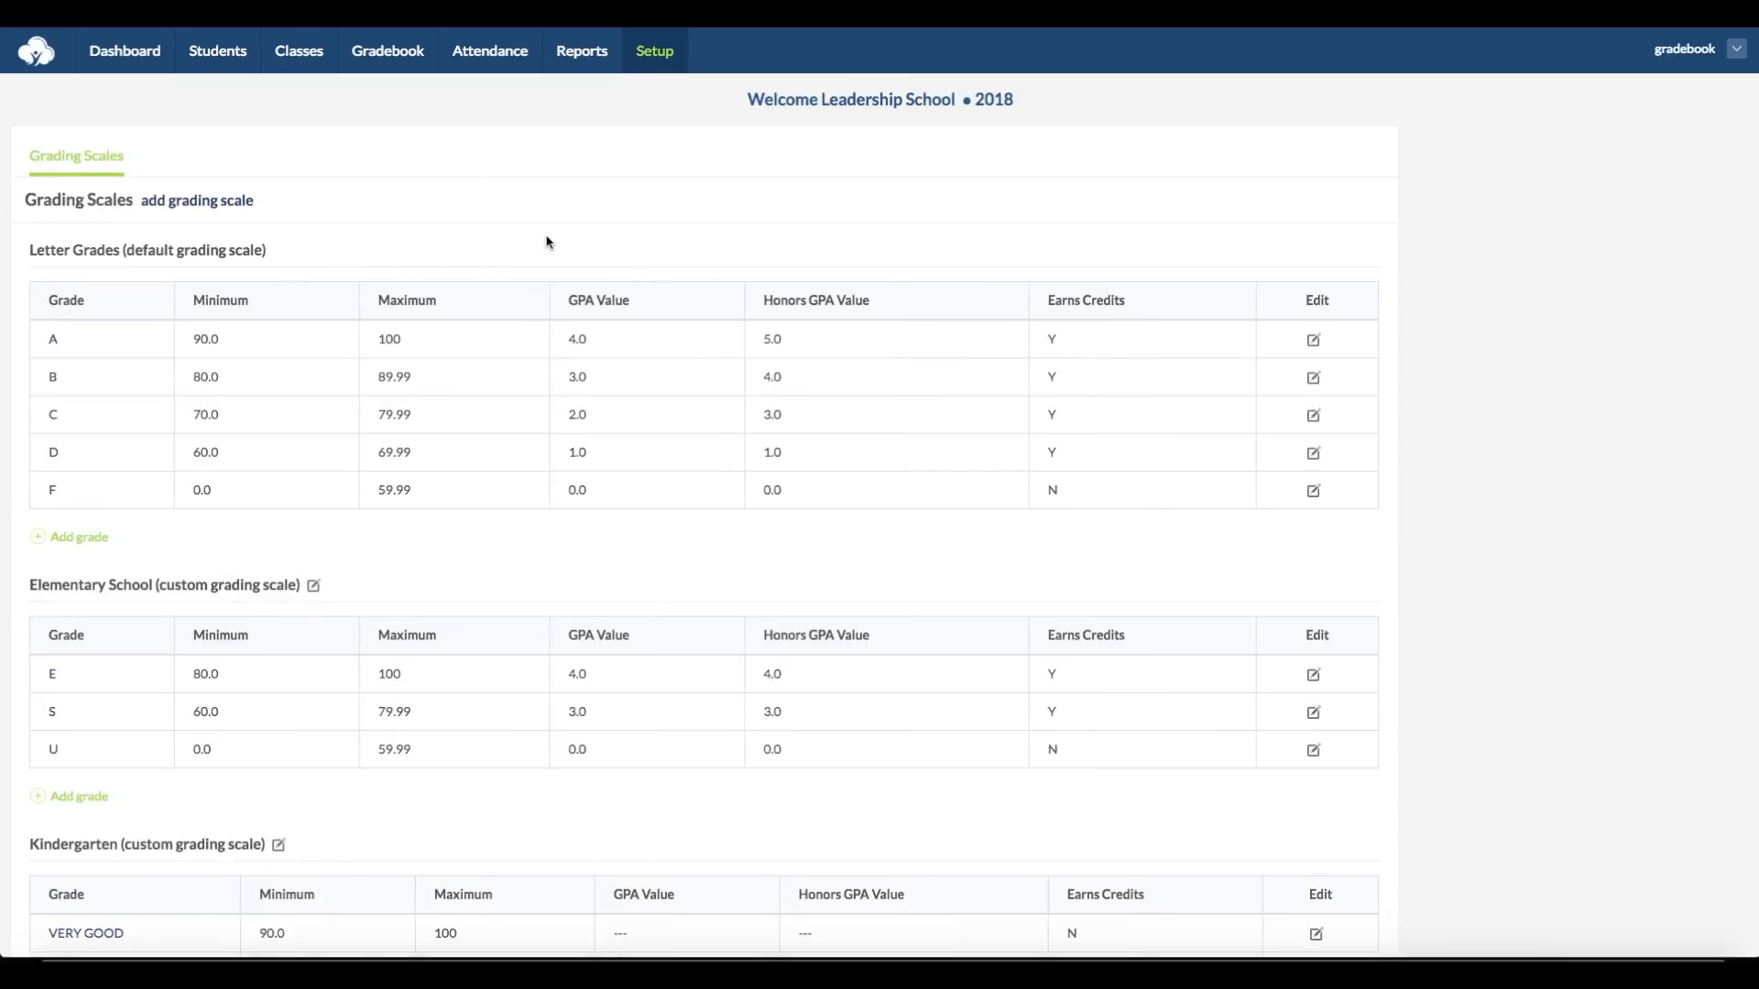
Step: Examine the default Letter Grades scale's A grade settings and its blank form for adding a grade
click(53, 345)
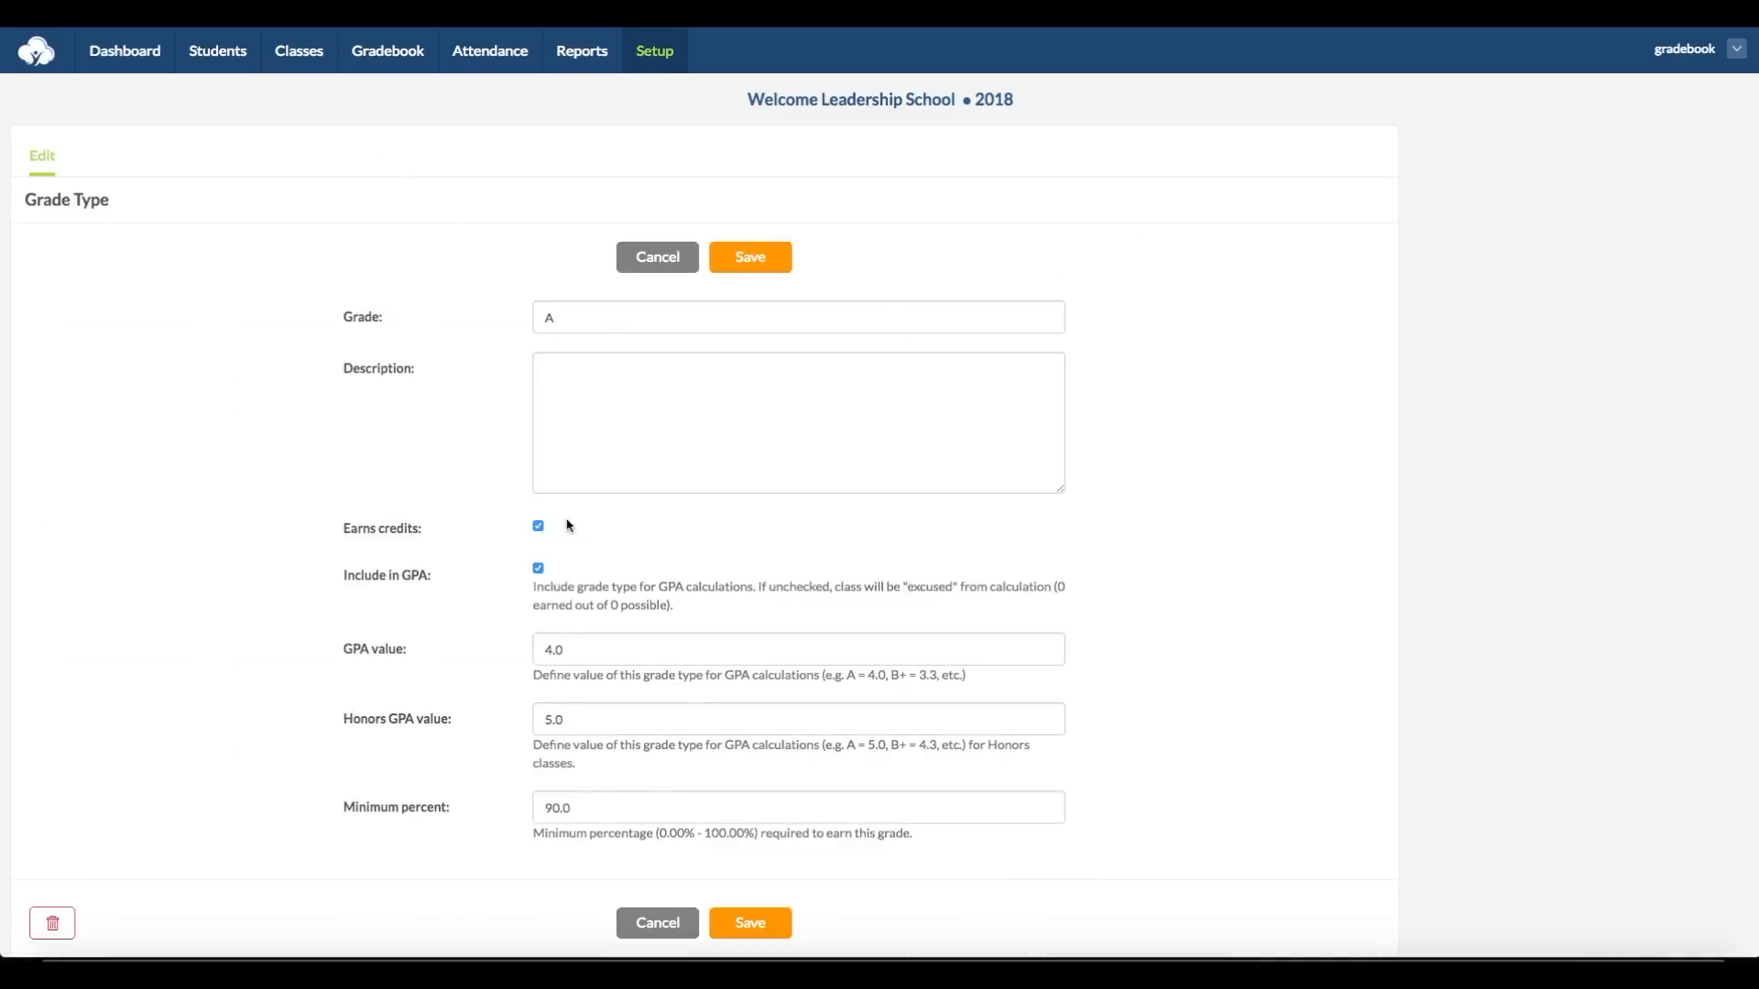
click(682, 261)
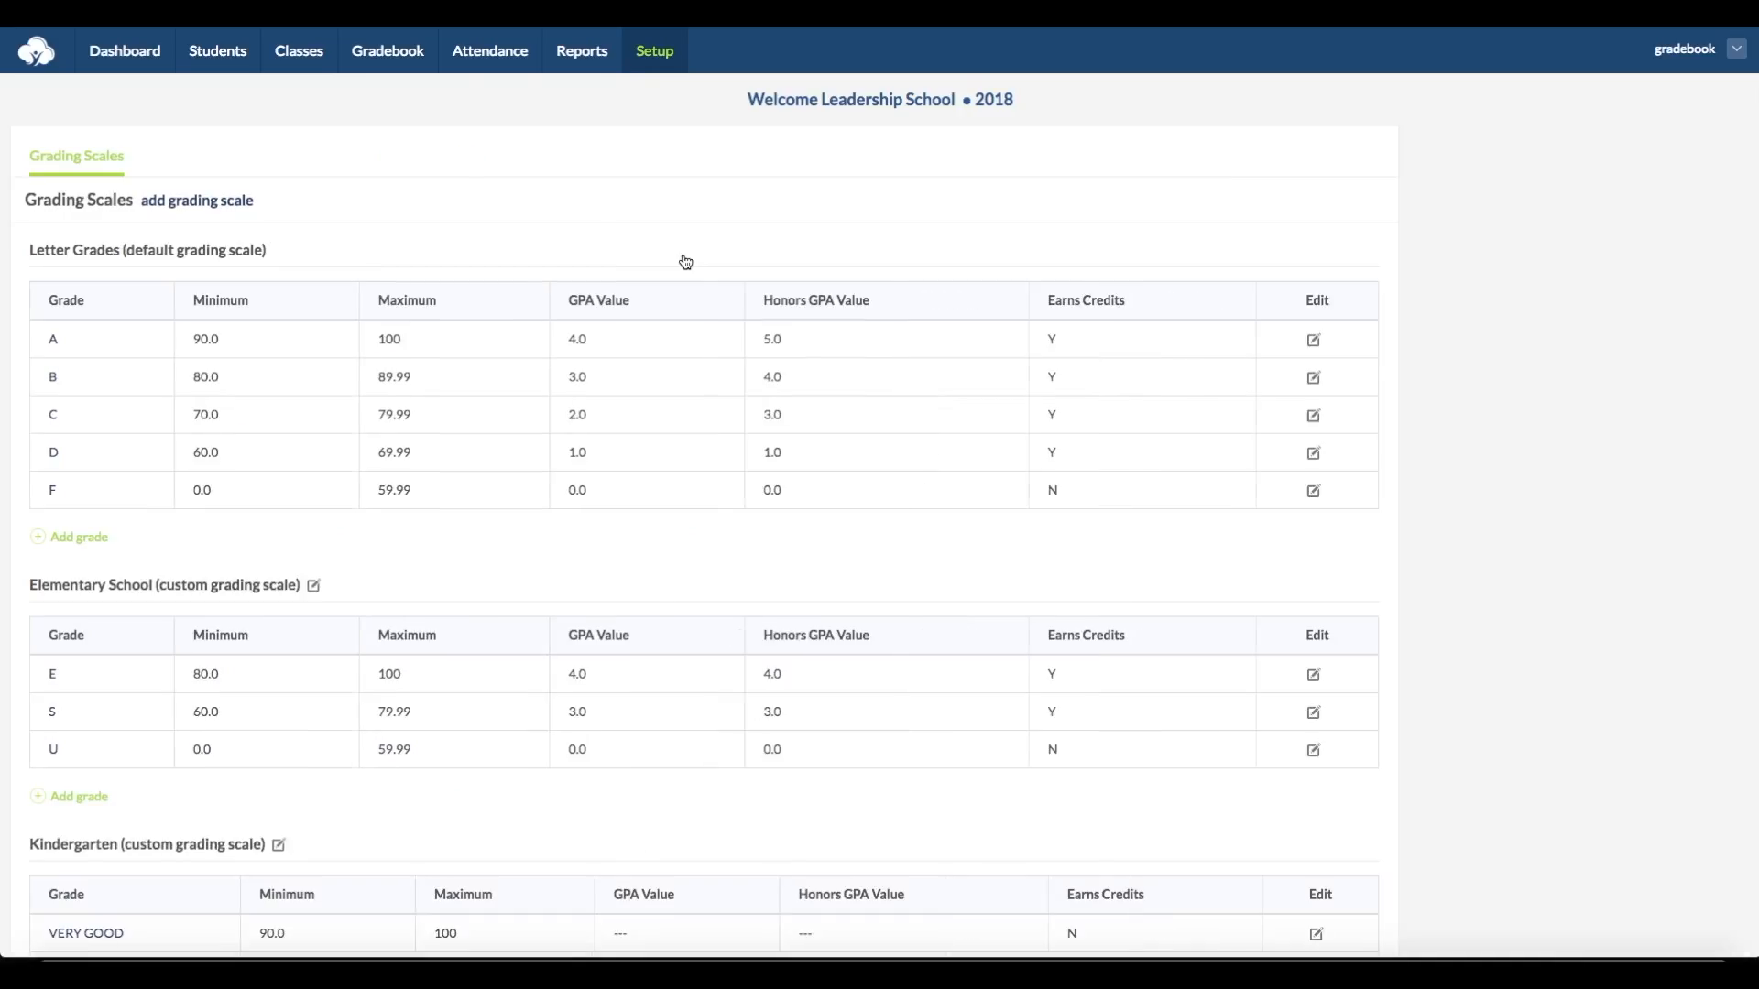
click(96, 545)
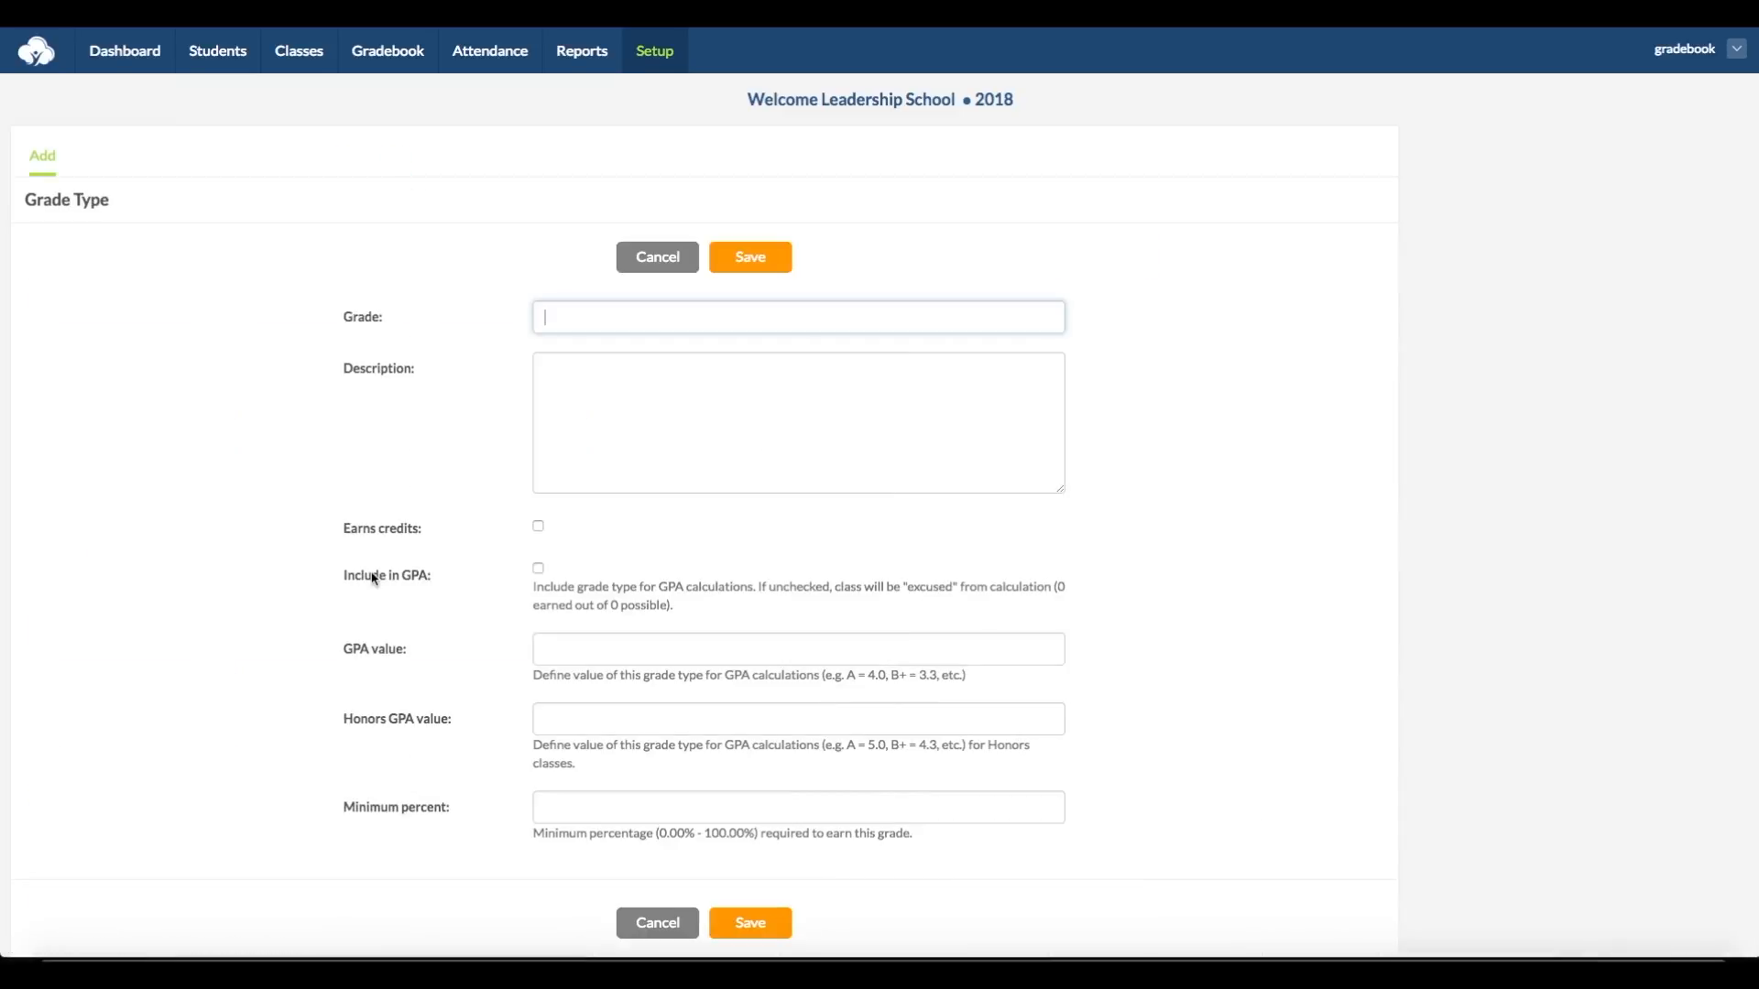
scroll(559, 515, down, 2)
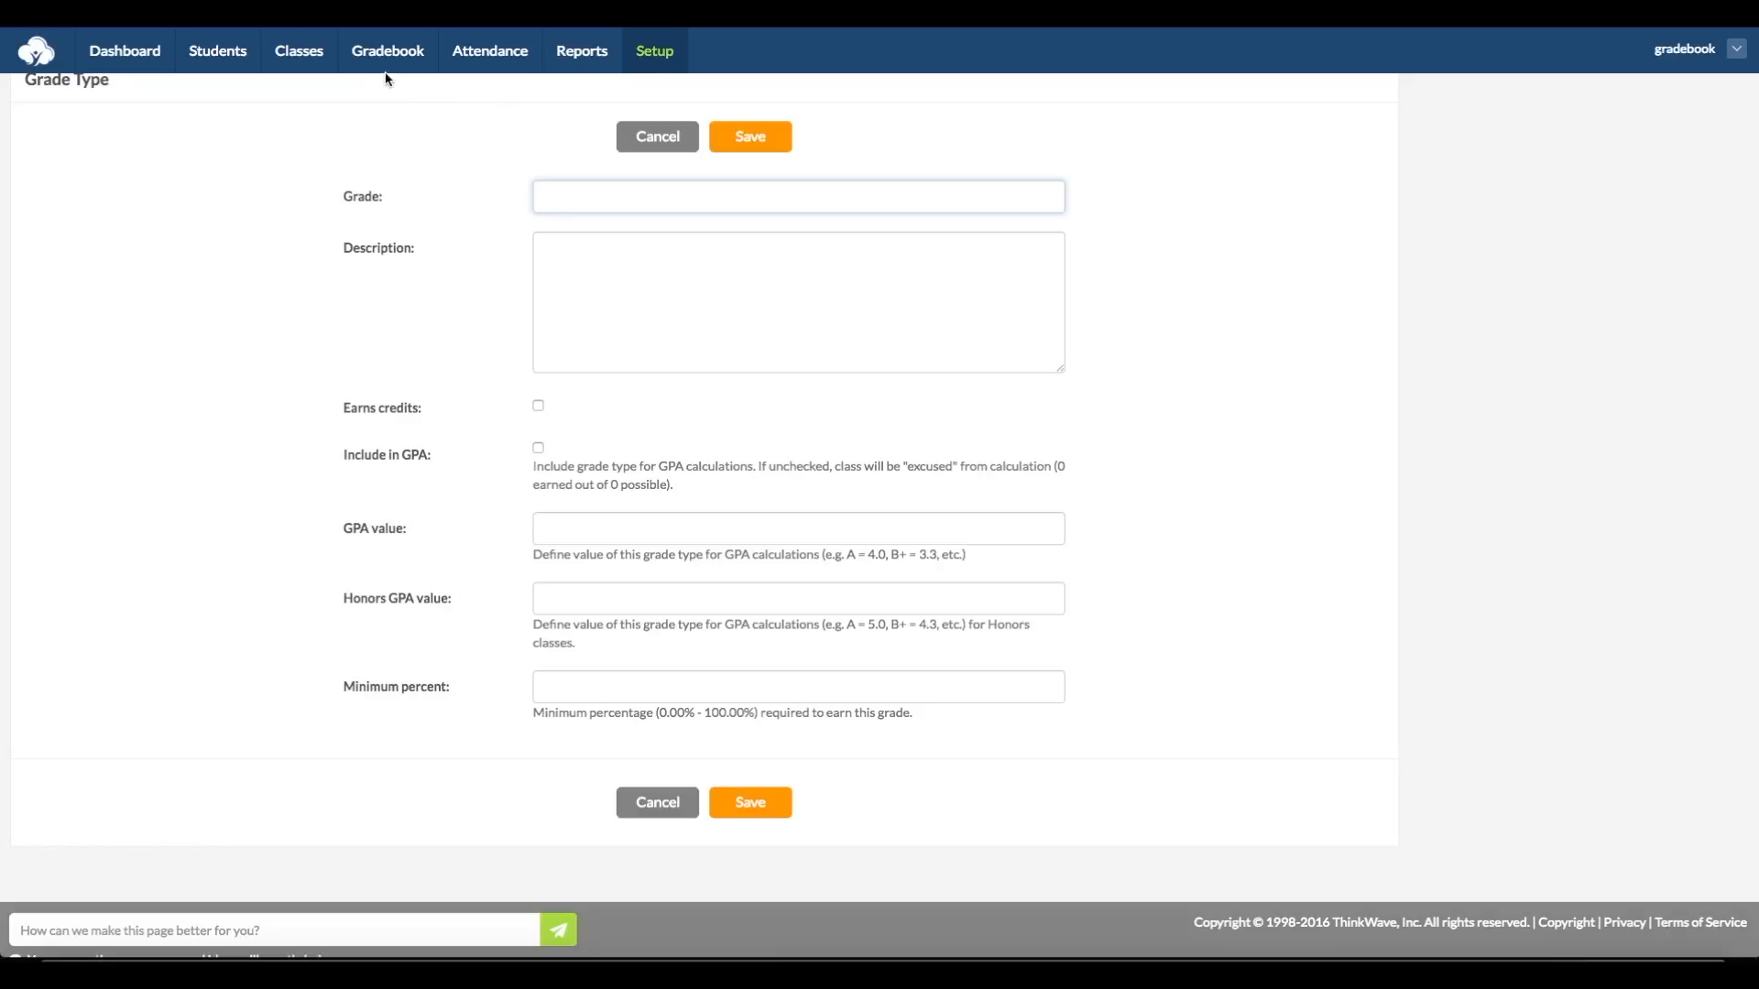
Step: Check which final grade scales are available for the Algebra (H), 121 class, leave Letter Grades selected, and return to the setup overview
click(309, 53)
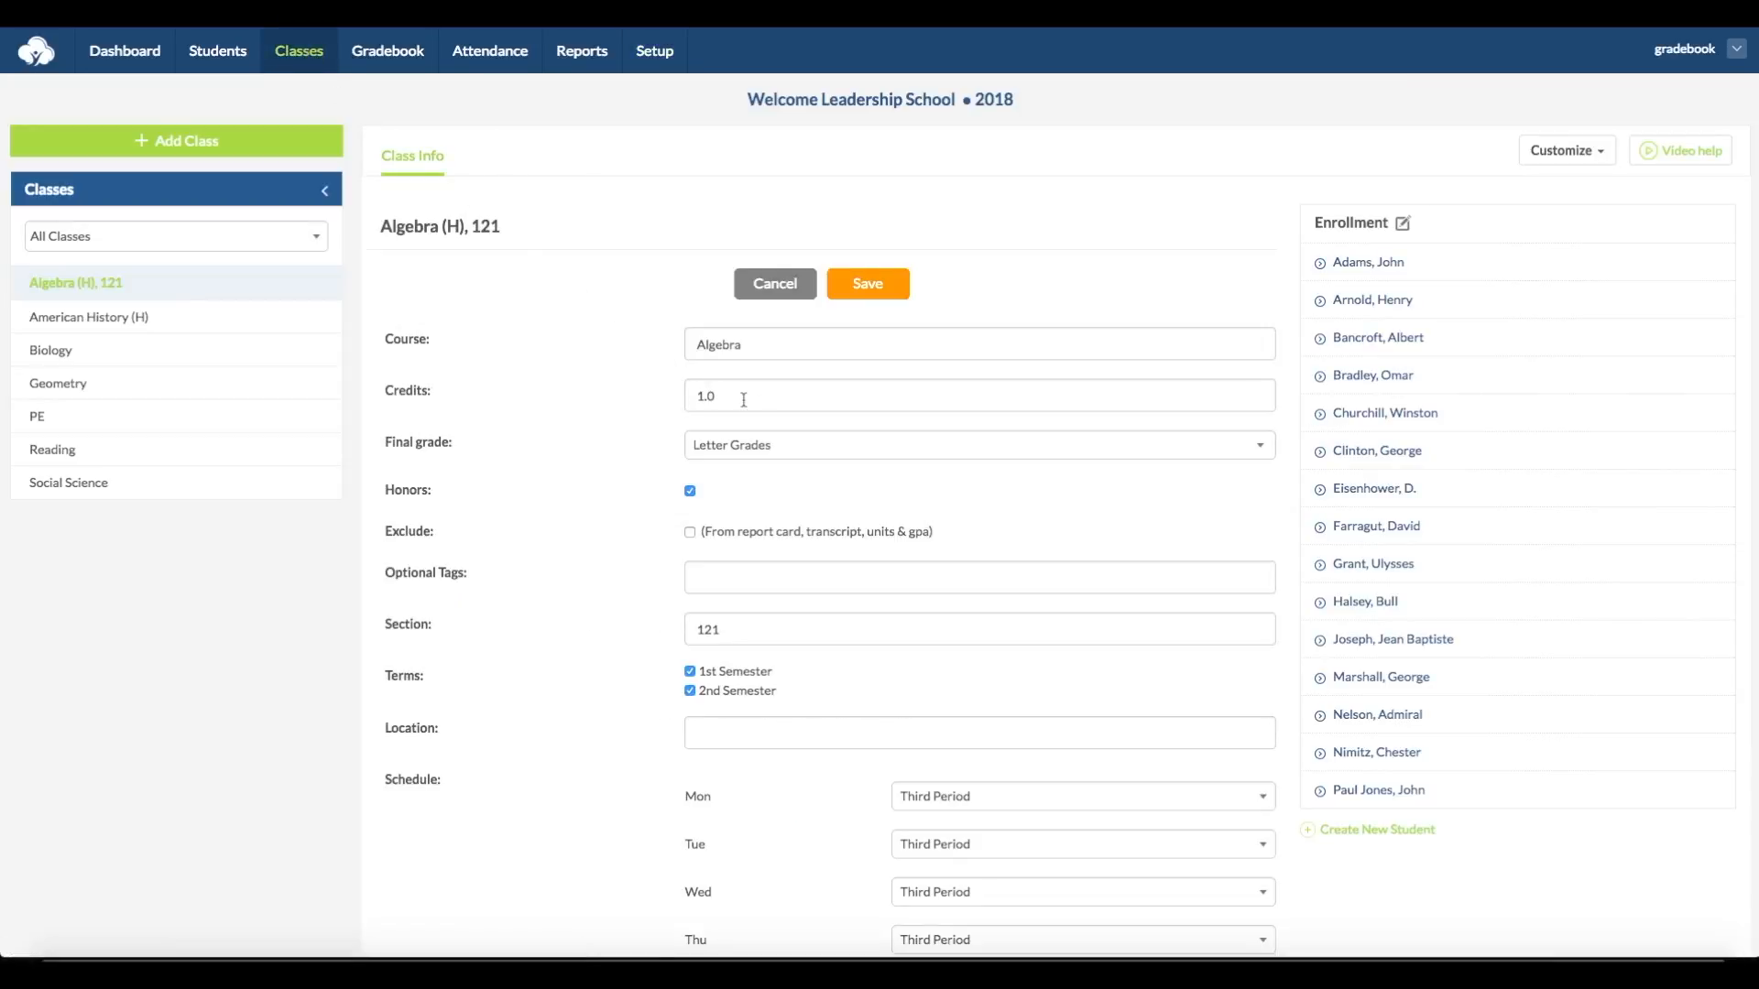
click(865, 447)
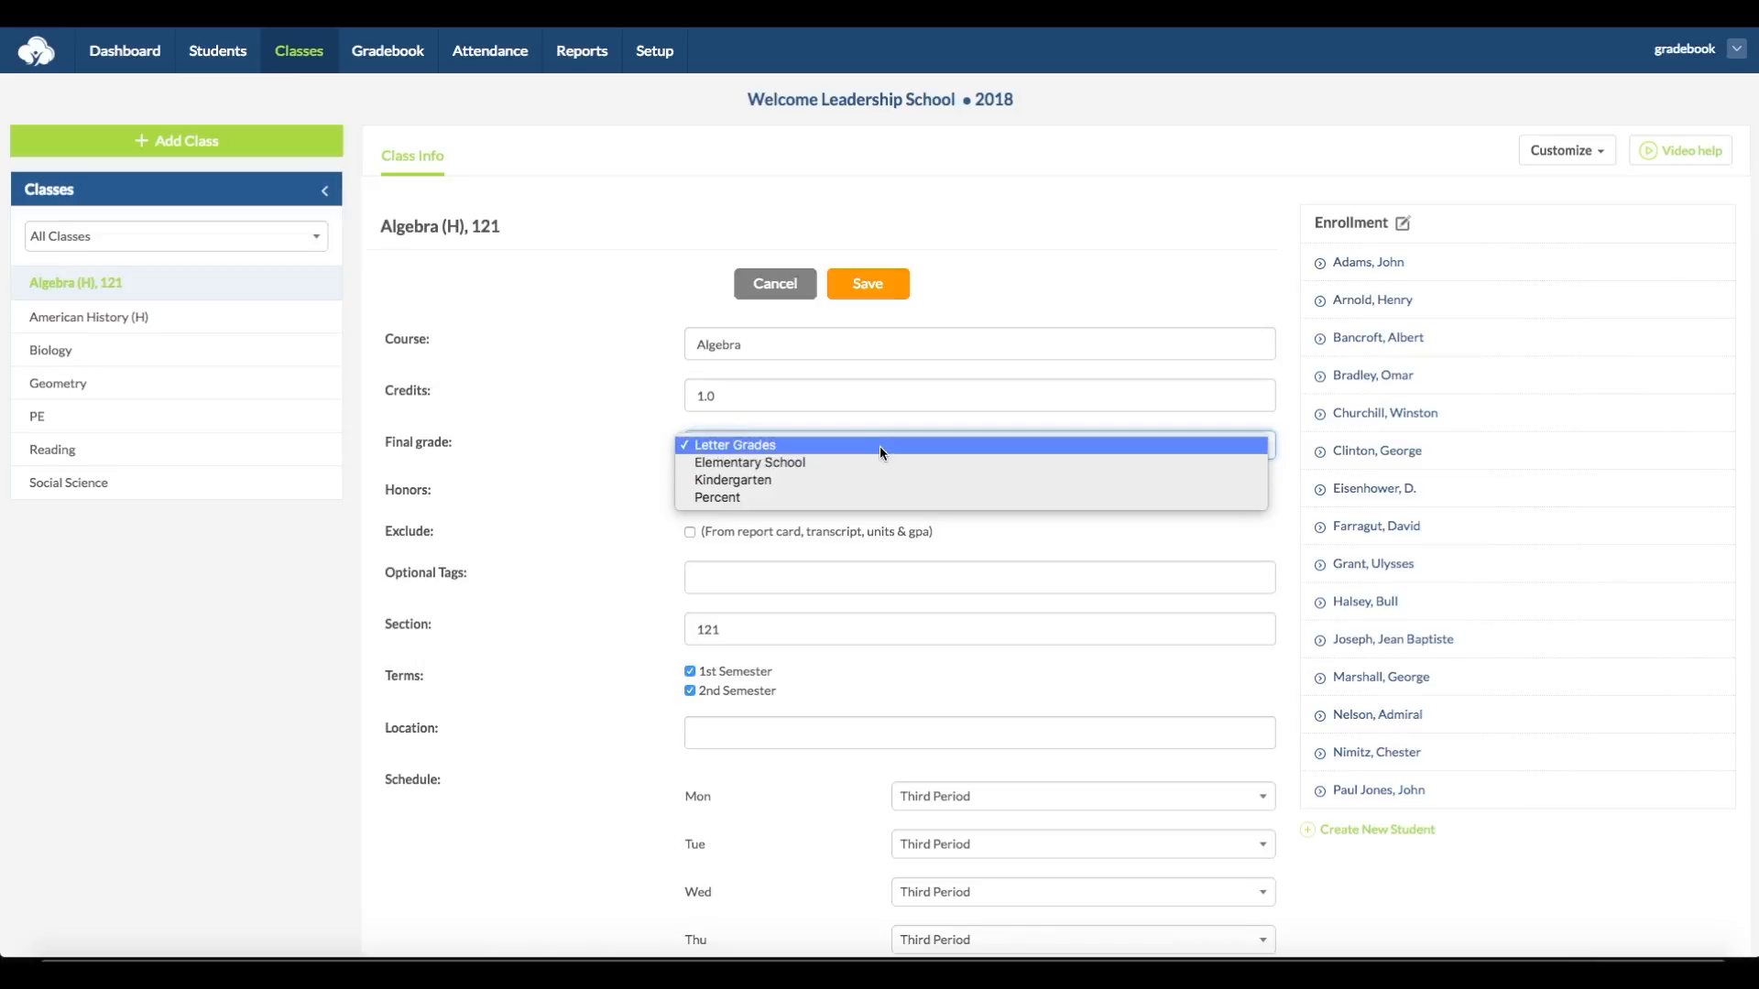
click(882, 447)
click(654, 50)
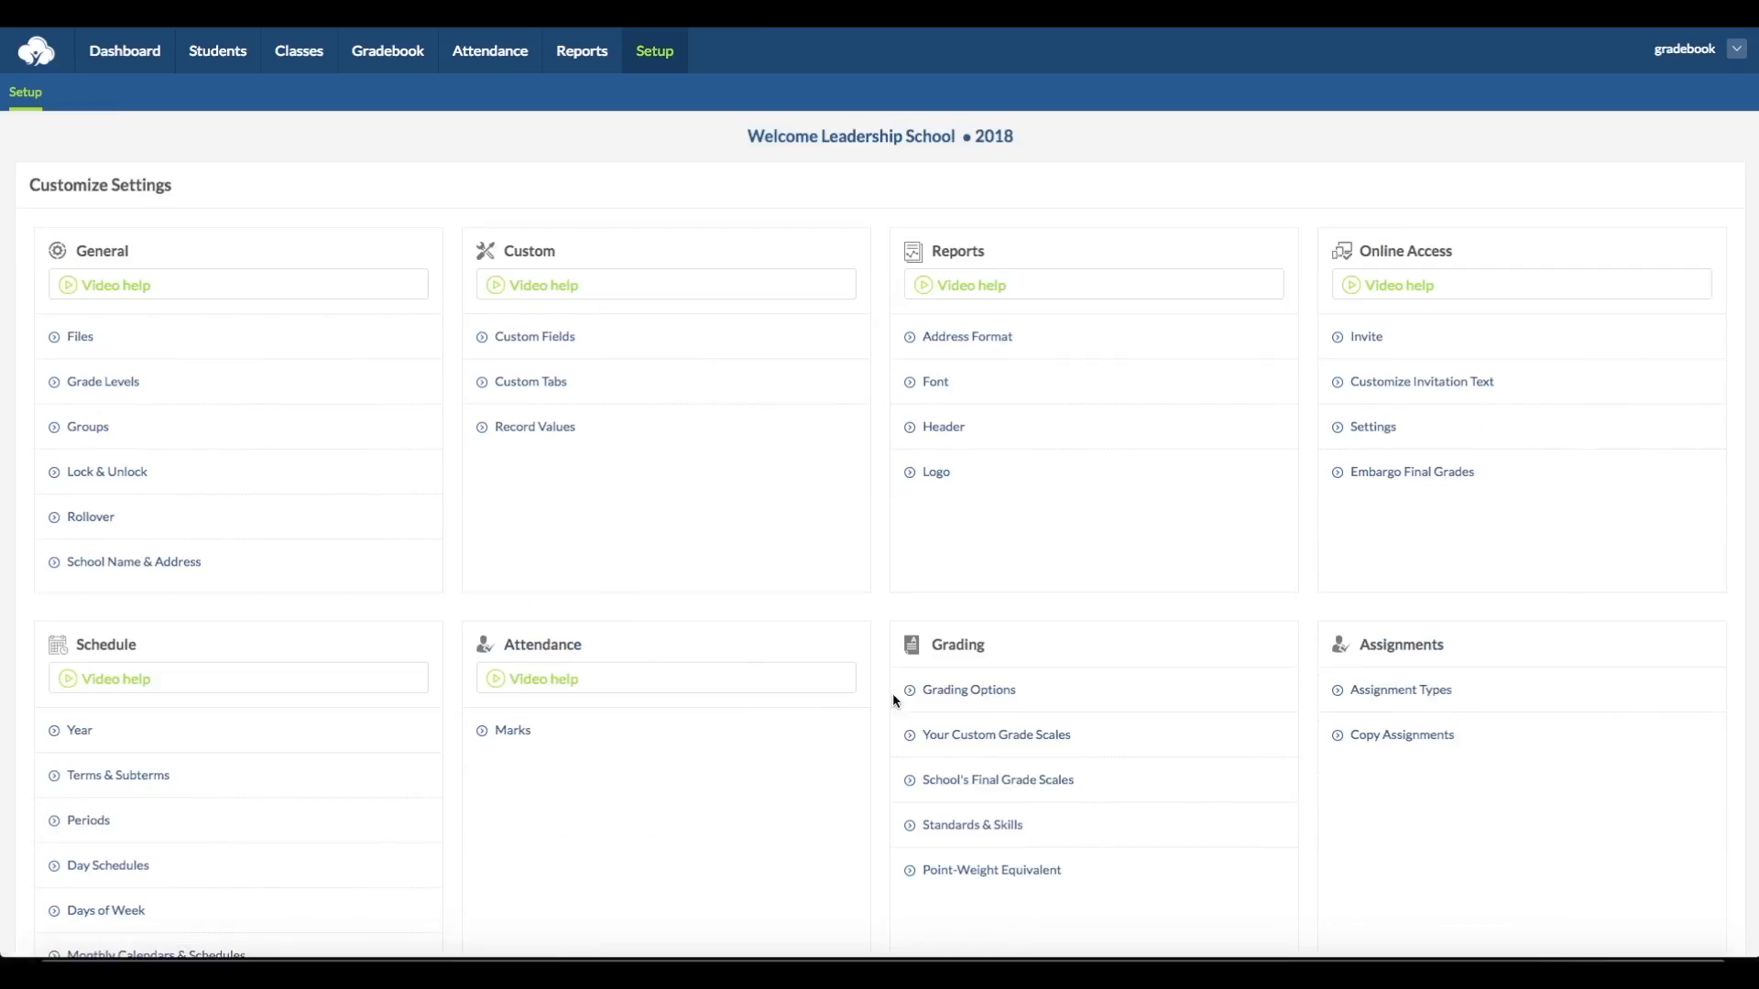
Step: Enable the inclusion of percent-based final grades in GPA in the school's final grade scales
click(1006, 781)
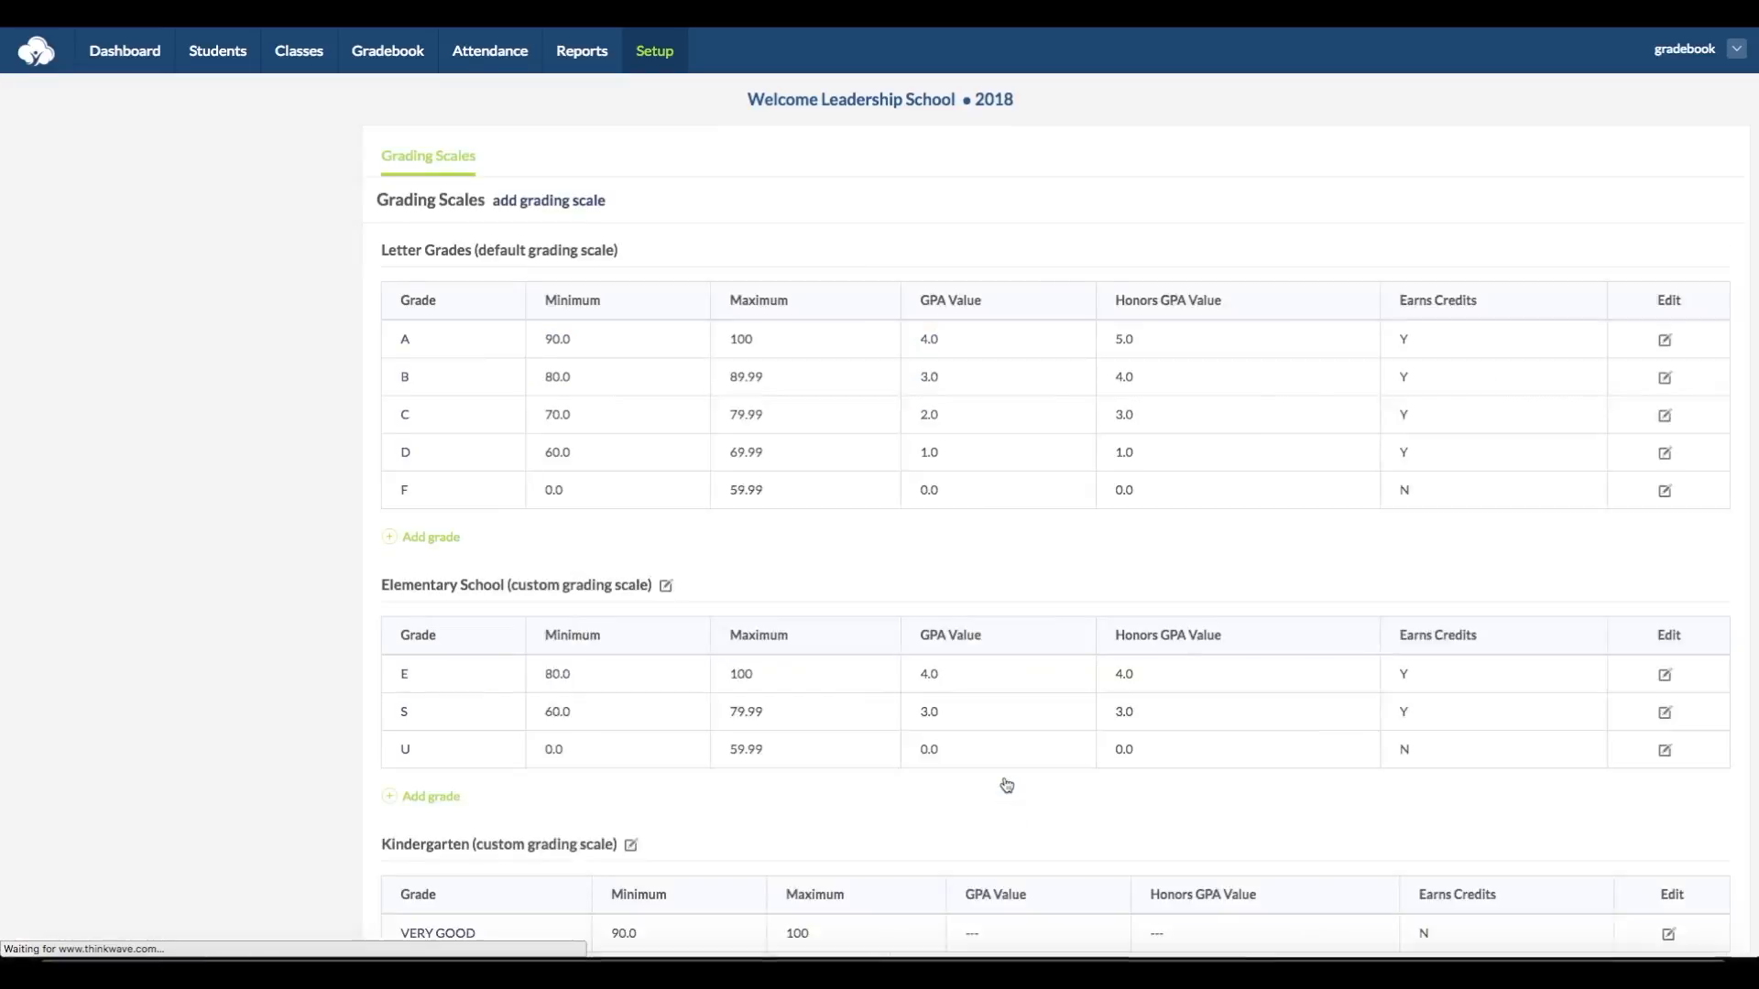
scroll(823, 574, down, 7)
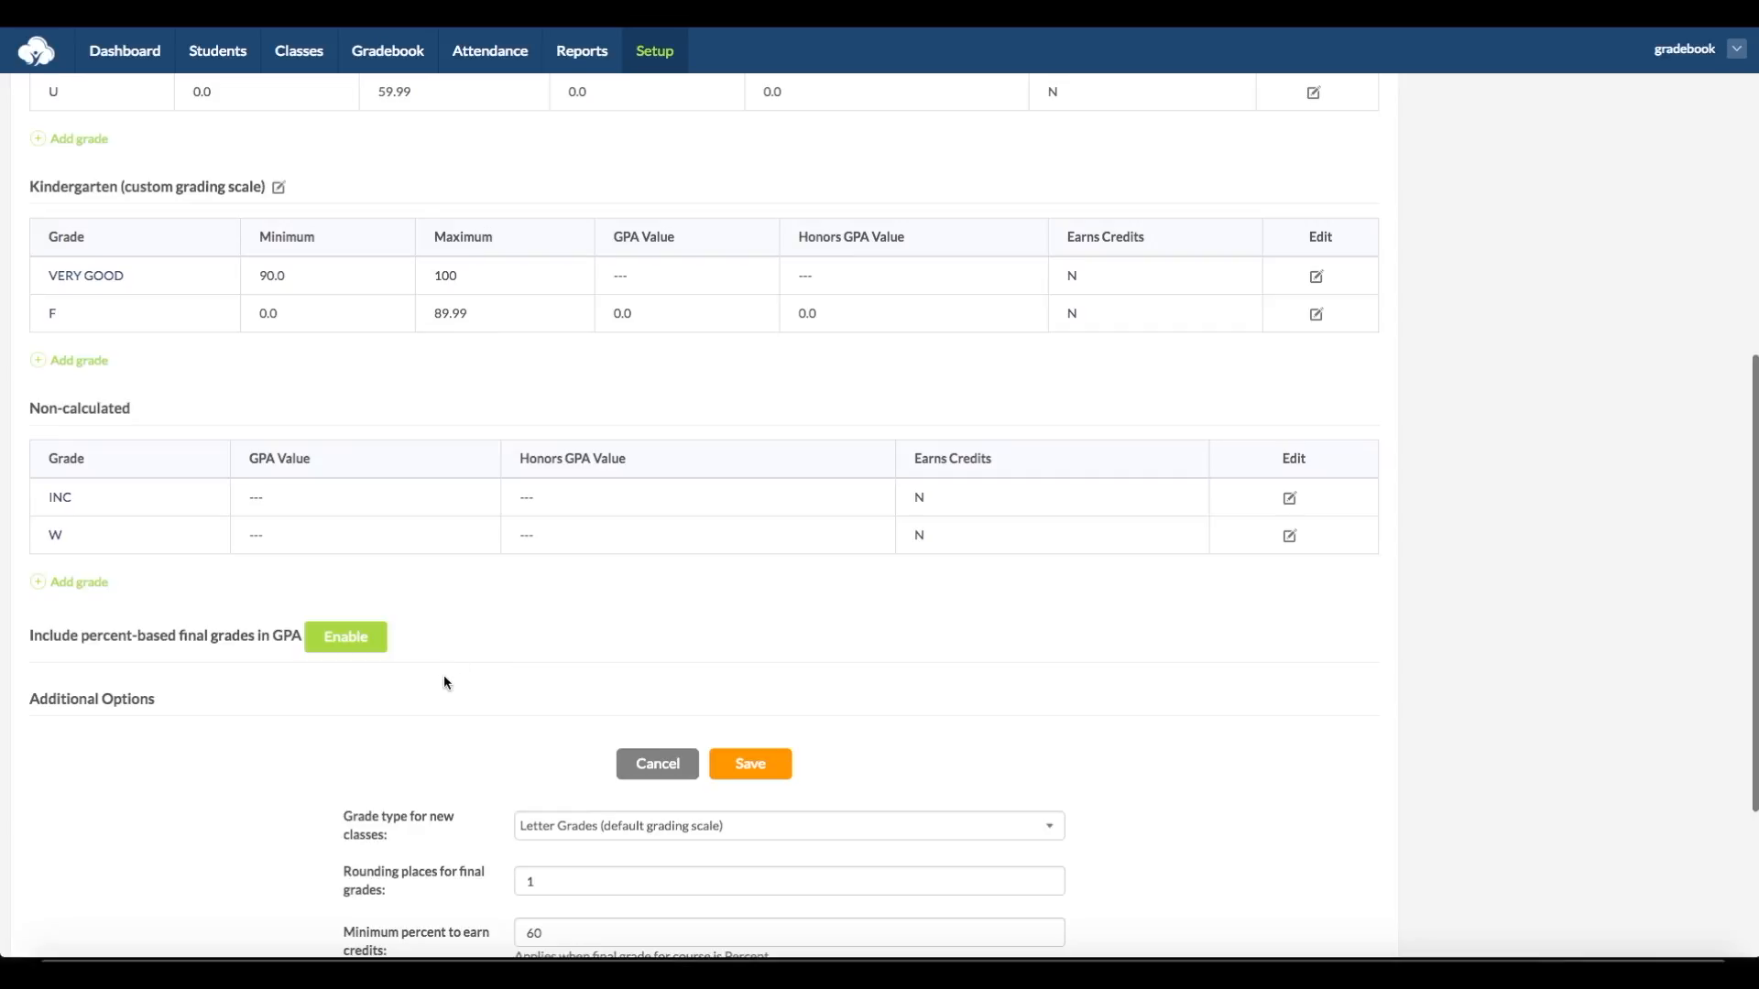
click(346, 639)
Step: Review the settings of the 90 percent item in the percent-based GPA scale and leave them without saving
scroll(423, 600, down, 5)
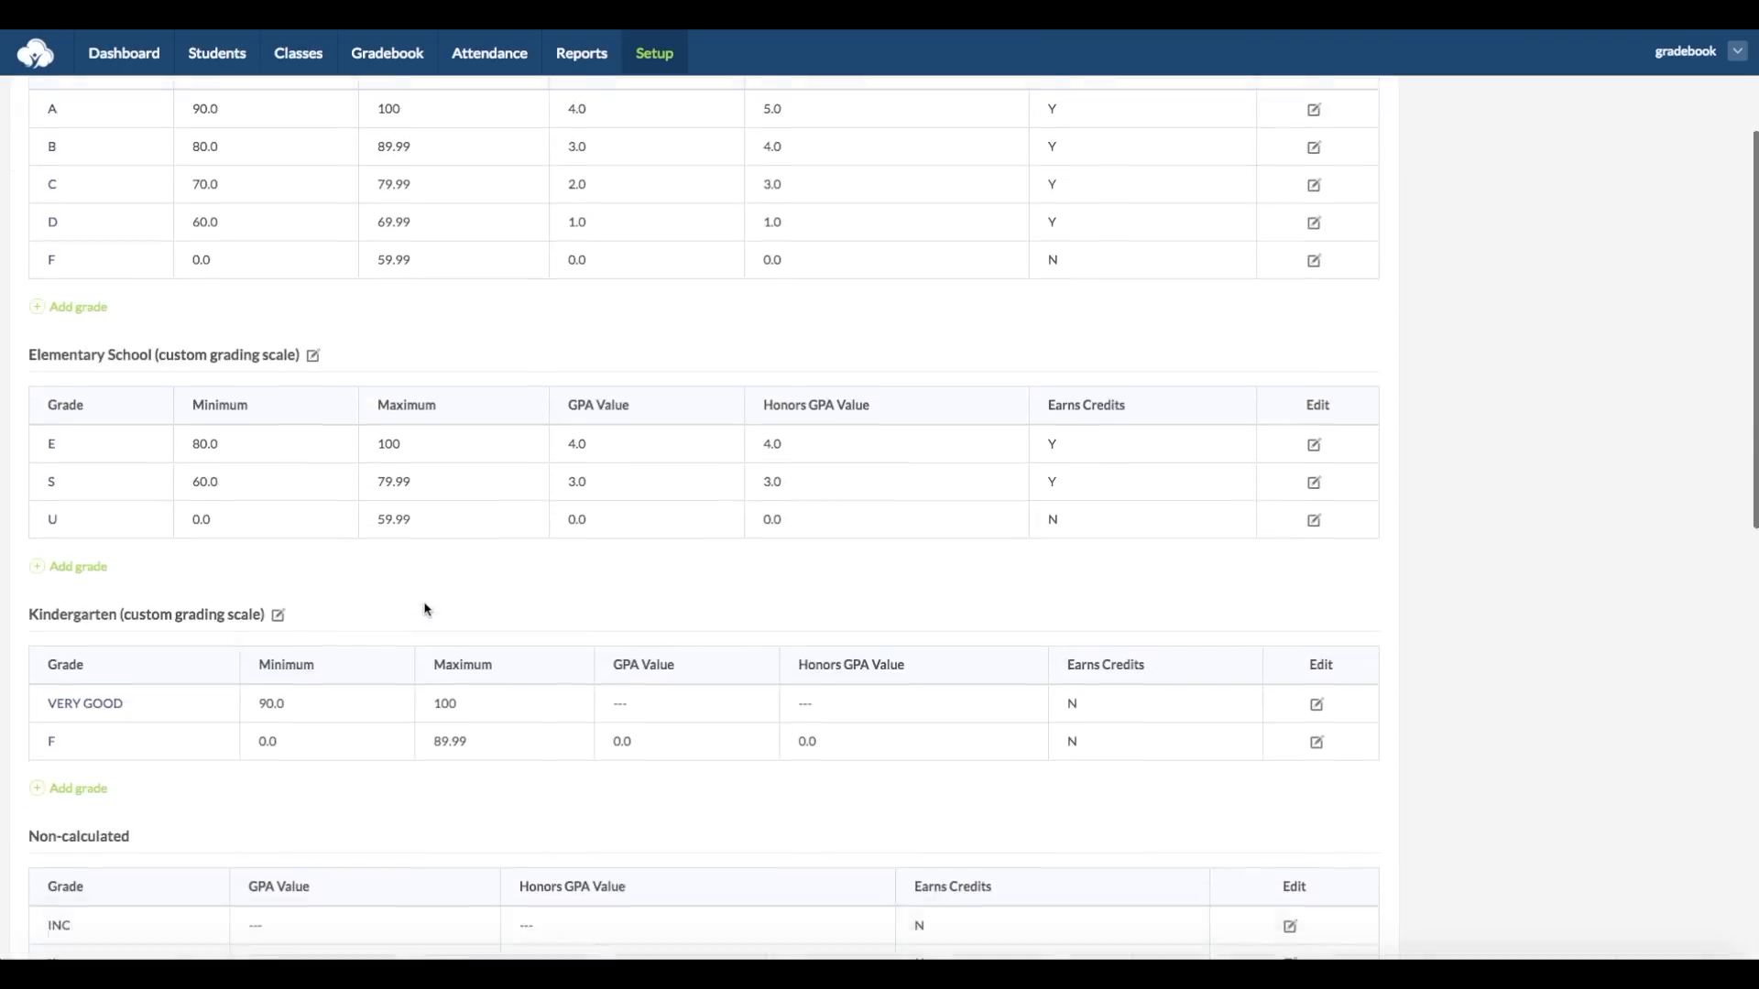
scroll(424, 609, down, 6)
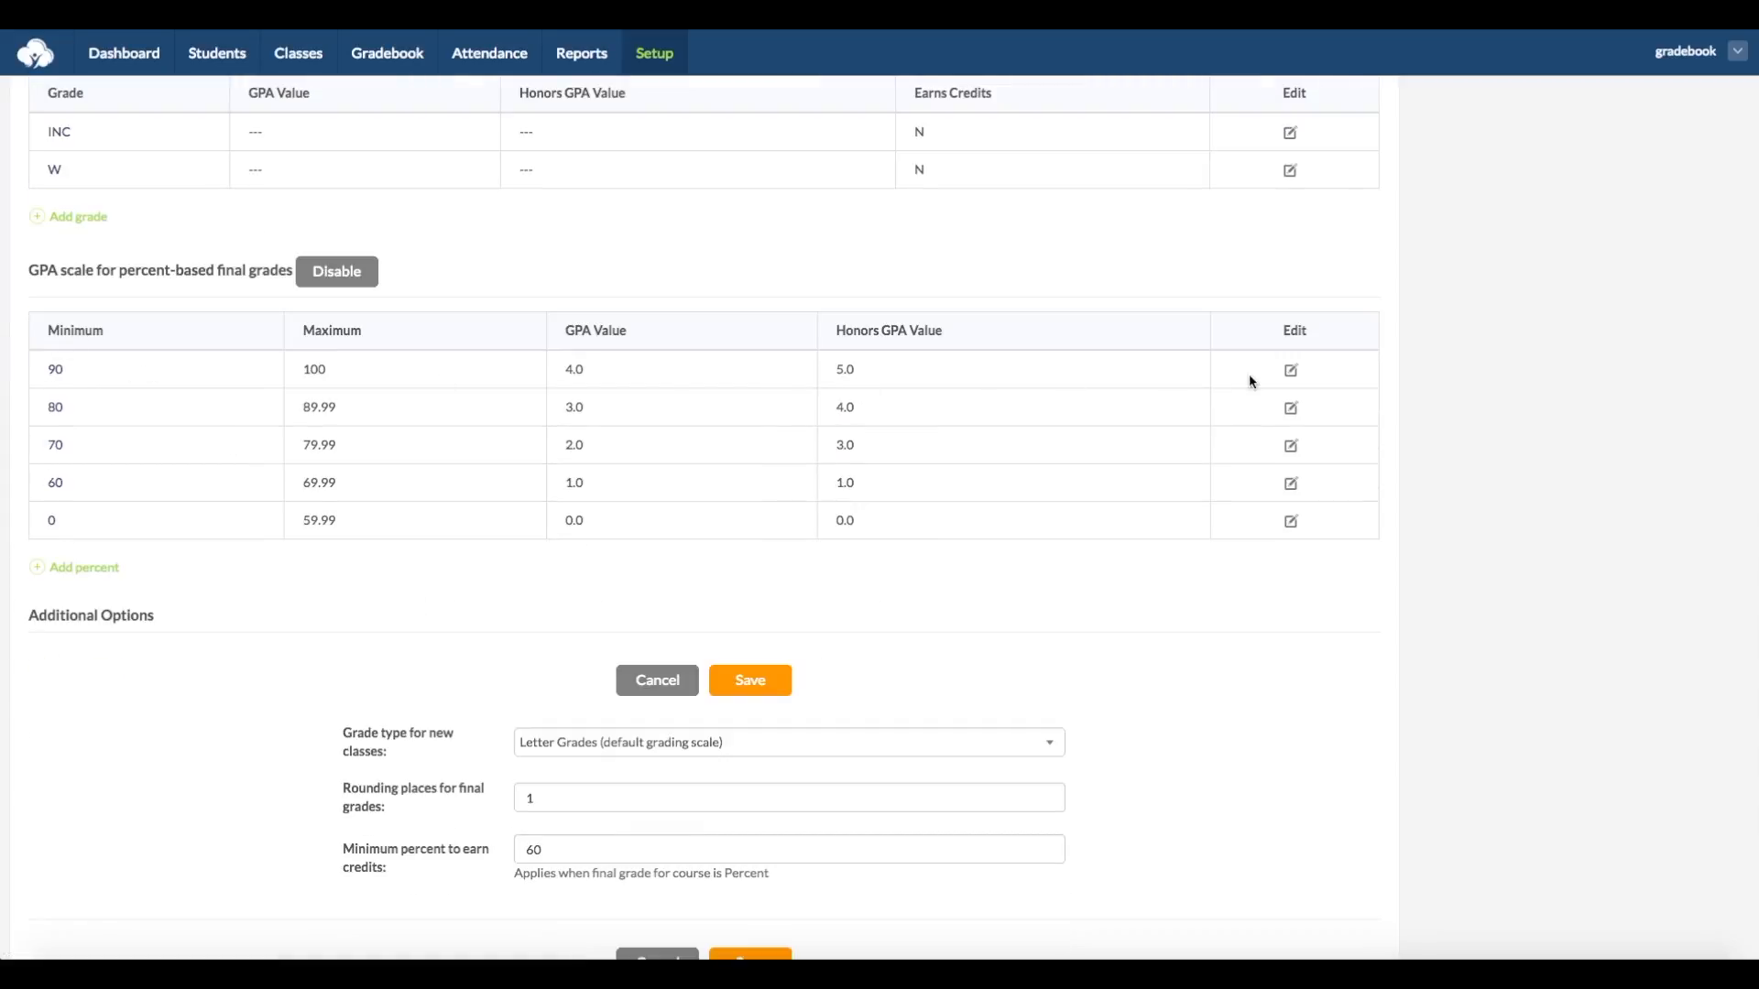
click(56, 374)
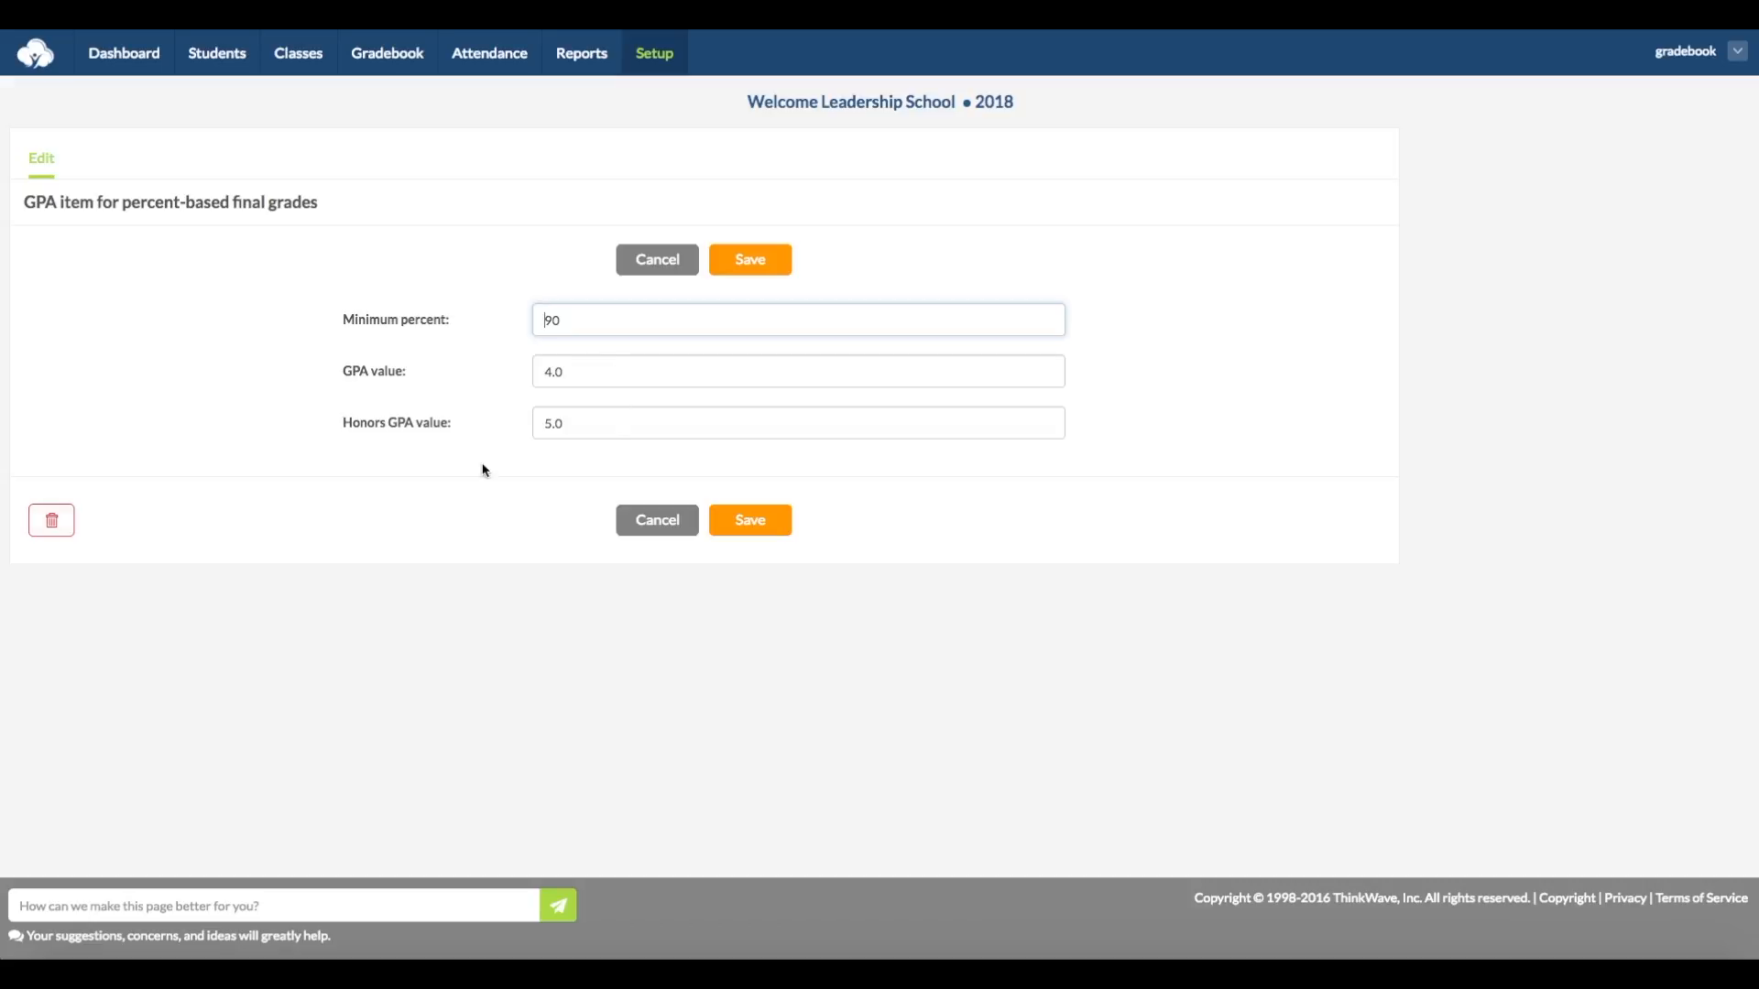
click(647, 261)
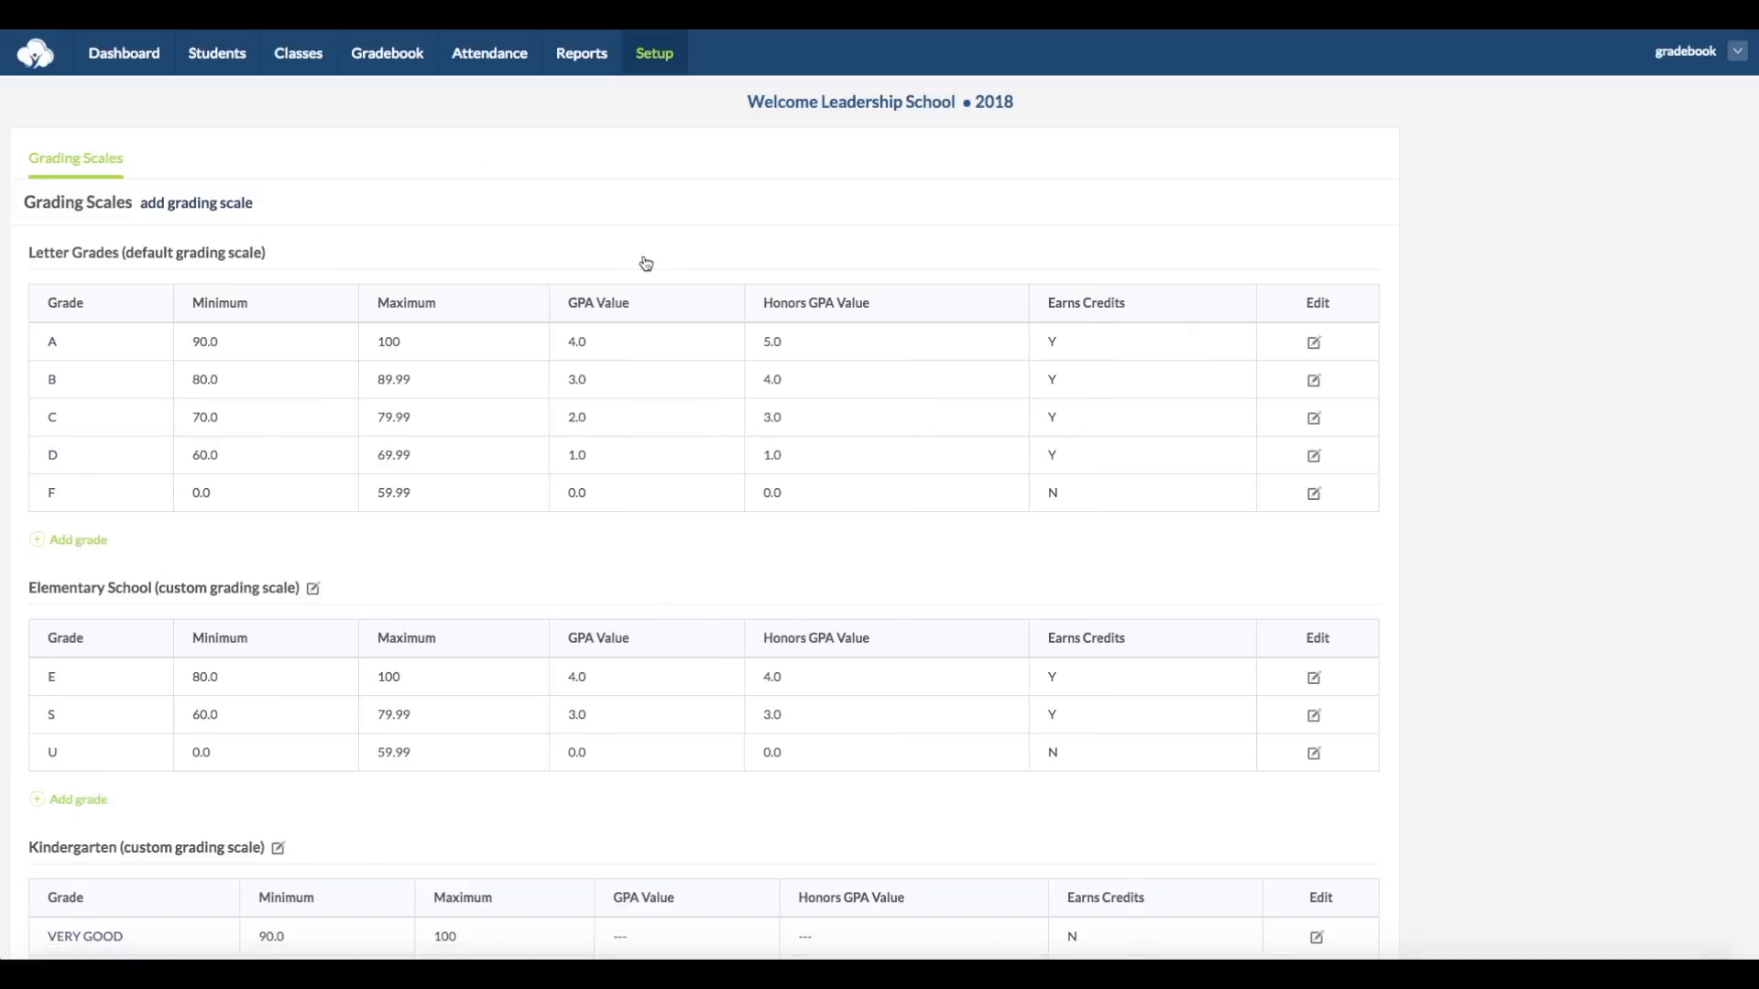
Step: Try out a new percent-based GPA item with minimum percent 95, GPA value 4.2 and honors GPA value 5.2, and discard it
scroll(477, 513, down, 10)
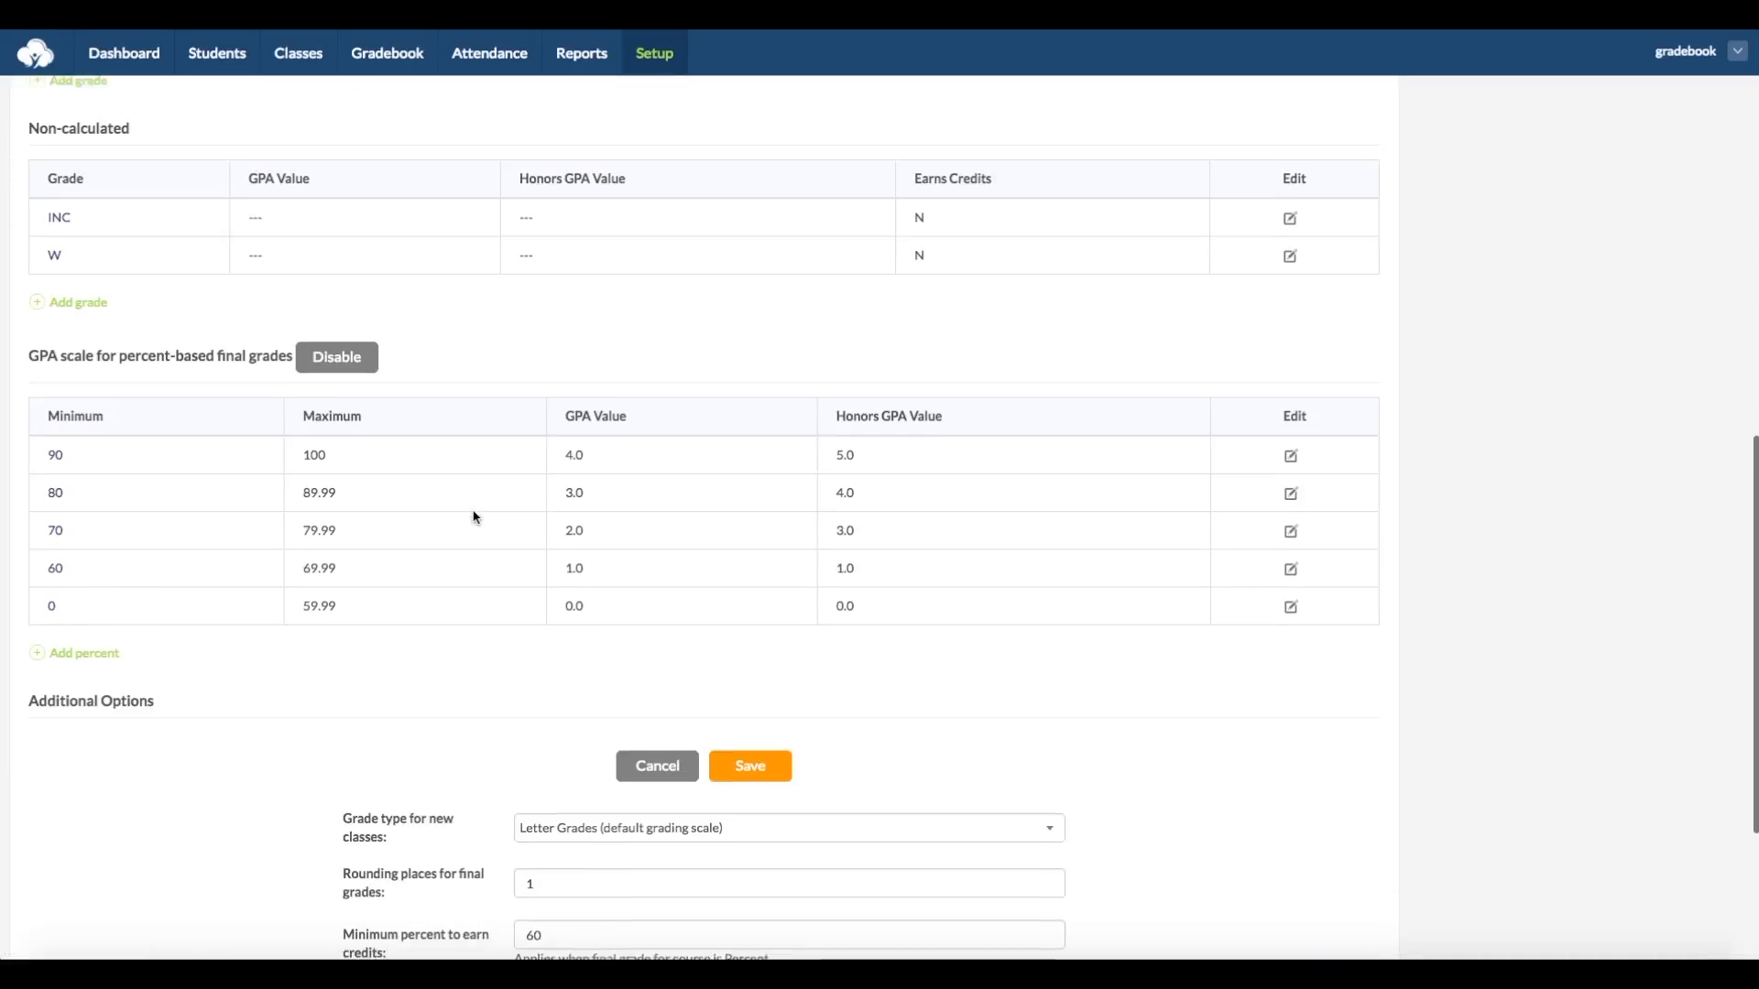
click(92, 656)
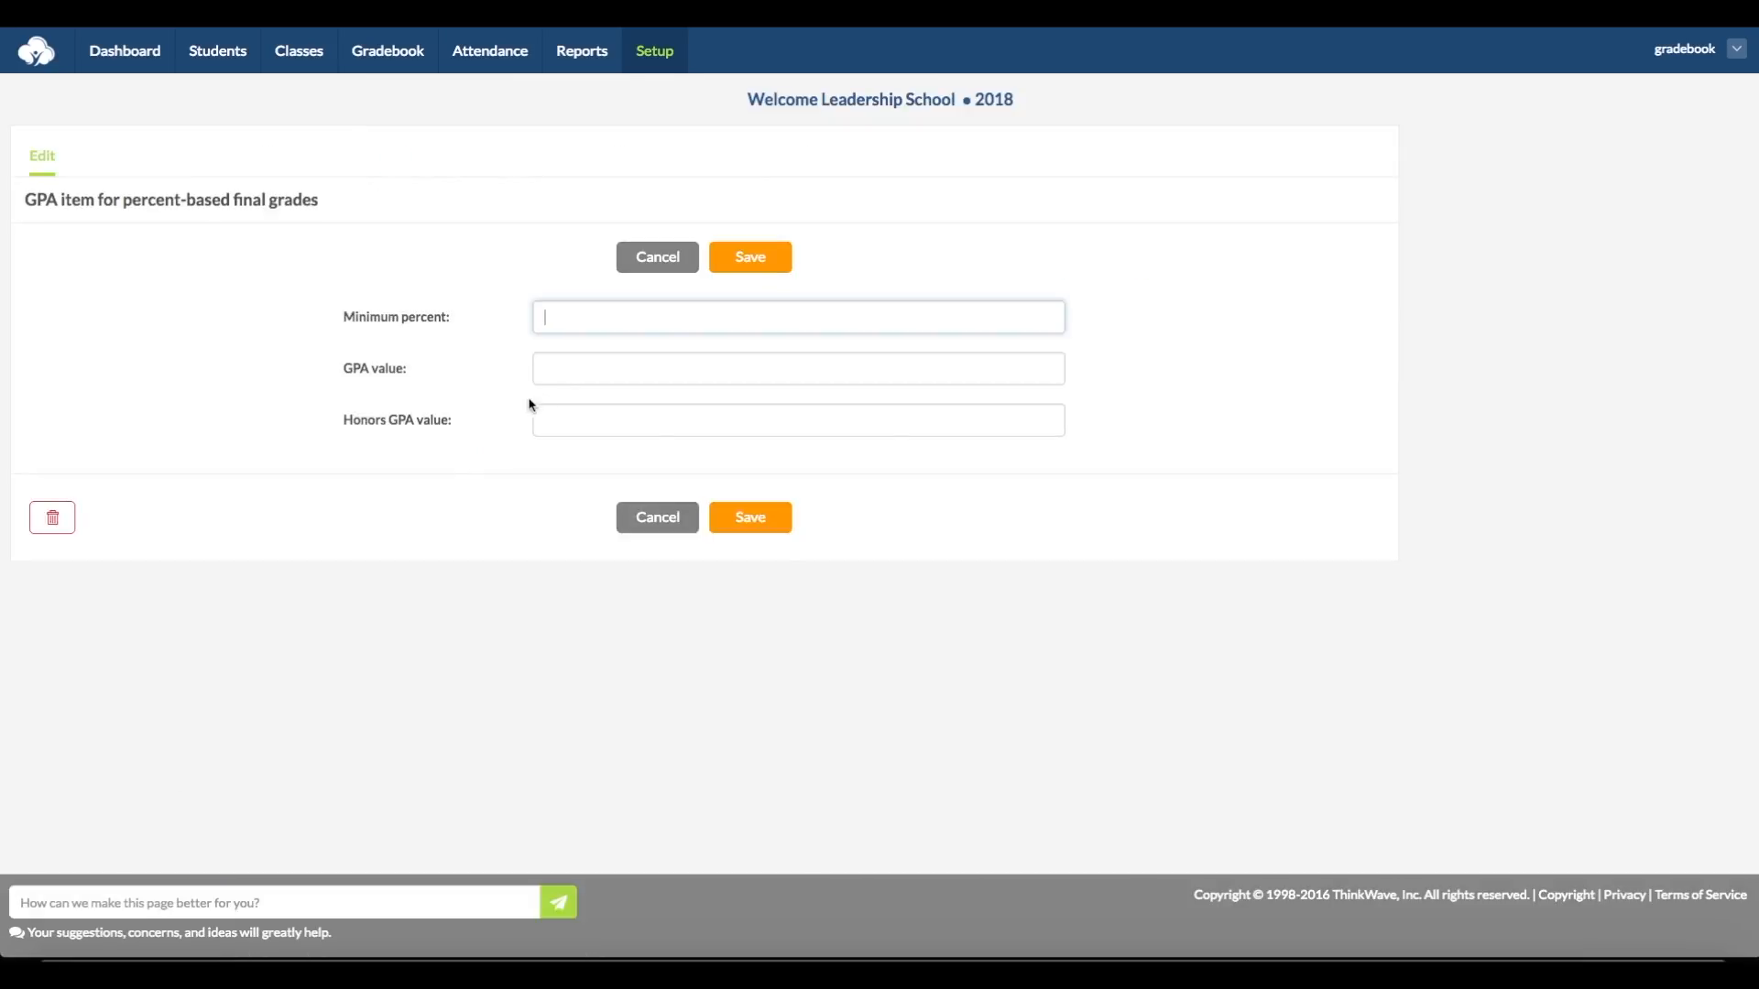
text(95)
key(Tab)
text(4.2)
key(Tab)
text(5.2)
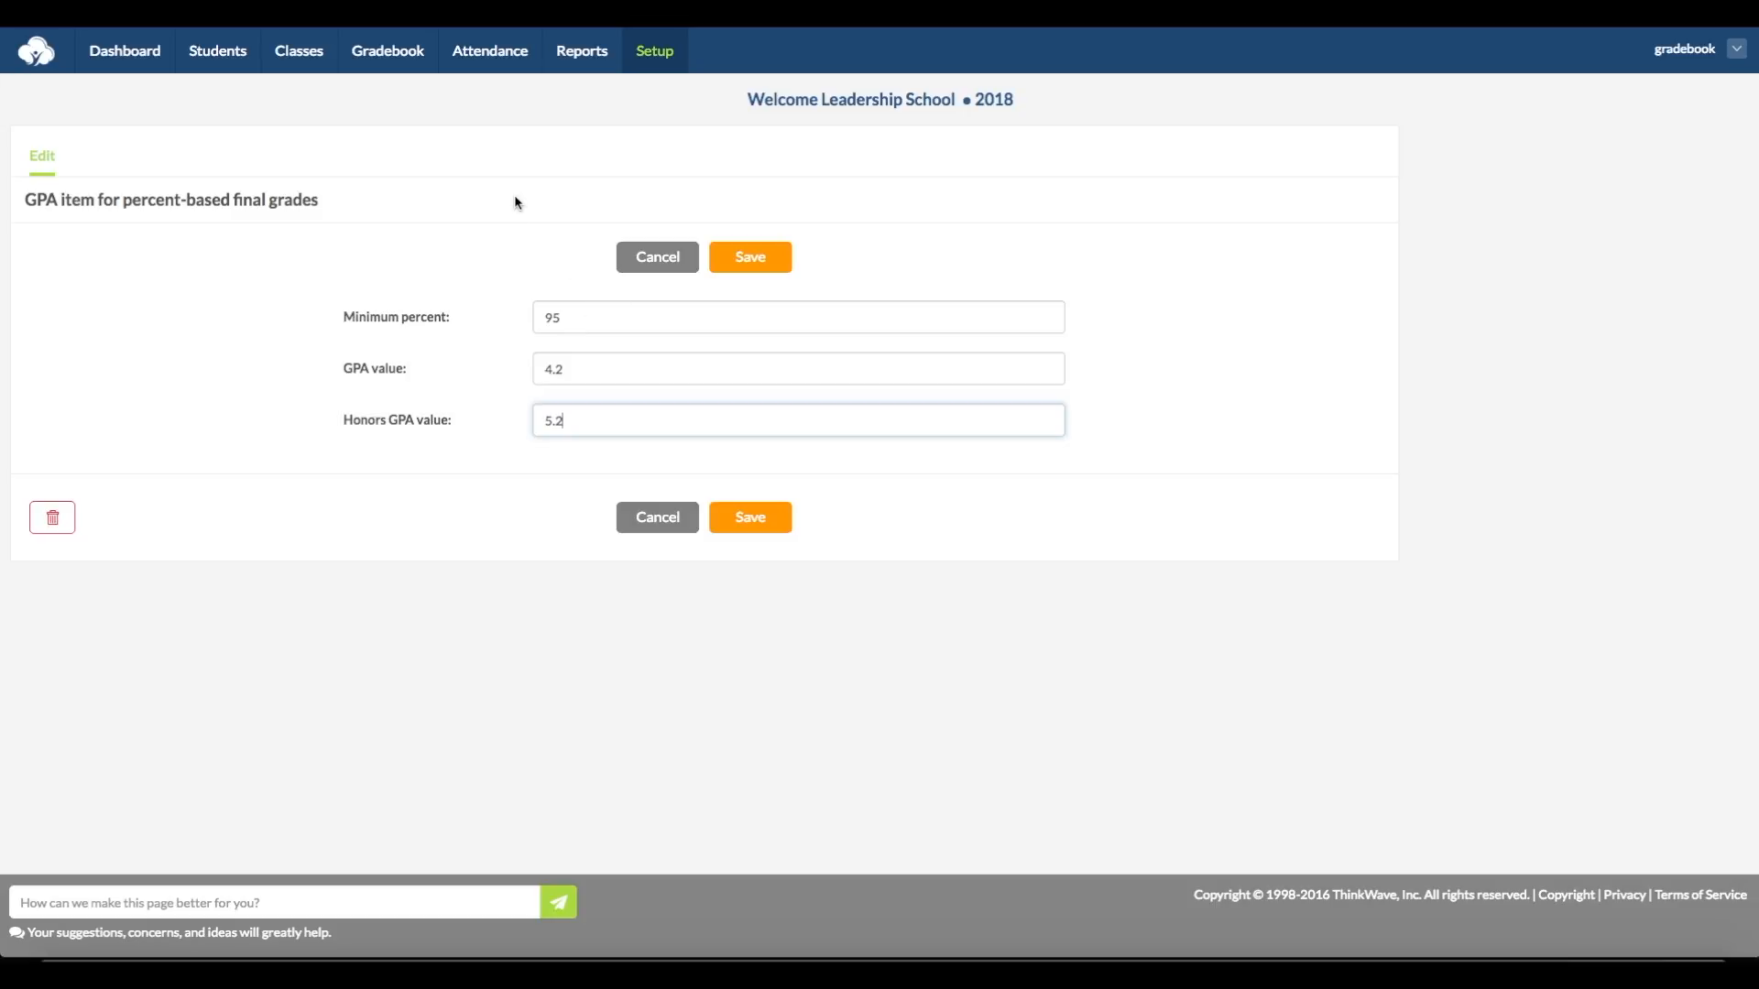
click(652, 258)
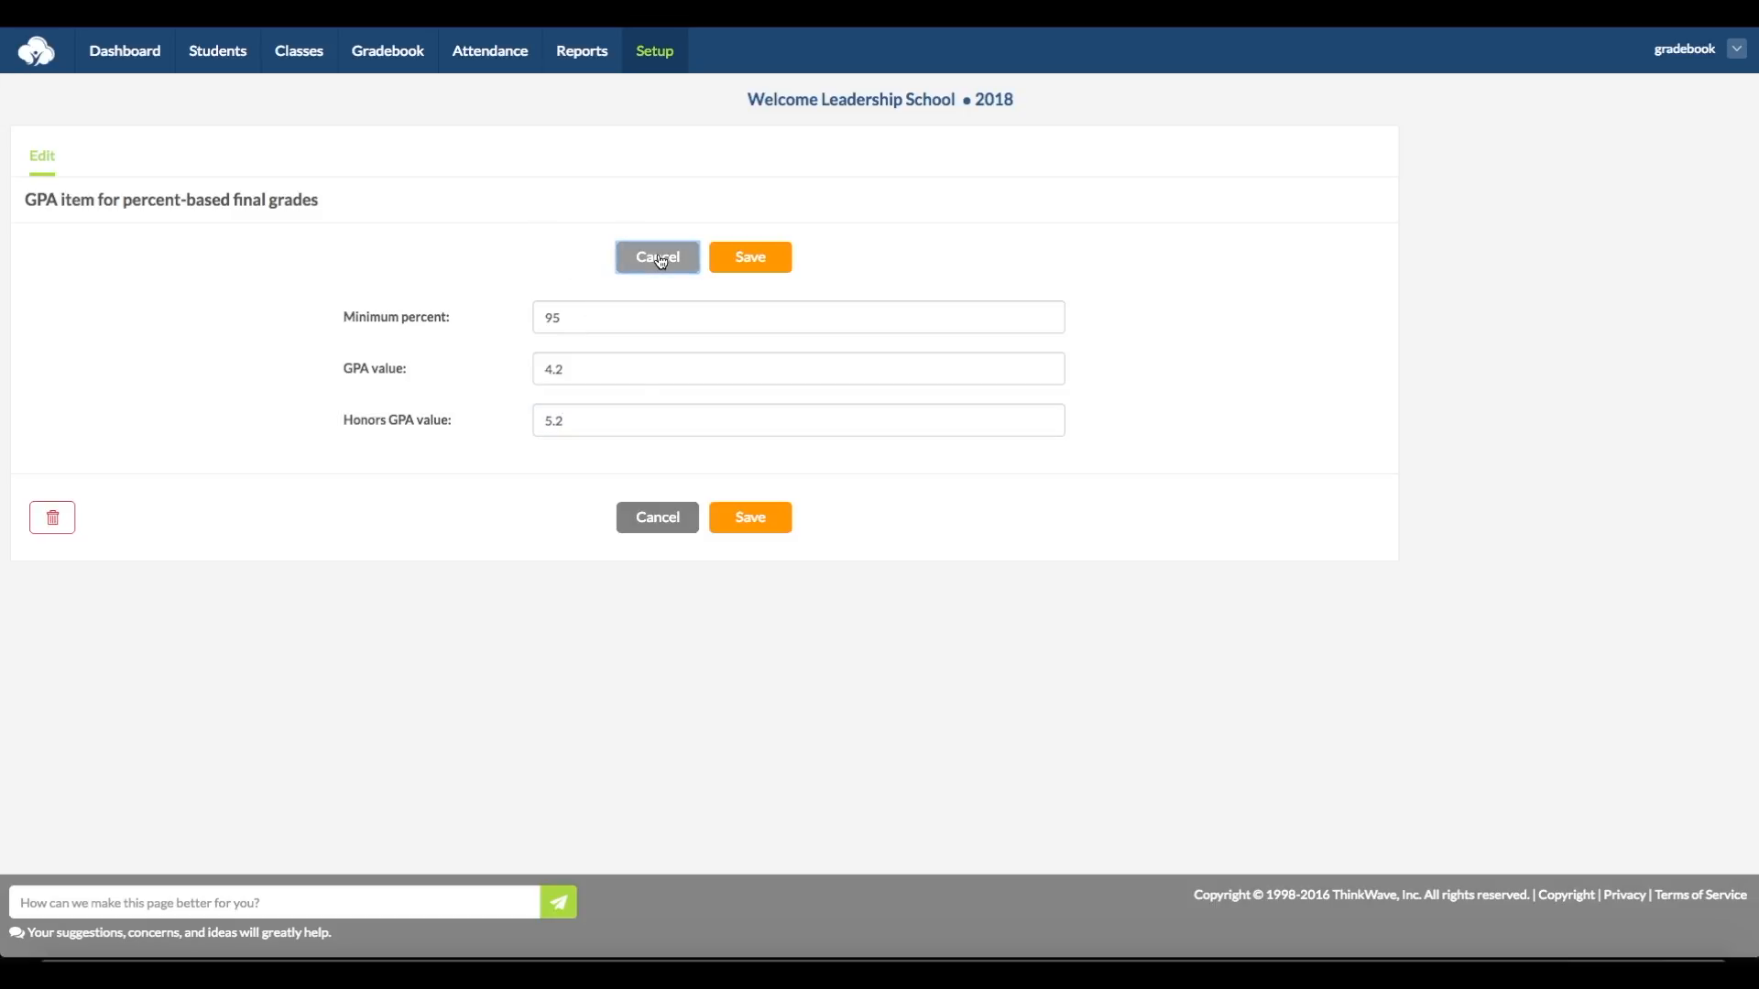
Step: Check the grade types available for new classes under Additional Options, leave Letter Grades selected, and return to the setup overview
scroll(632, 636, down, 8)
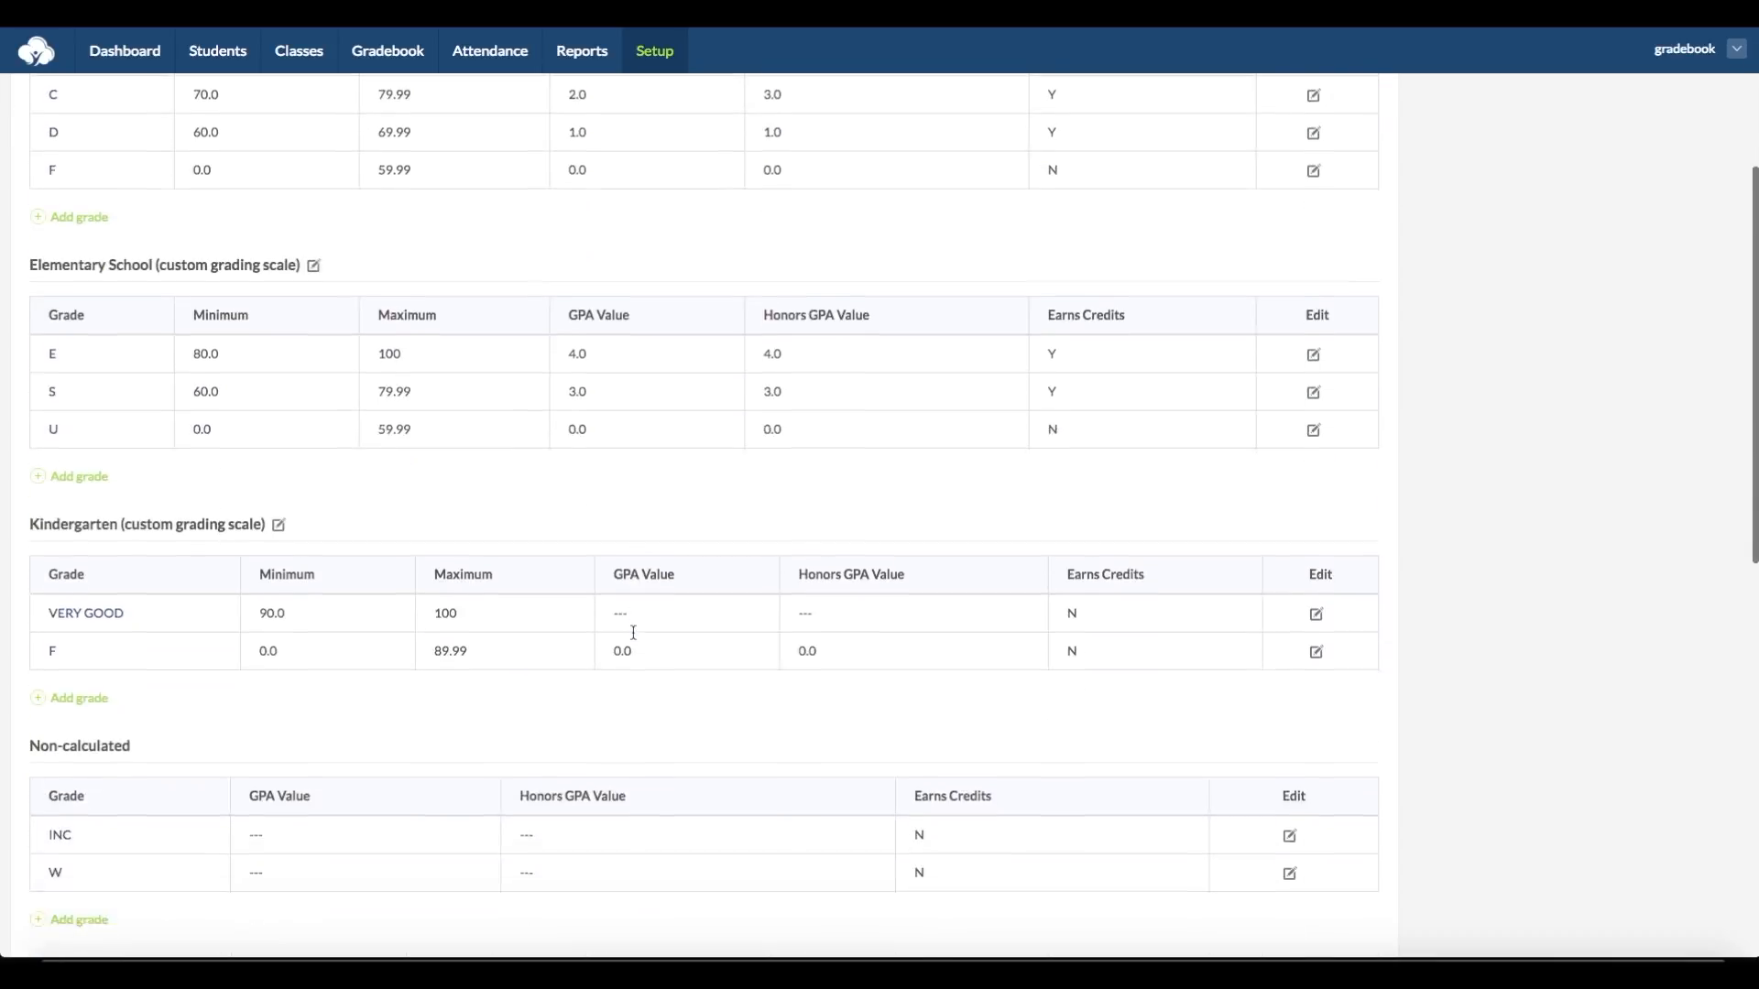
scroll(634, 633, down, 5)
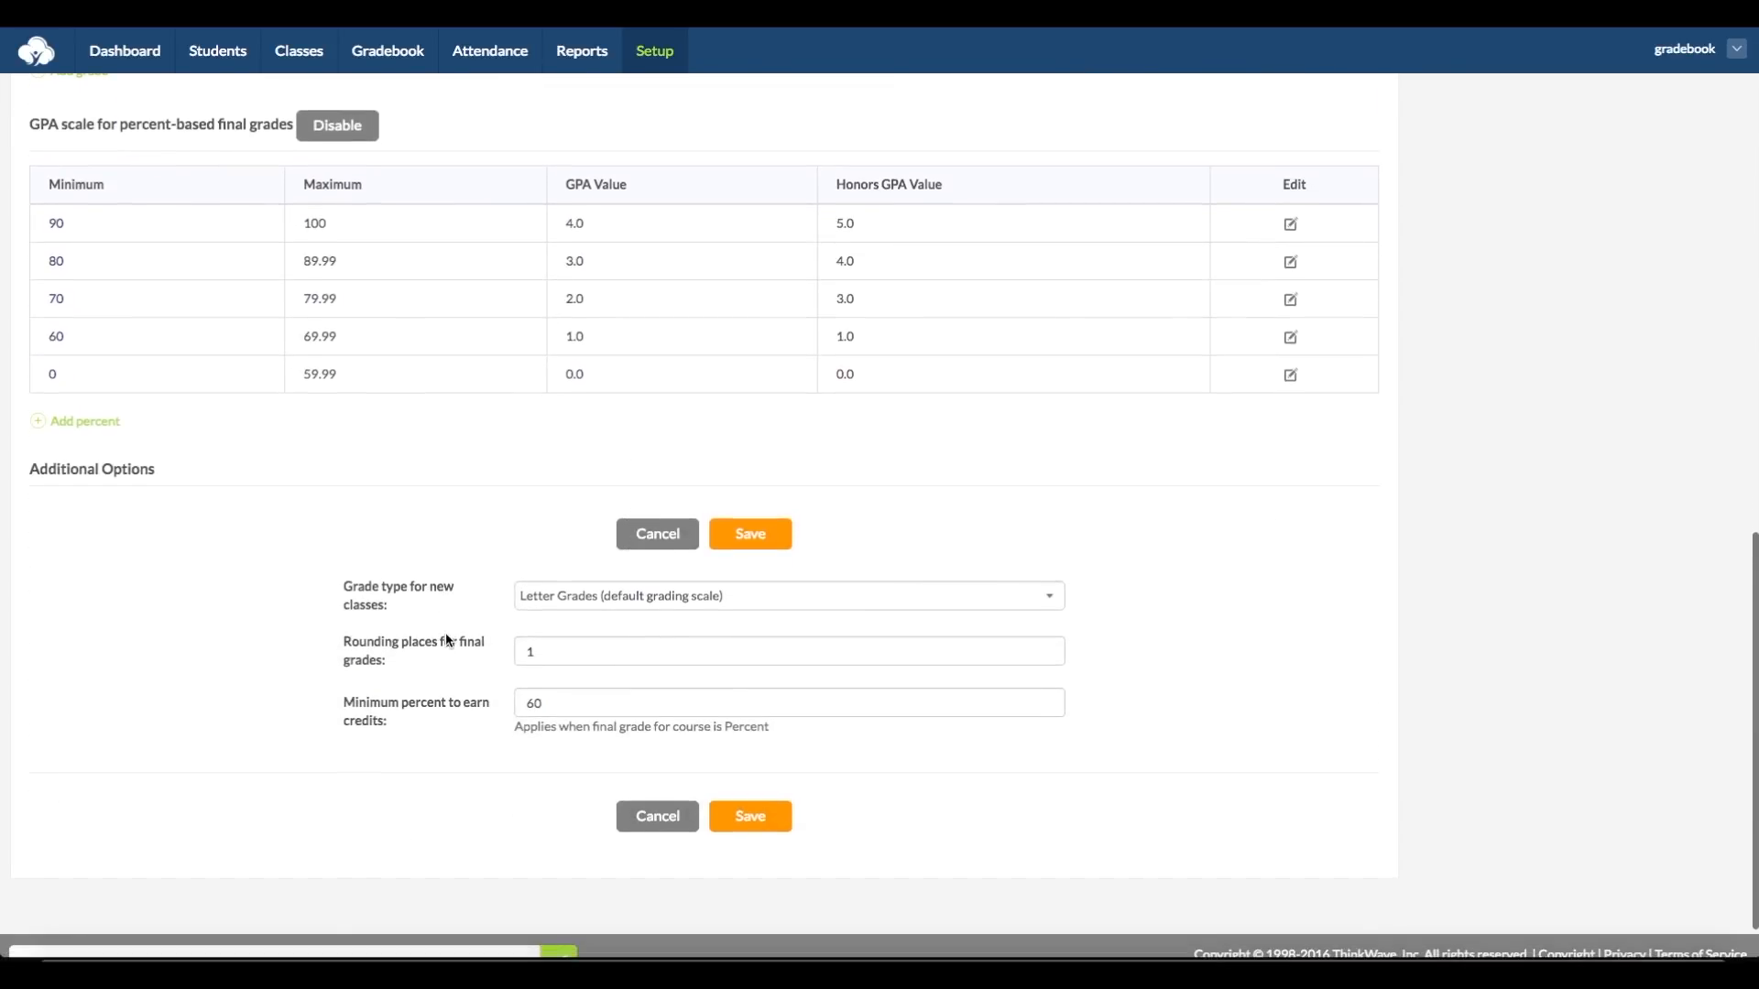
click(736, 597)
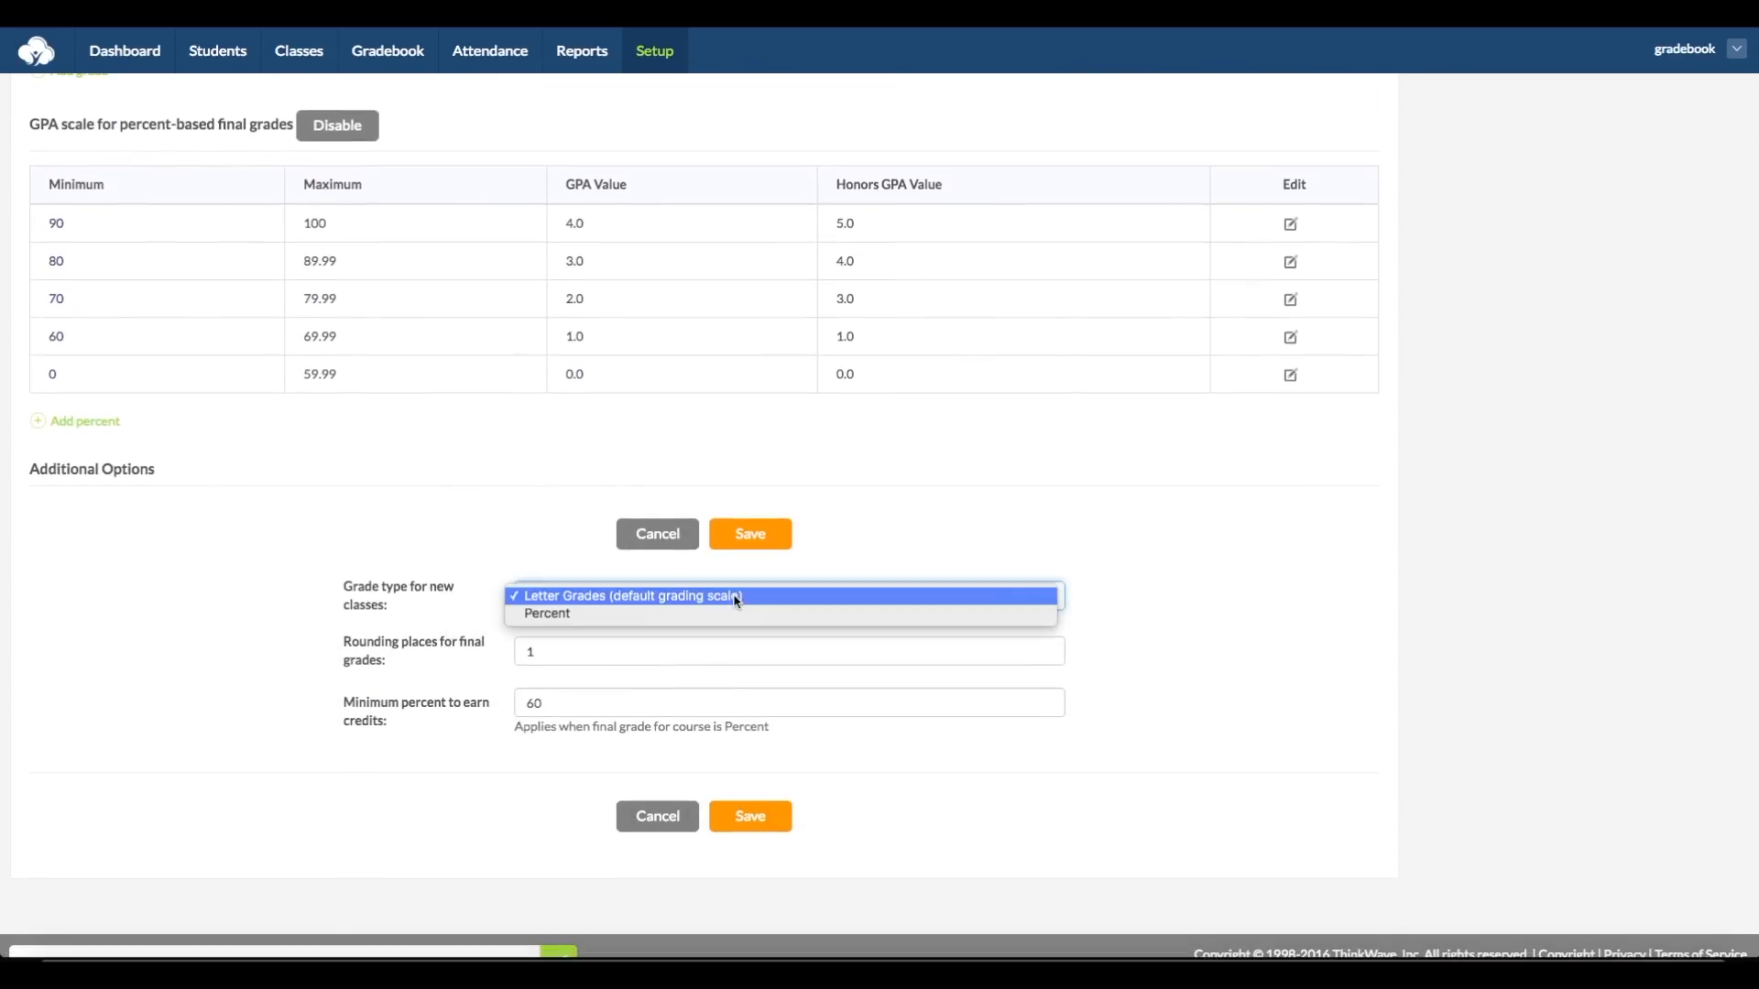
click(442, 586)
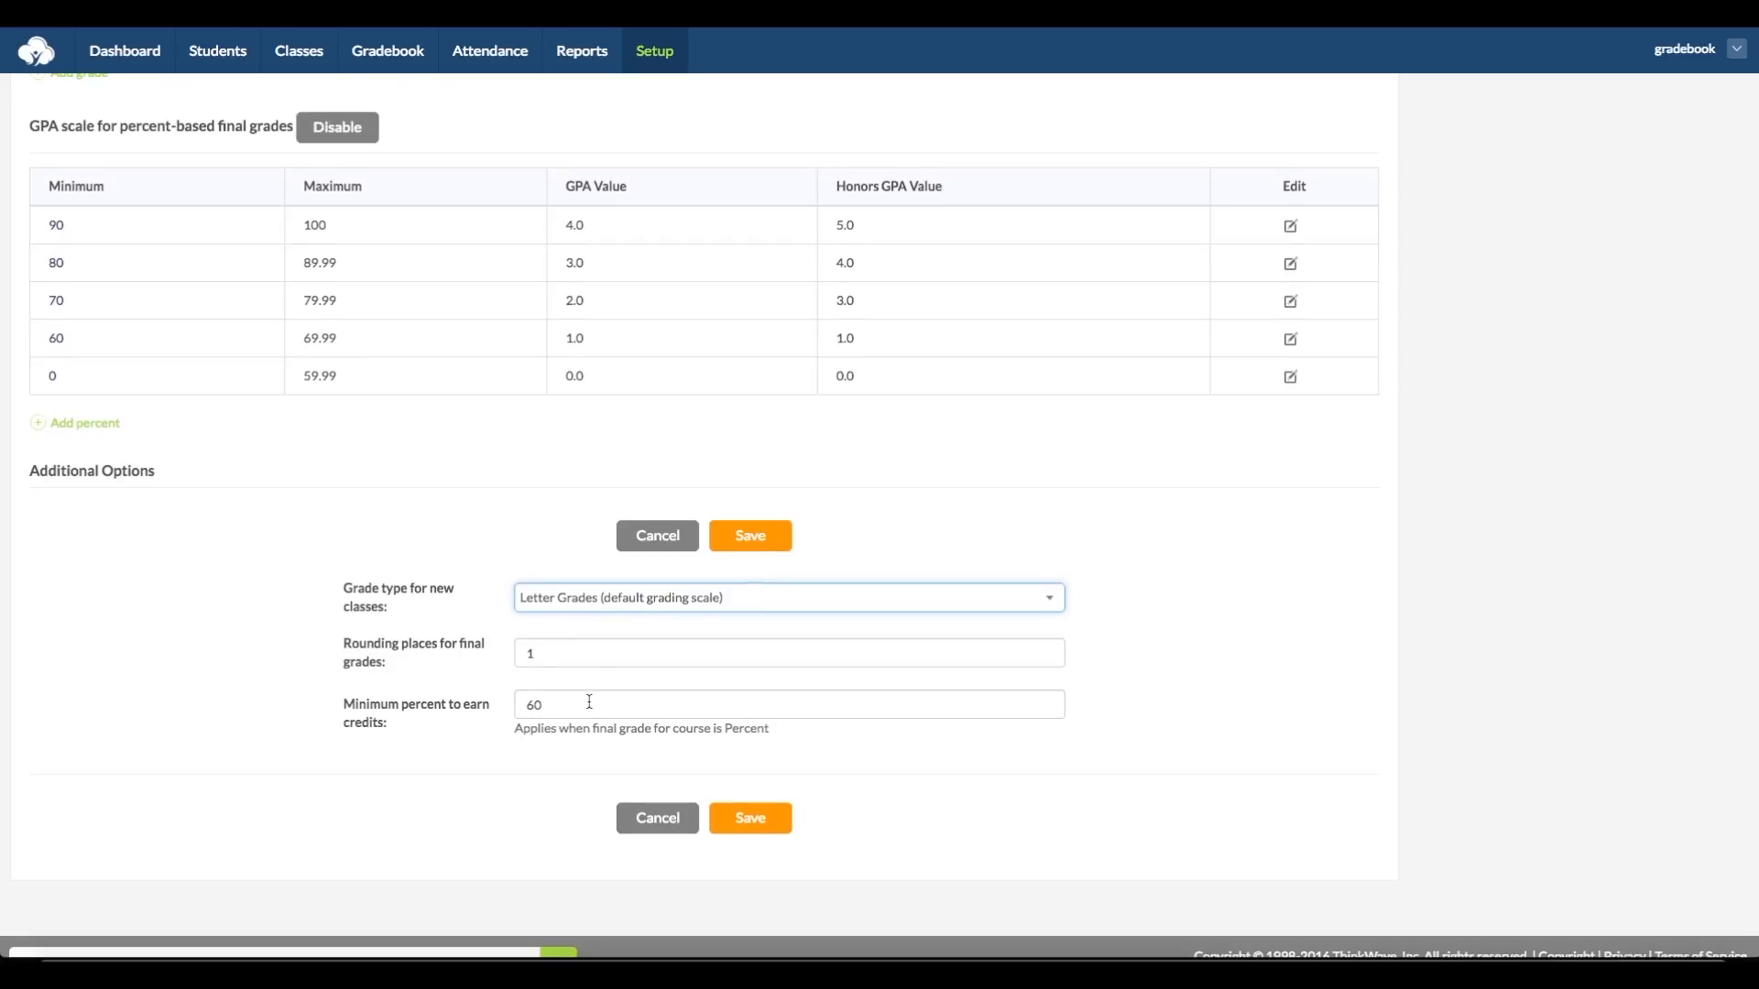
click(667, 57)
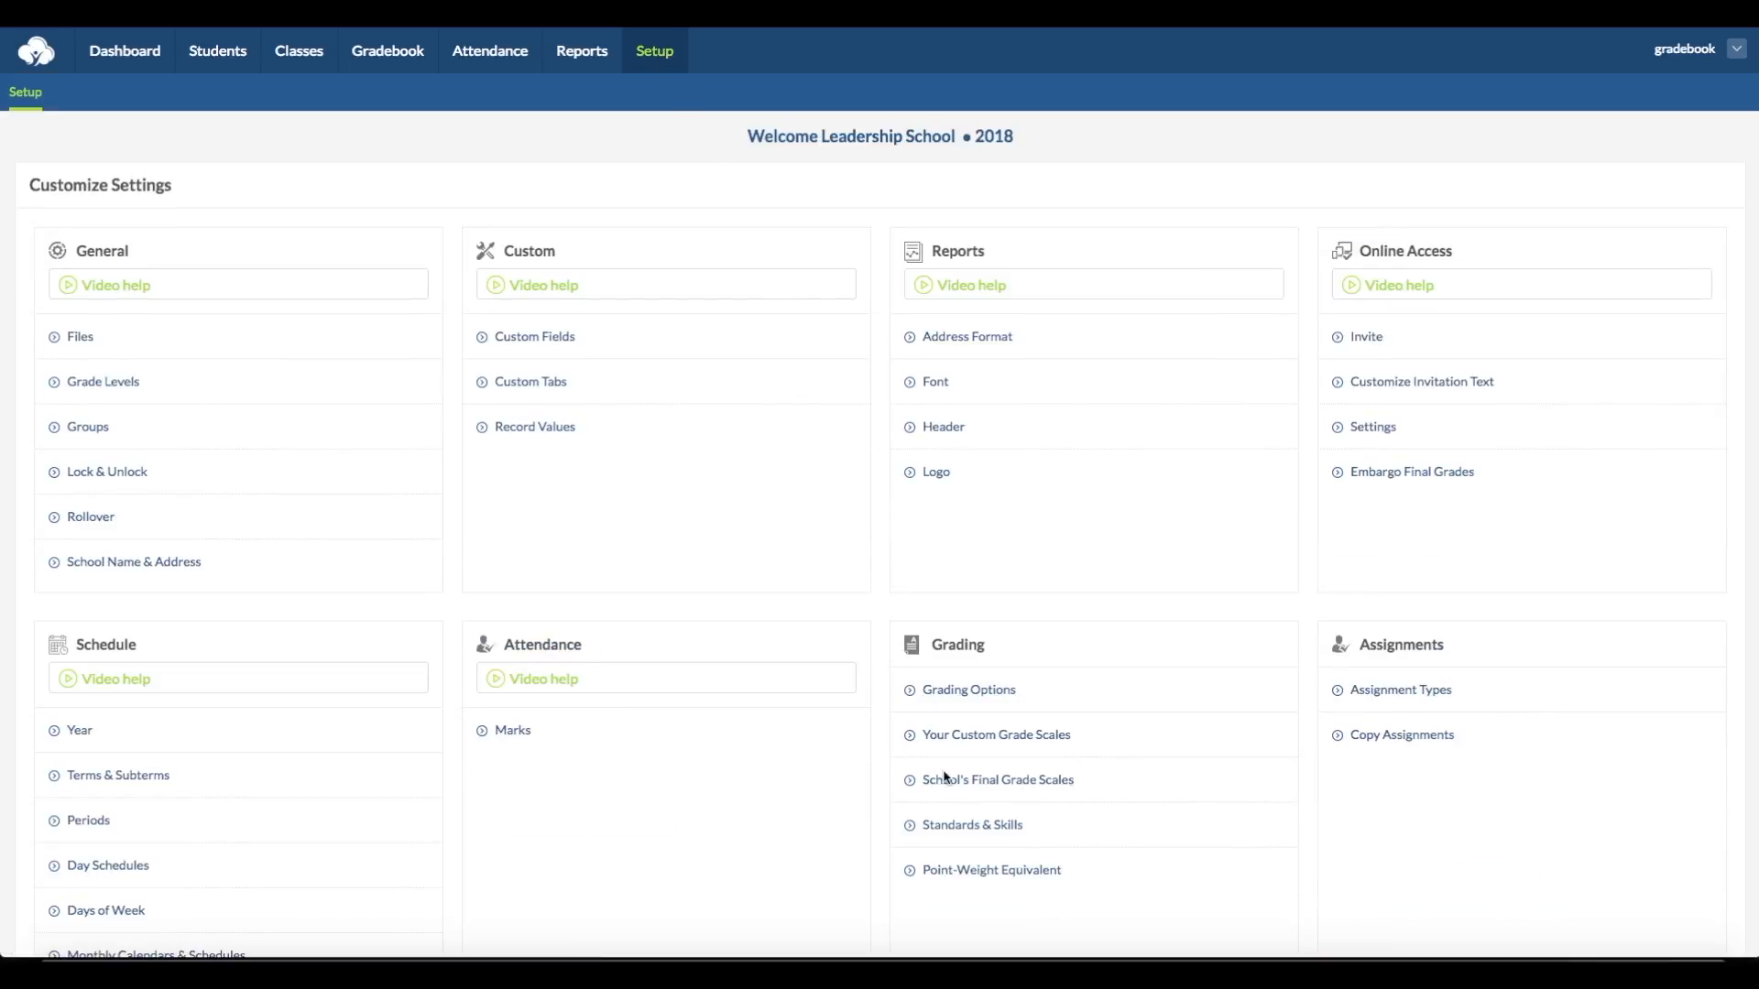
Step: Examine the blank form for adding a graded skill and the settings of the existing Class Participation skill
click(990, 828)
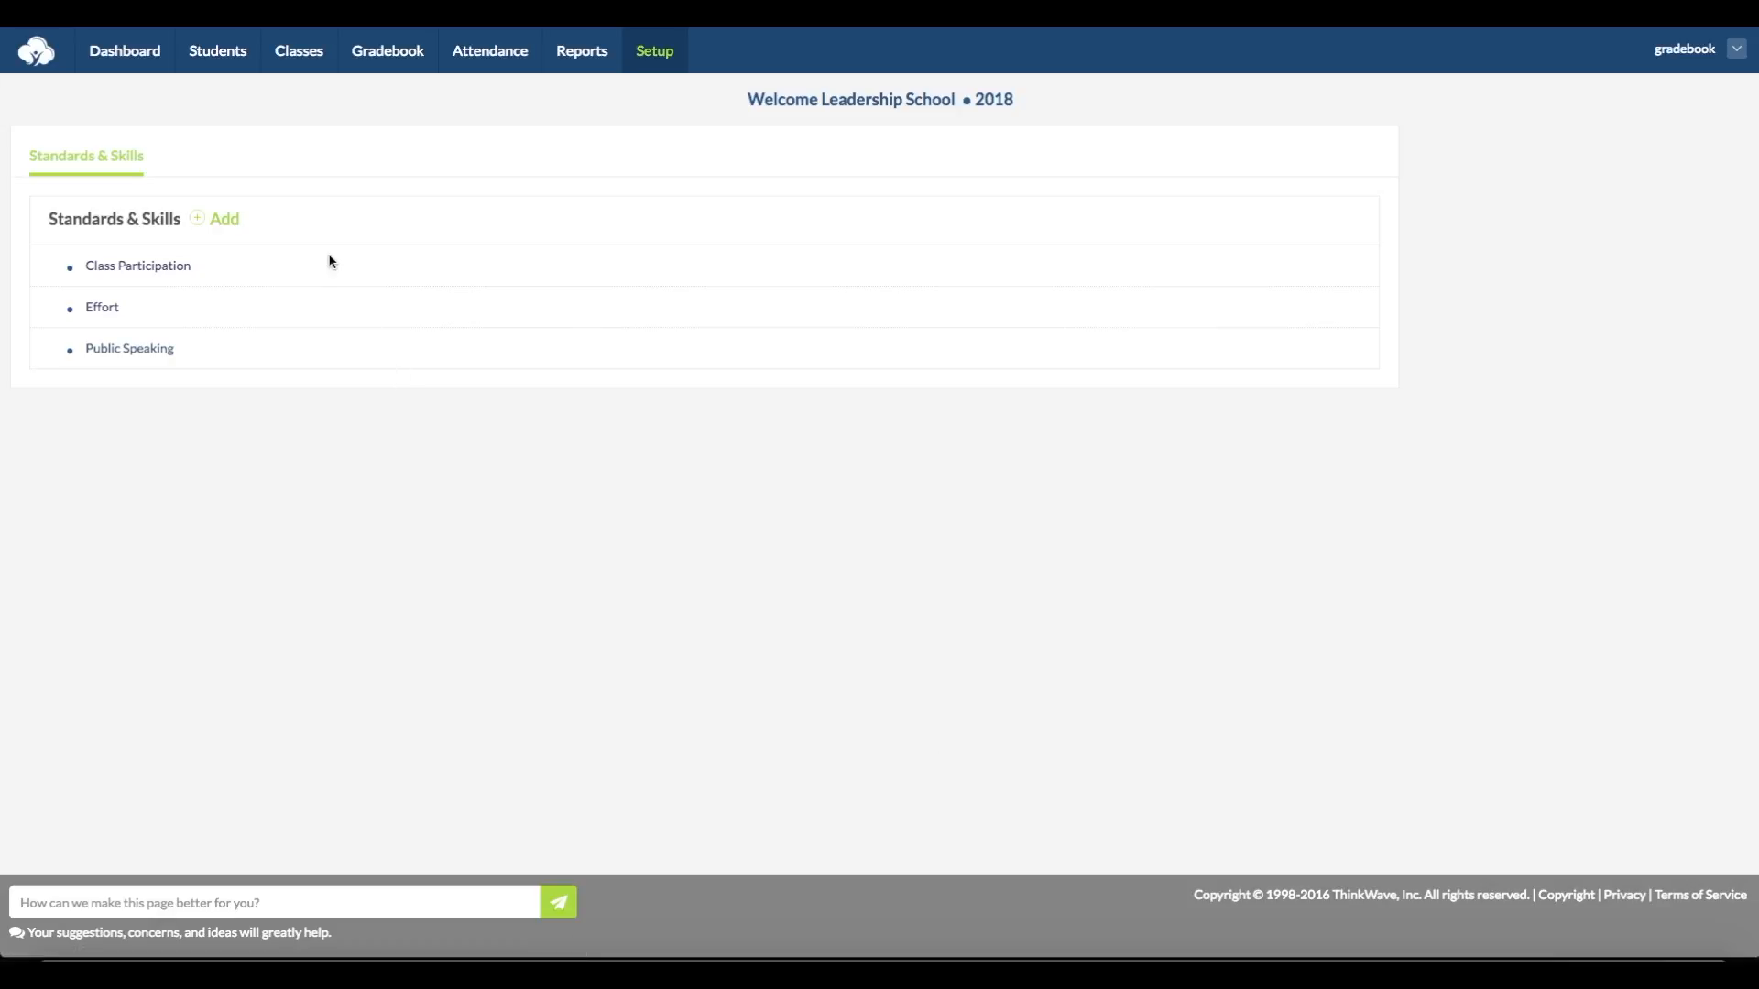
click(231, 225)
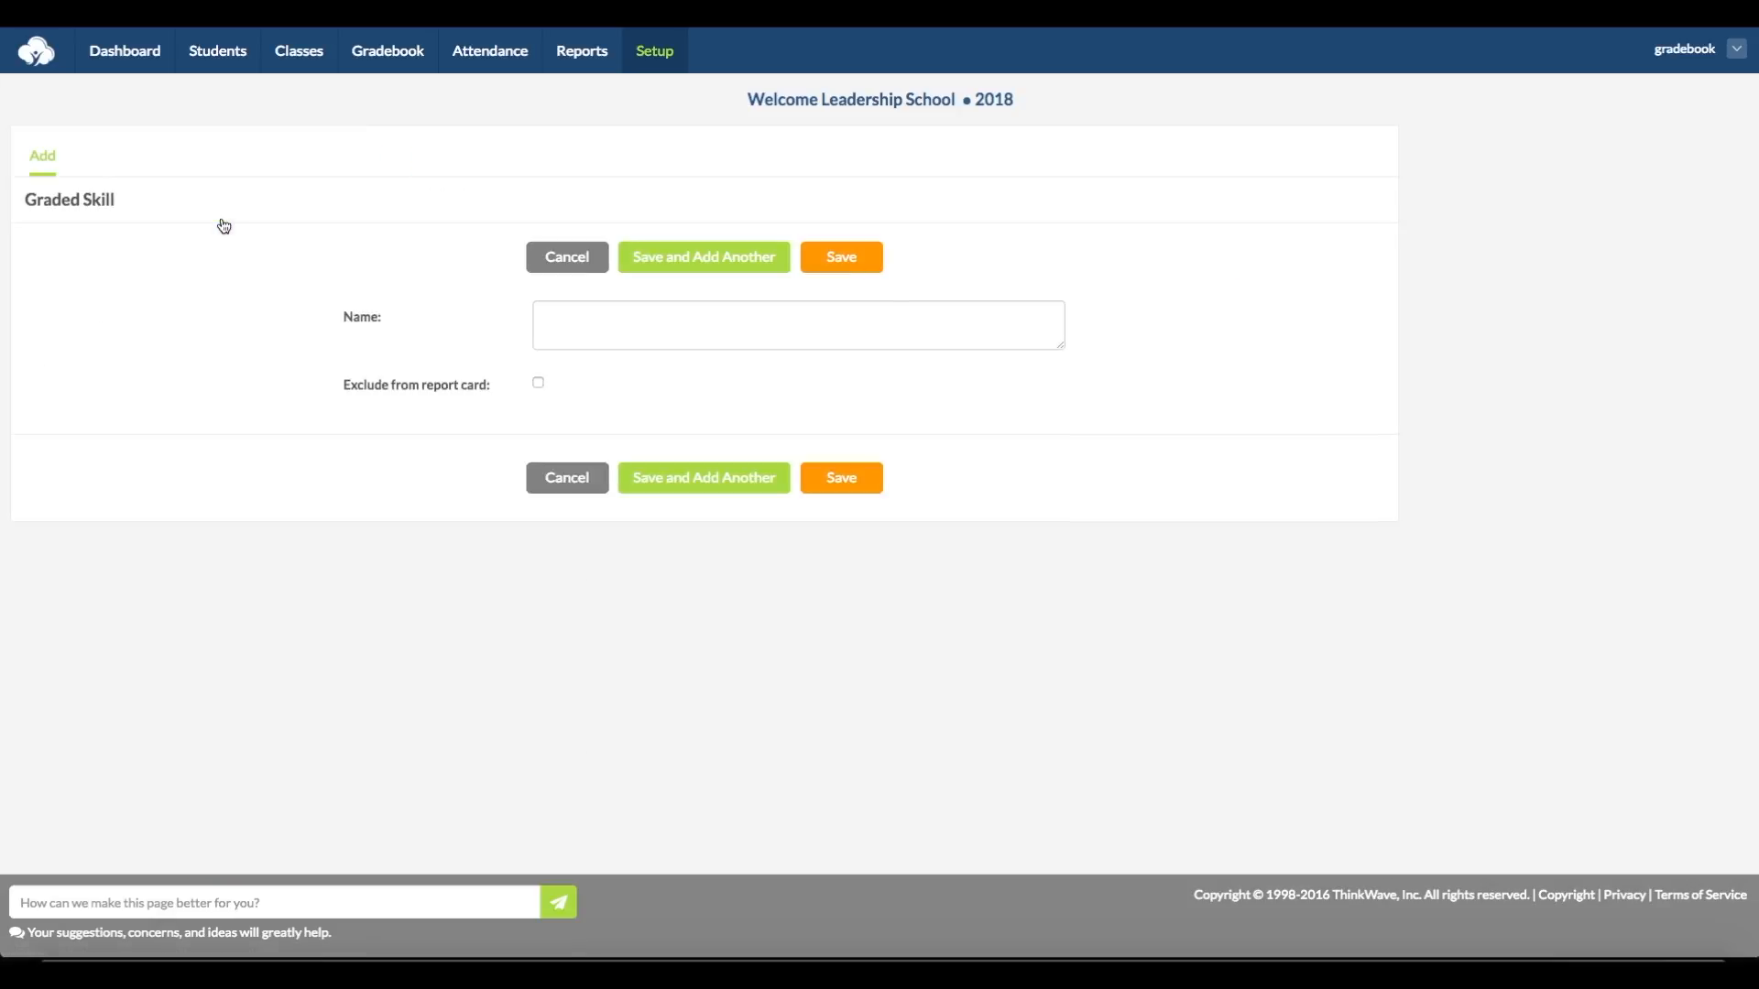
click(670, 329)
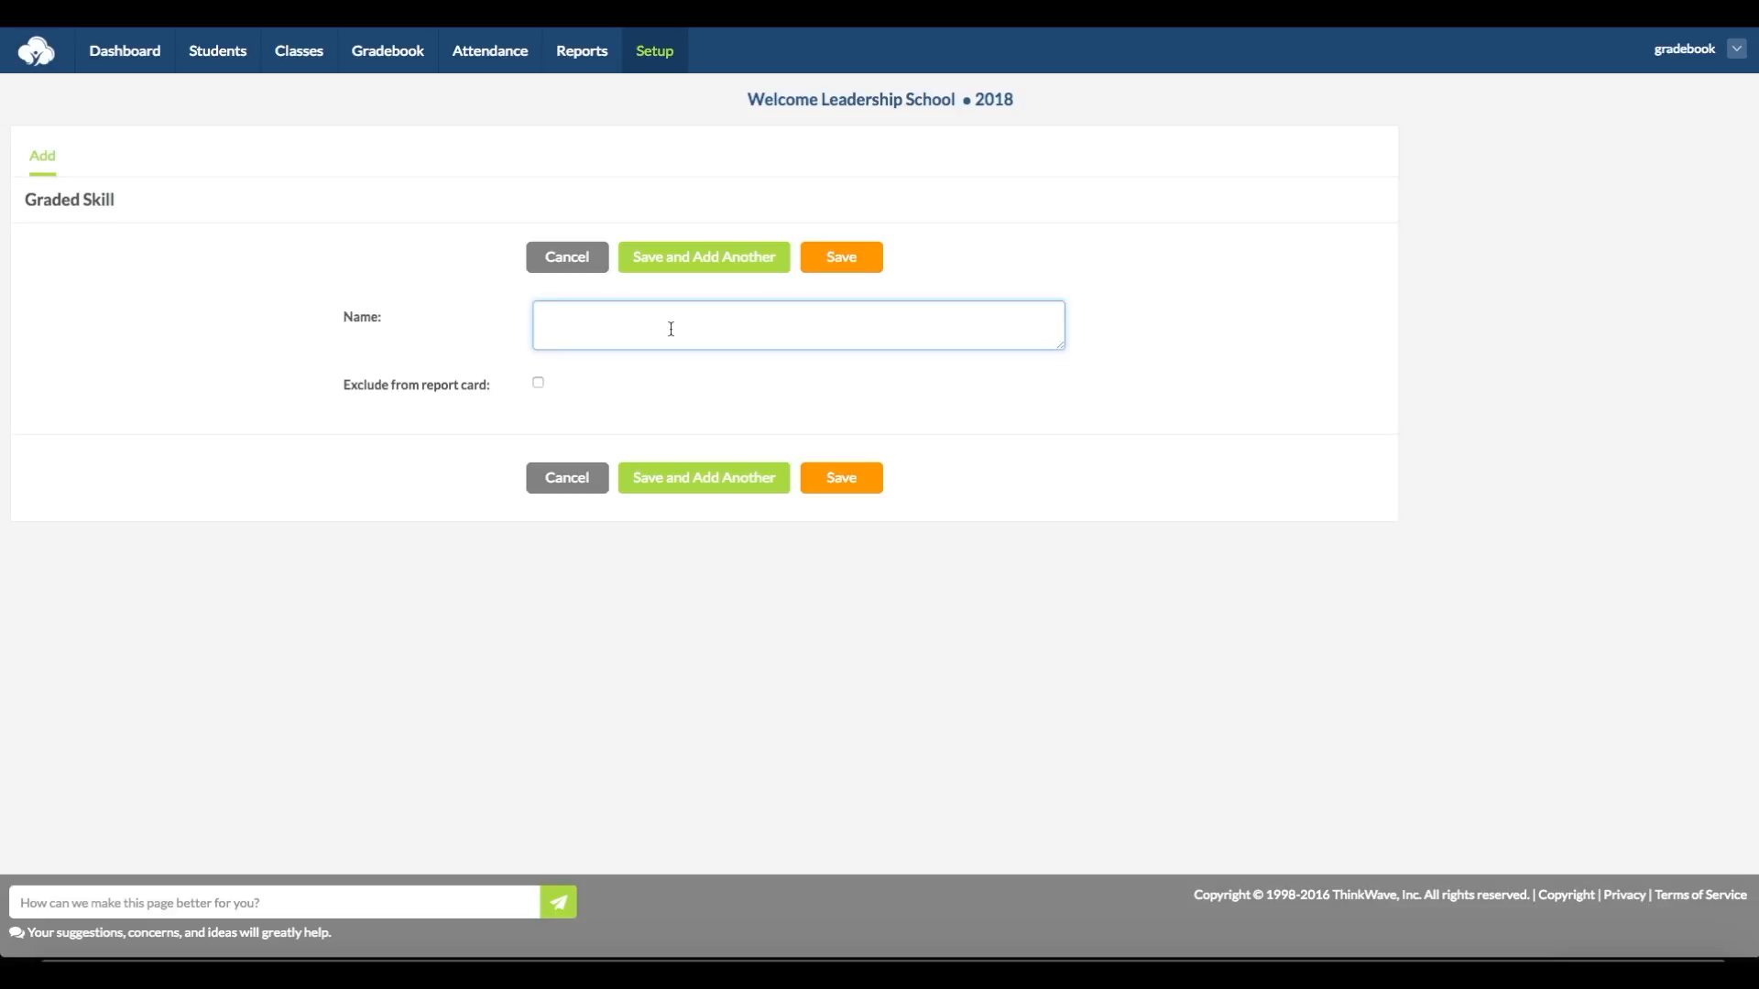
click(568, 259)
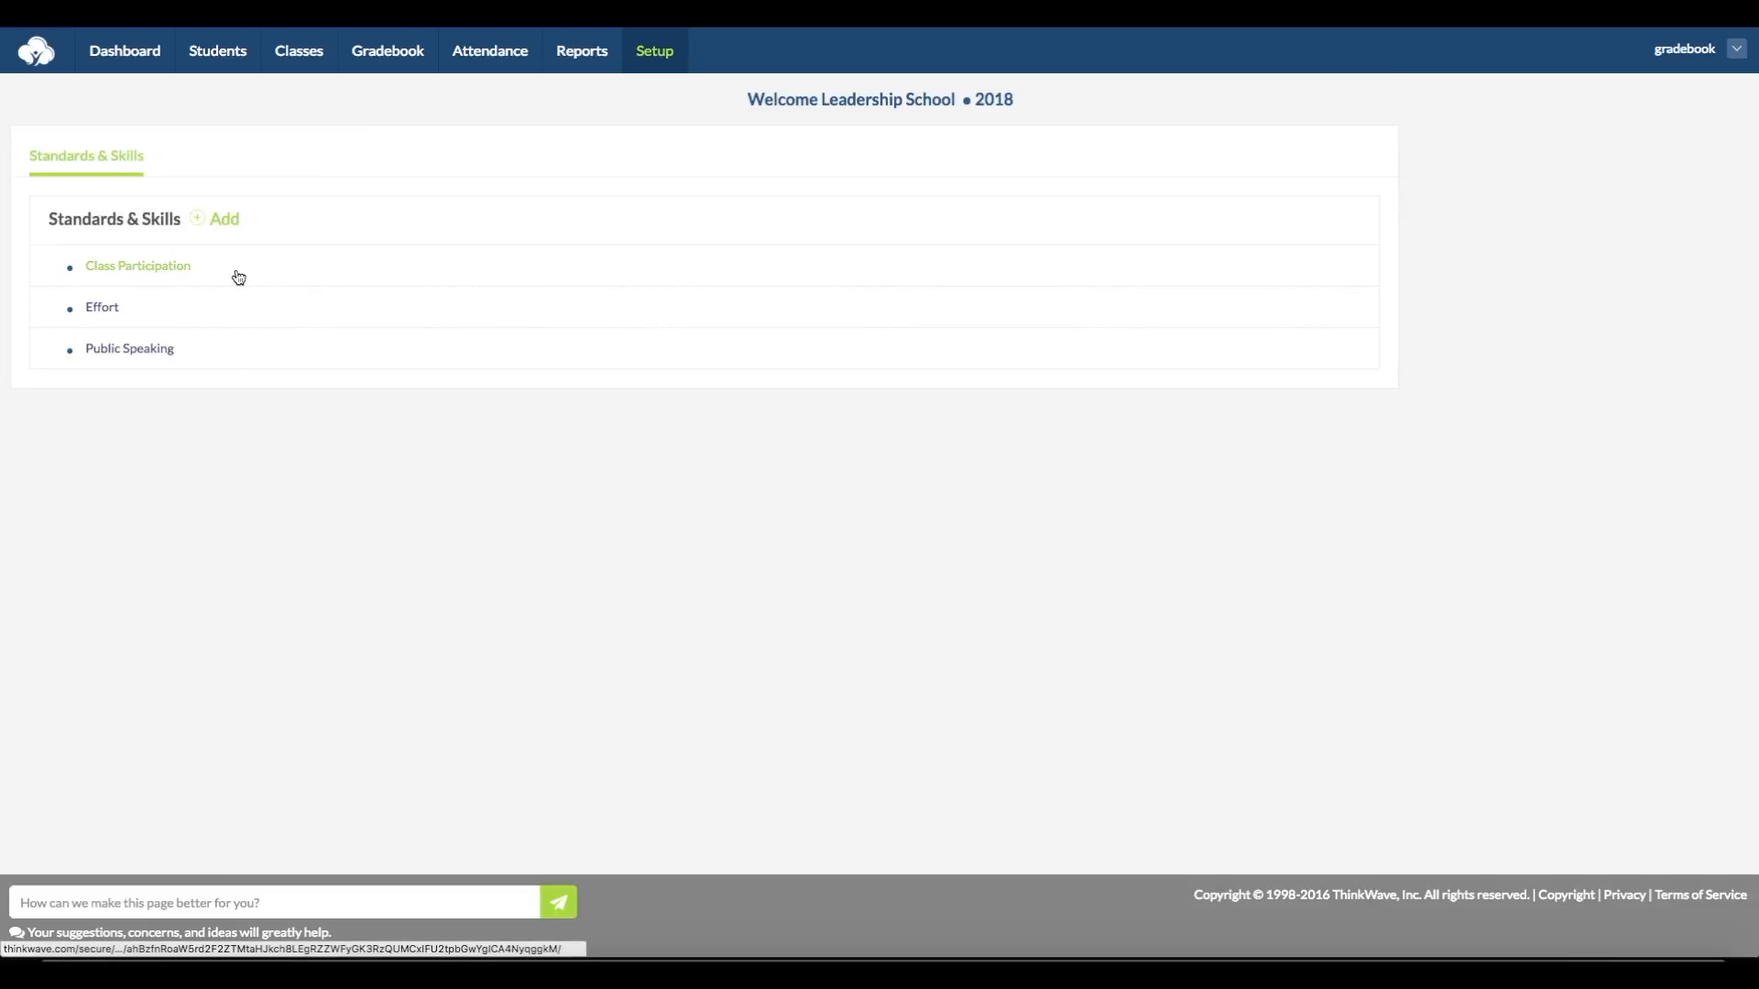
click(174, 269)
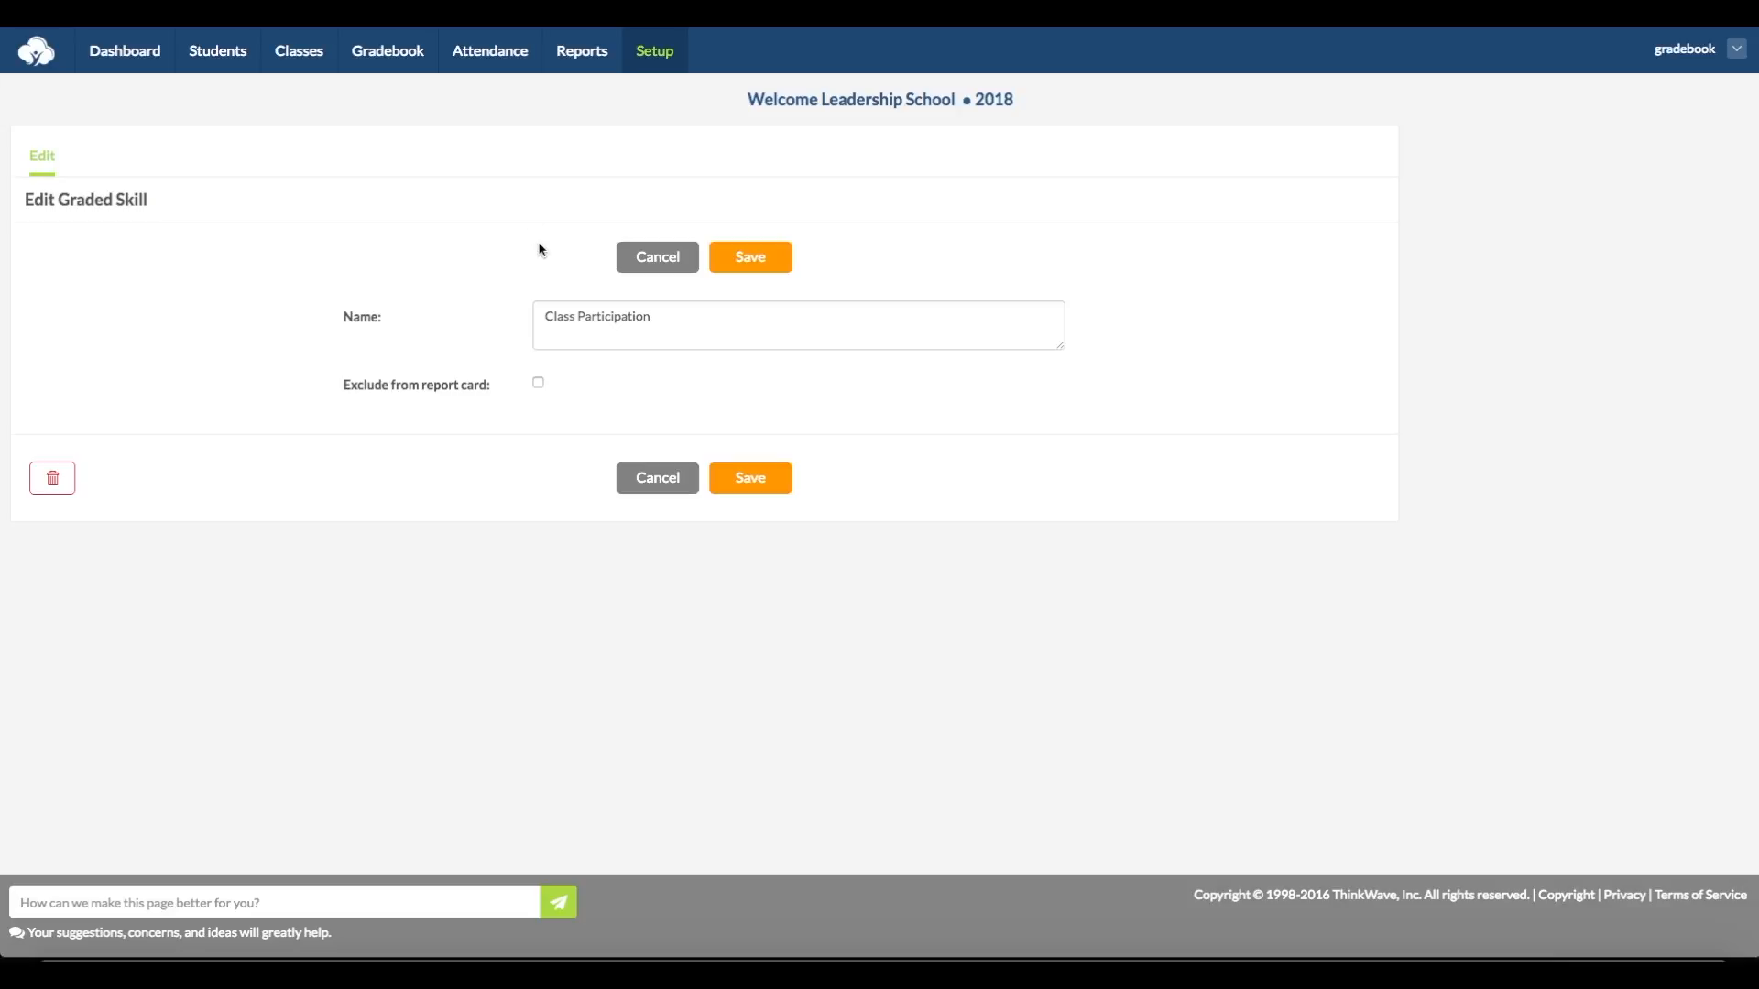
Step: Add and save Public Speaking as a skill for the Algebra (H), 121 class, and move Effort above Class Participation
click(303, 52)
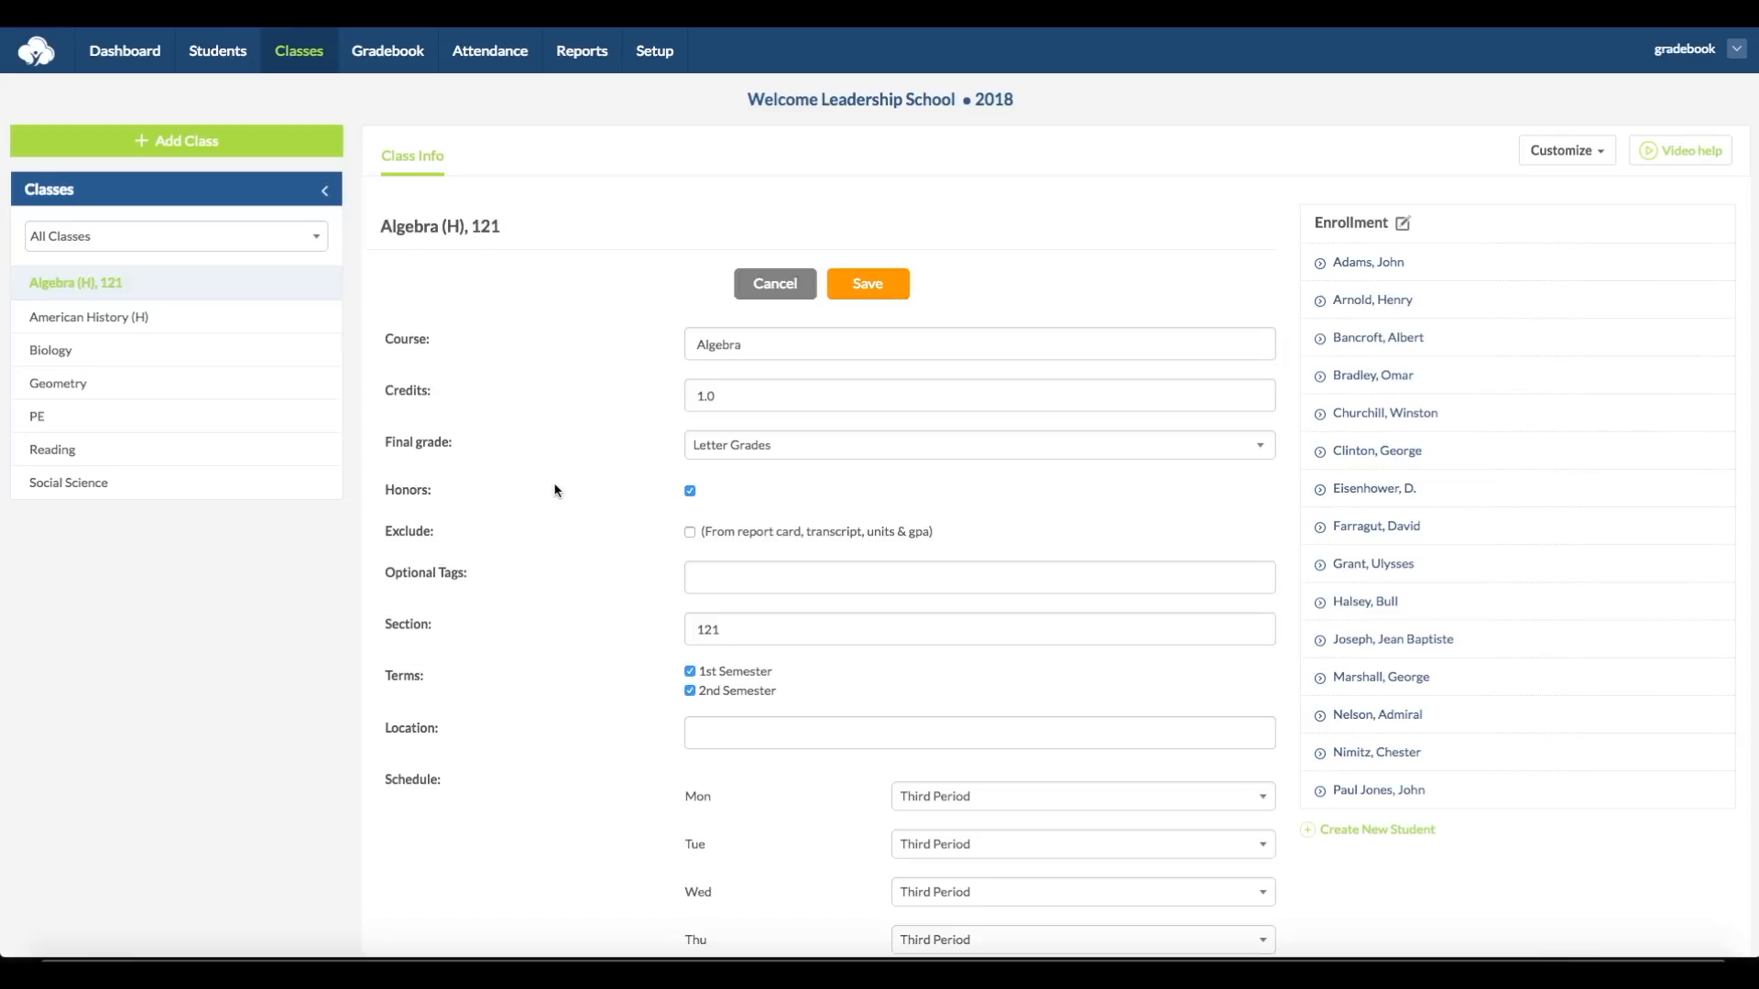
scroll(554, 495, down, 5)
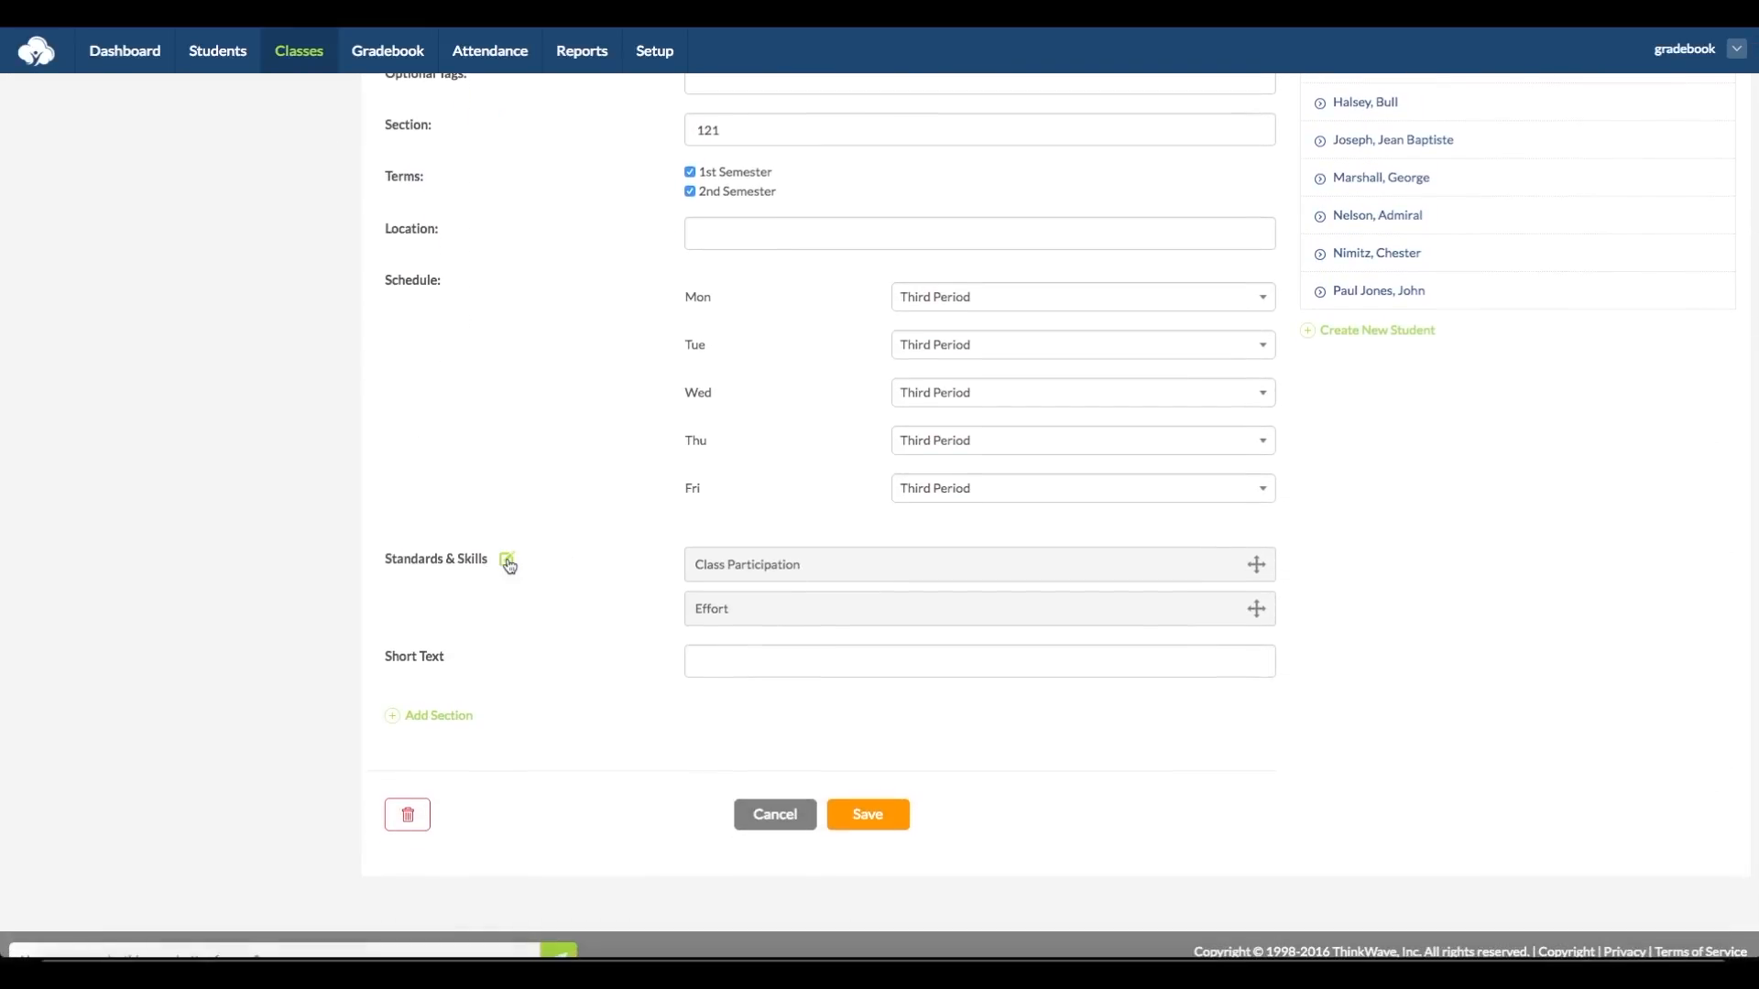
click(509, 563)
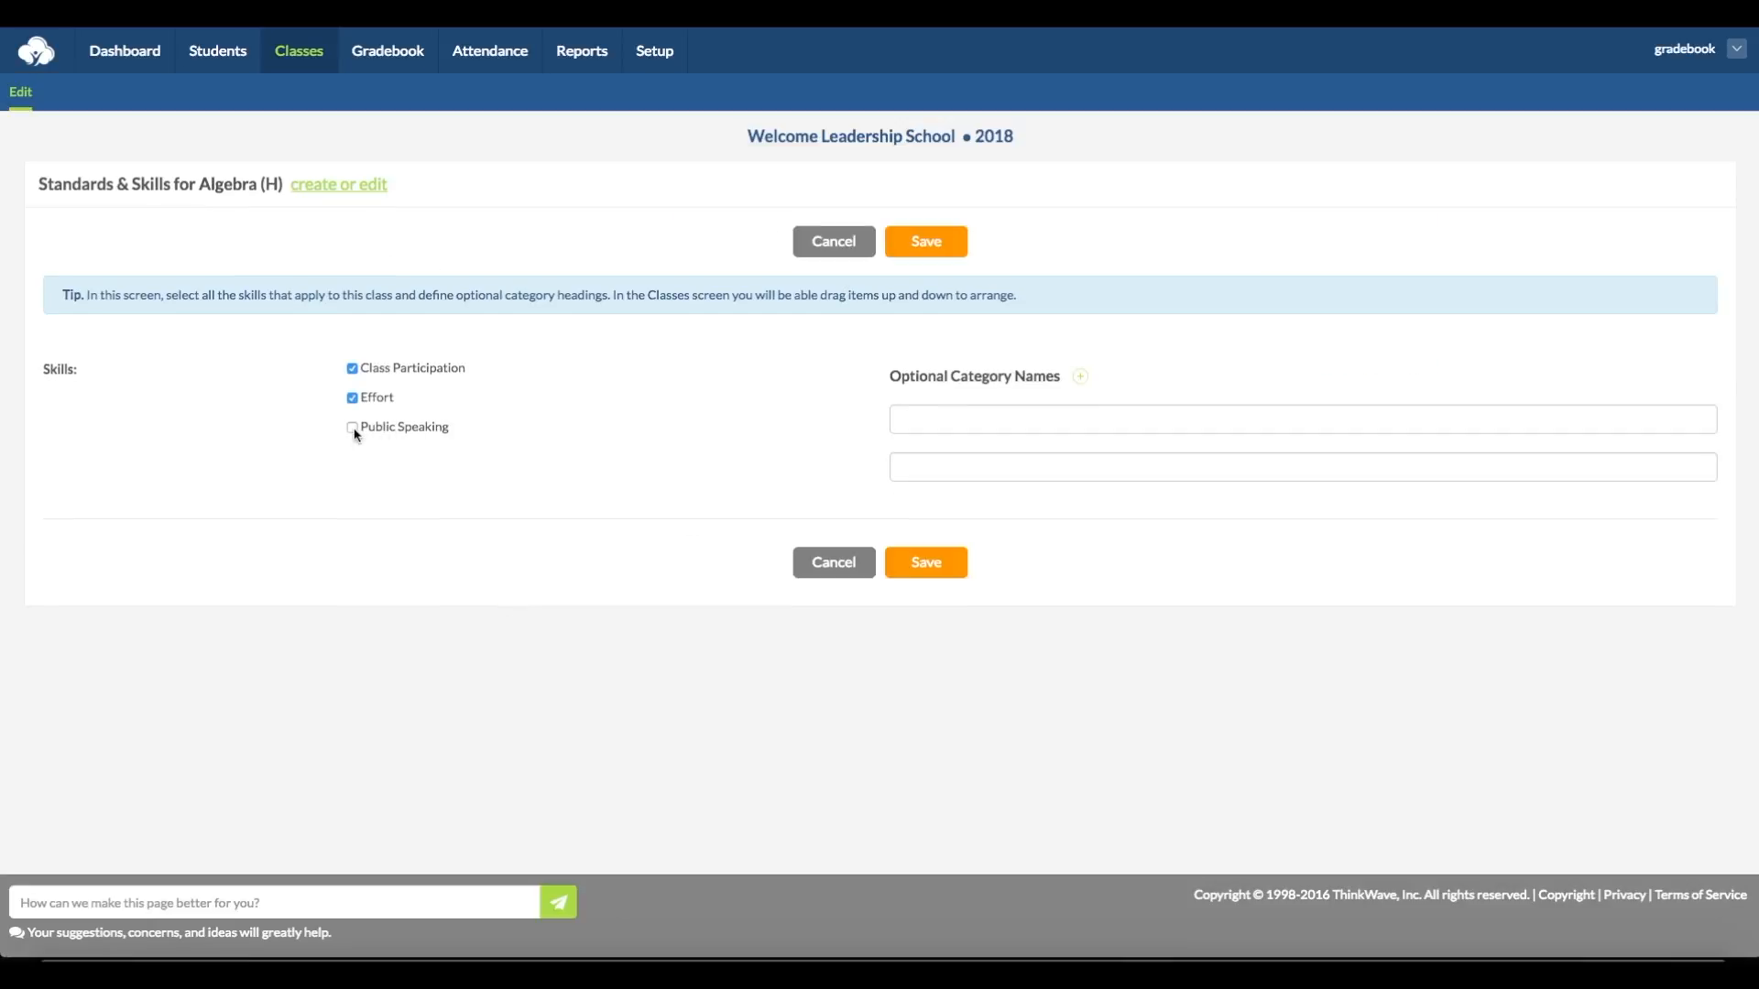
click(353, 429)
click(960, 242)
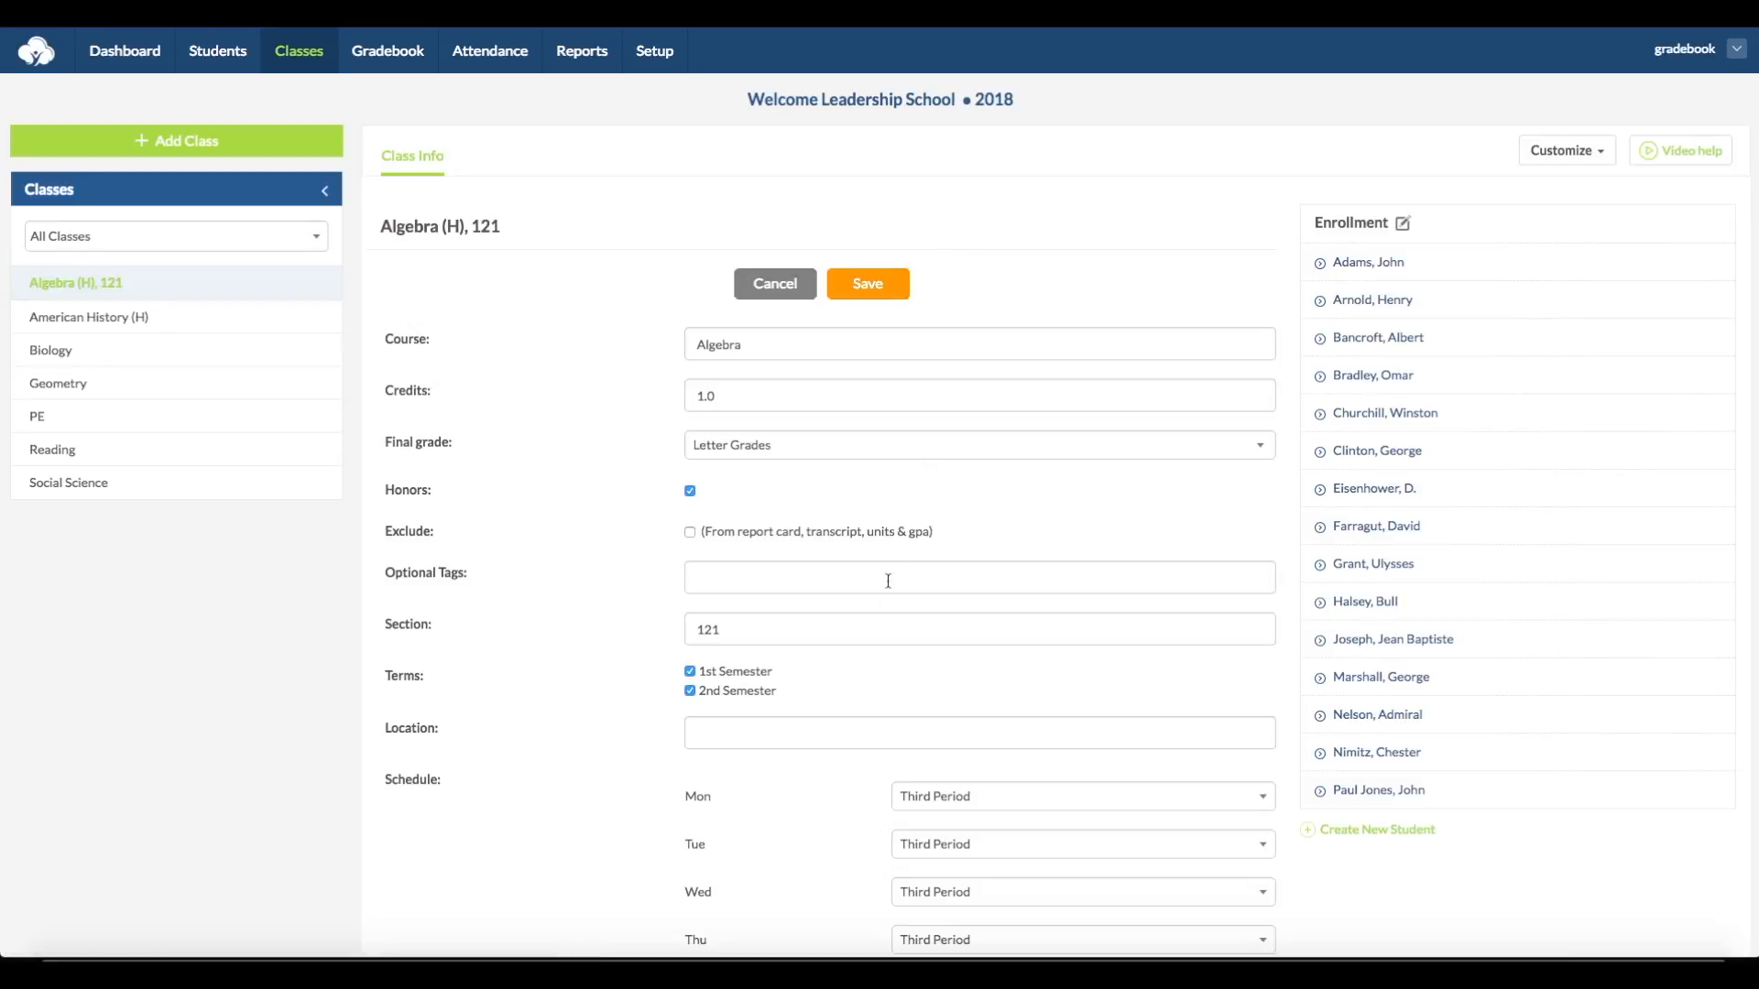
scroll(887, 569, down, 6)
drag(886, 577, 890, 516)
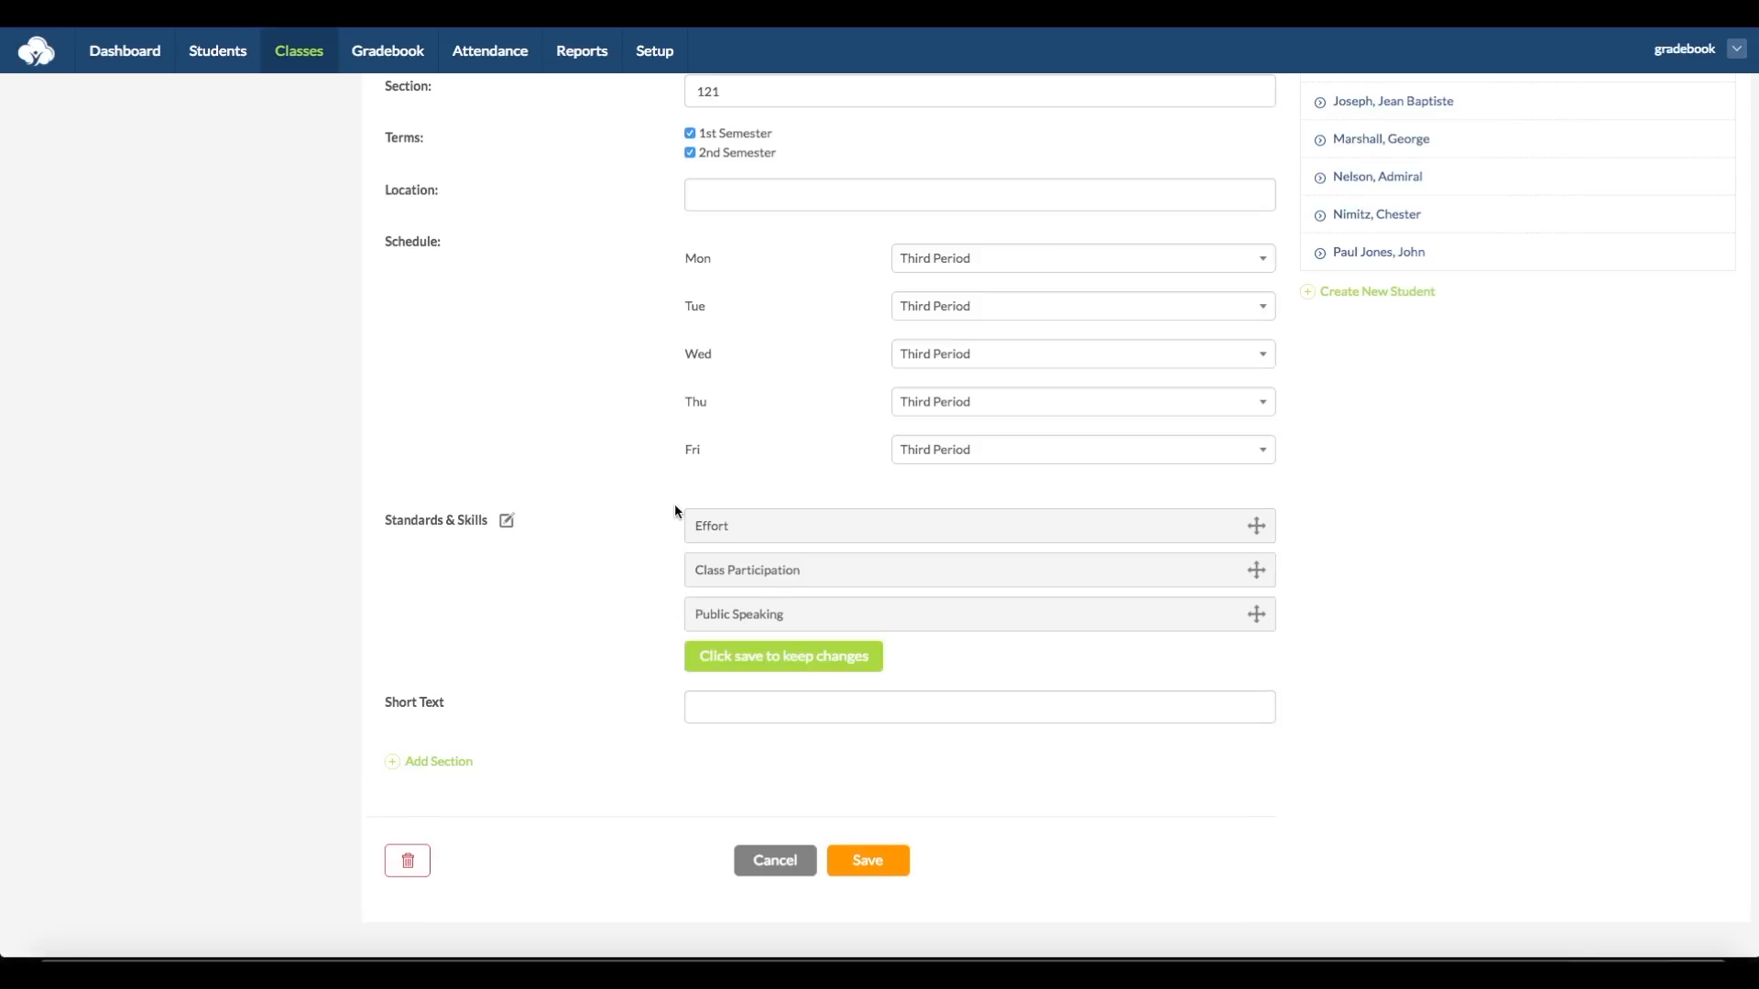
Step: Try entering an override grade of a for the first student's Class Participation in the Algebra (H), 121 final grades by class
click(401, 53)
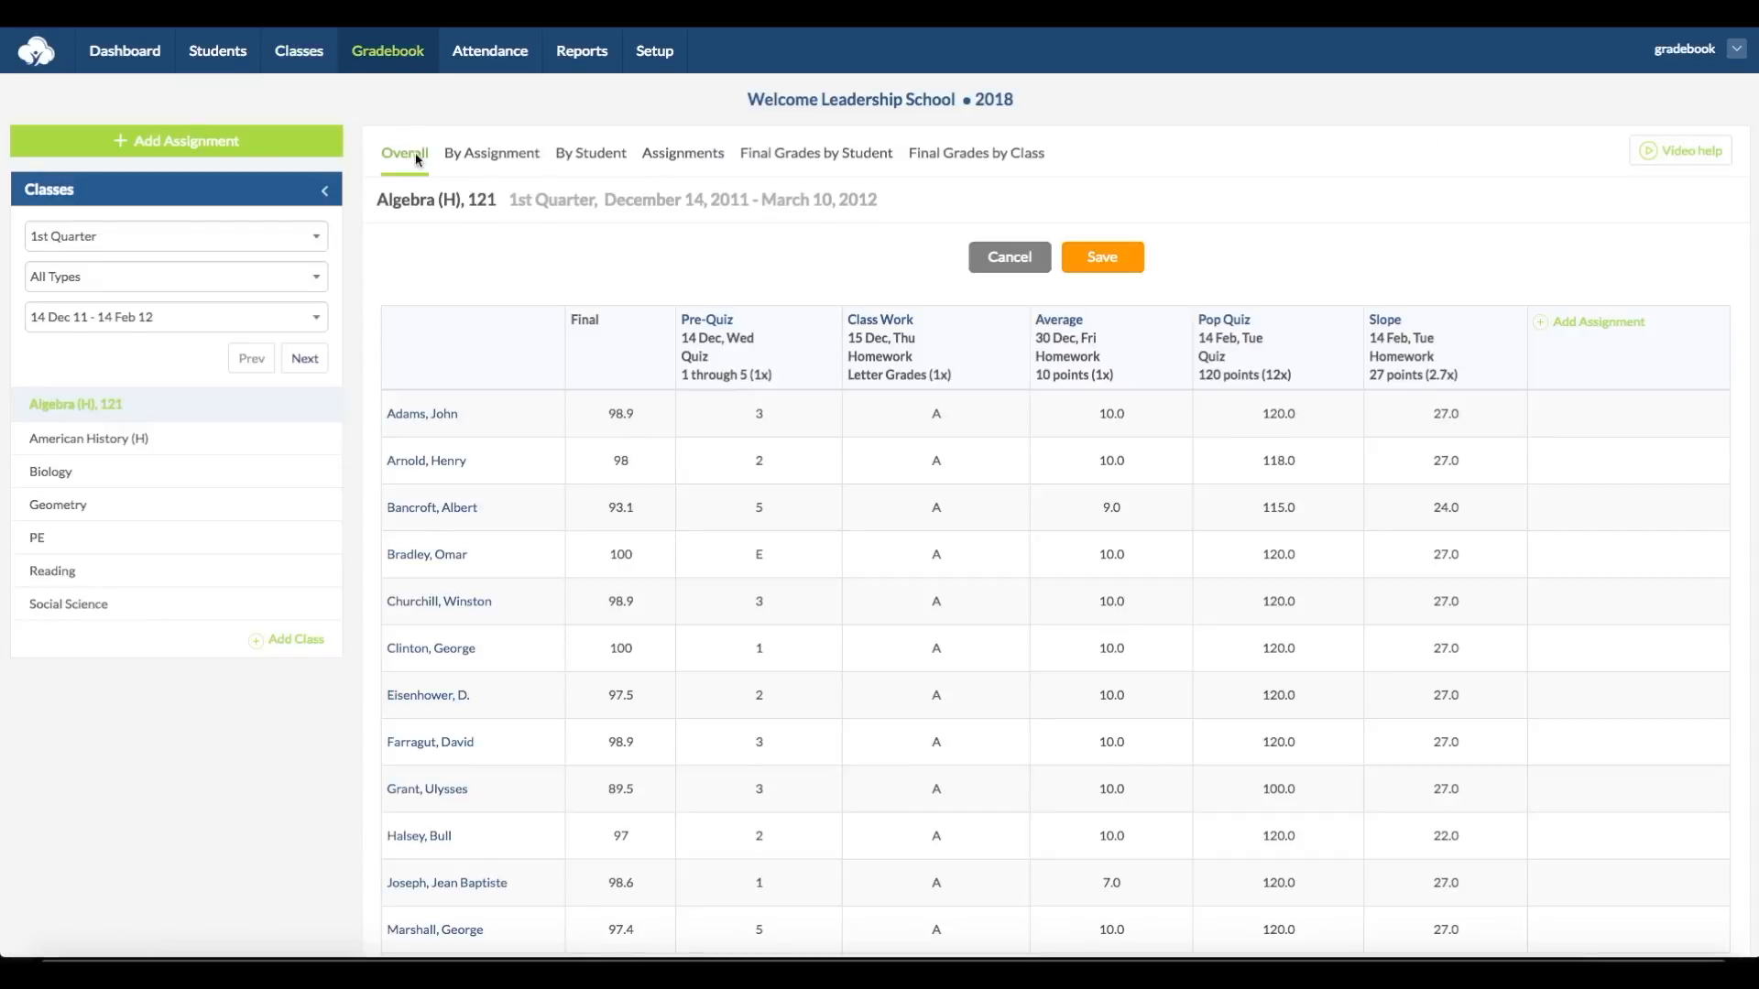
click(983, 166)
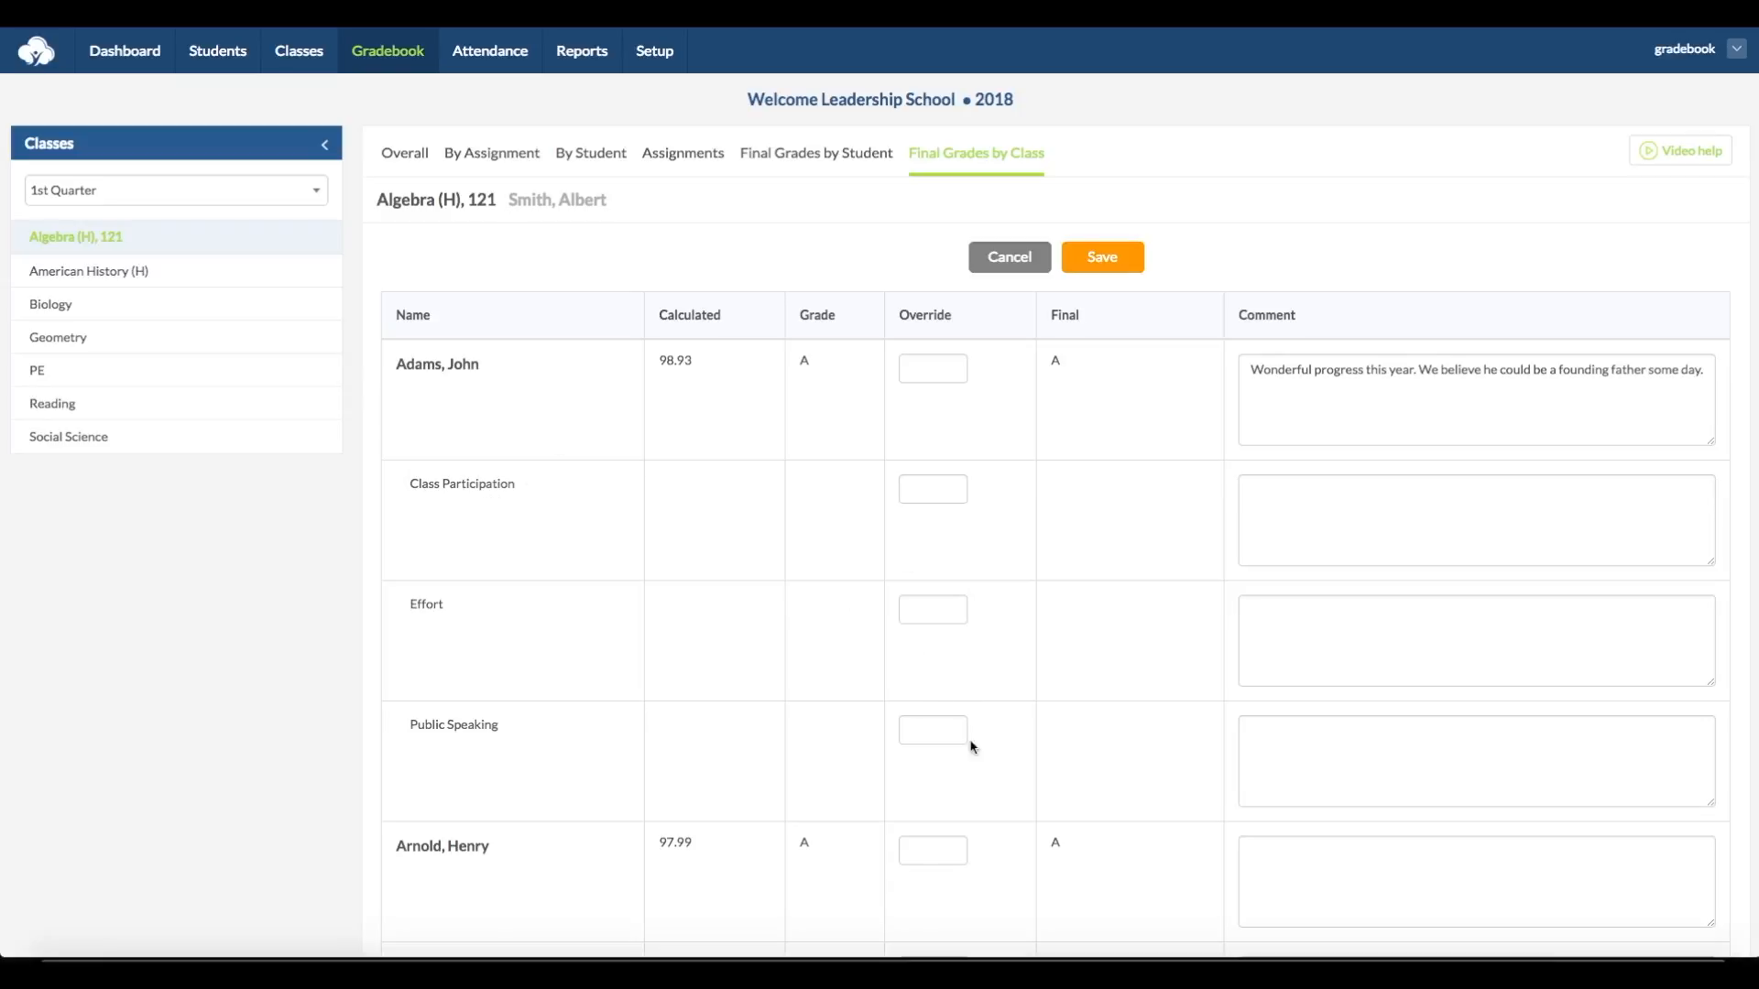
click(938, 494)
text(a)
Step: Review the Point-Weight Equivalent setting in the grading setup and return to the setup overview
click(668, 59)
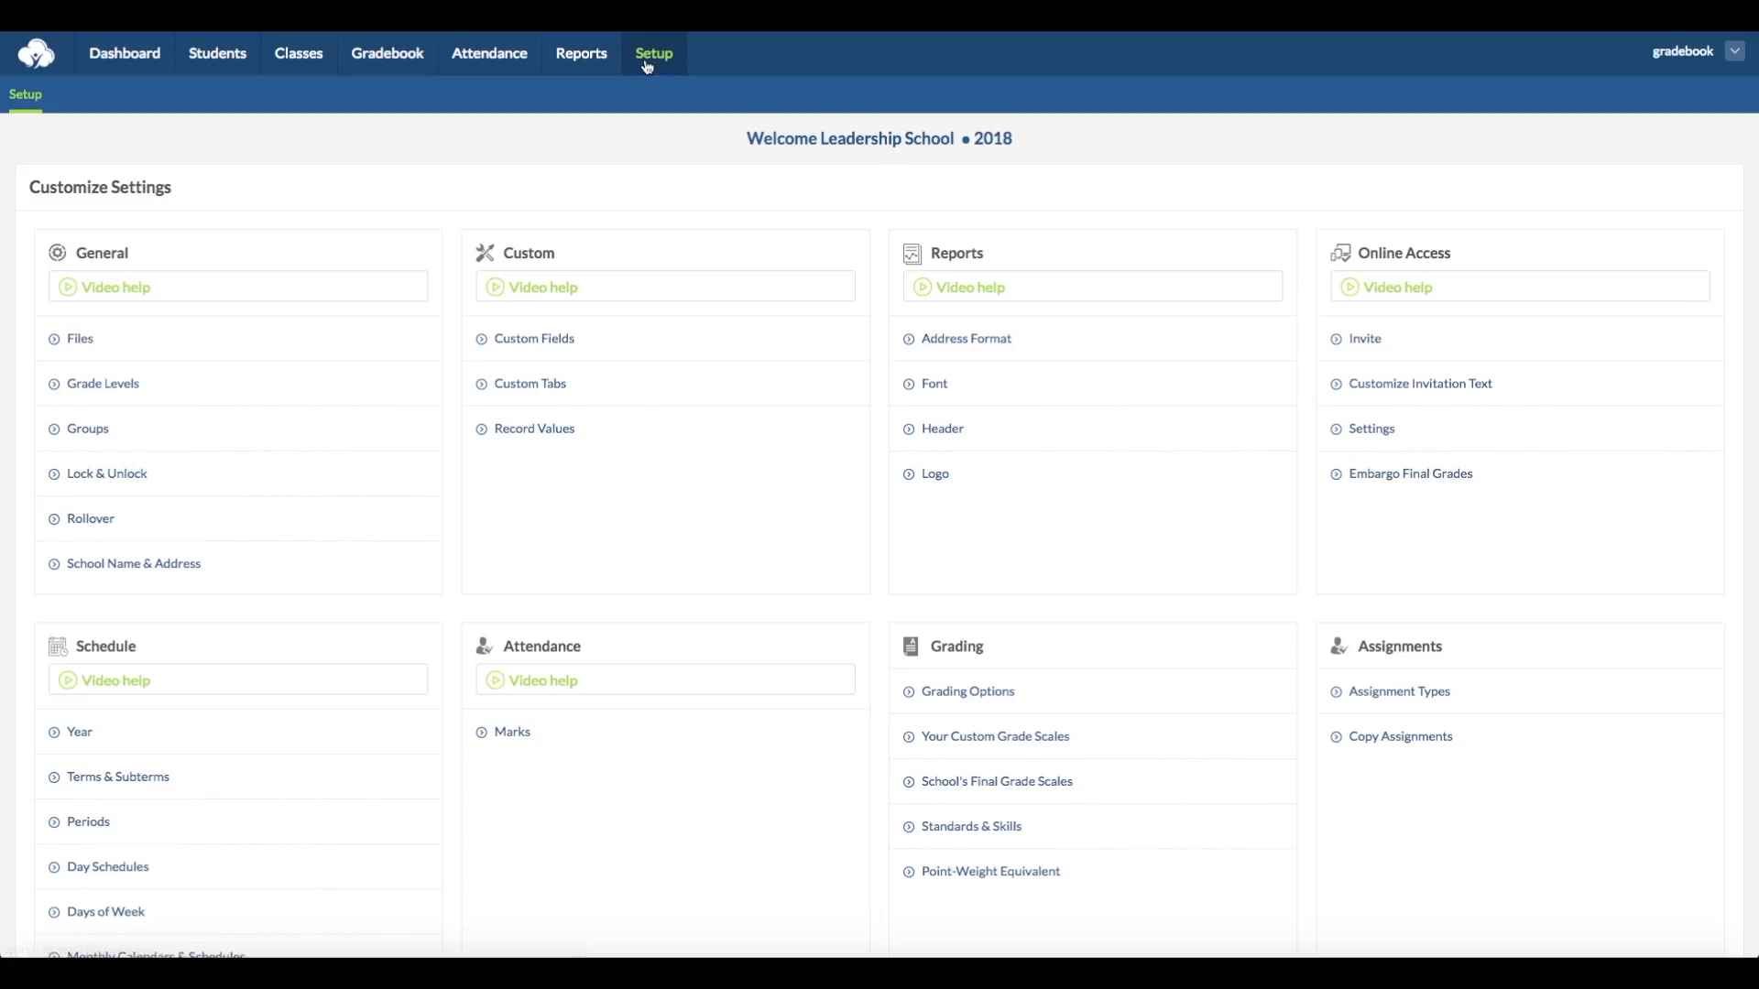
click(970, 873)
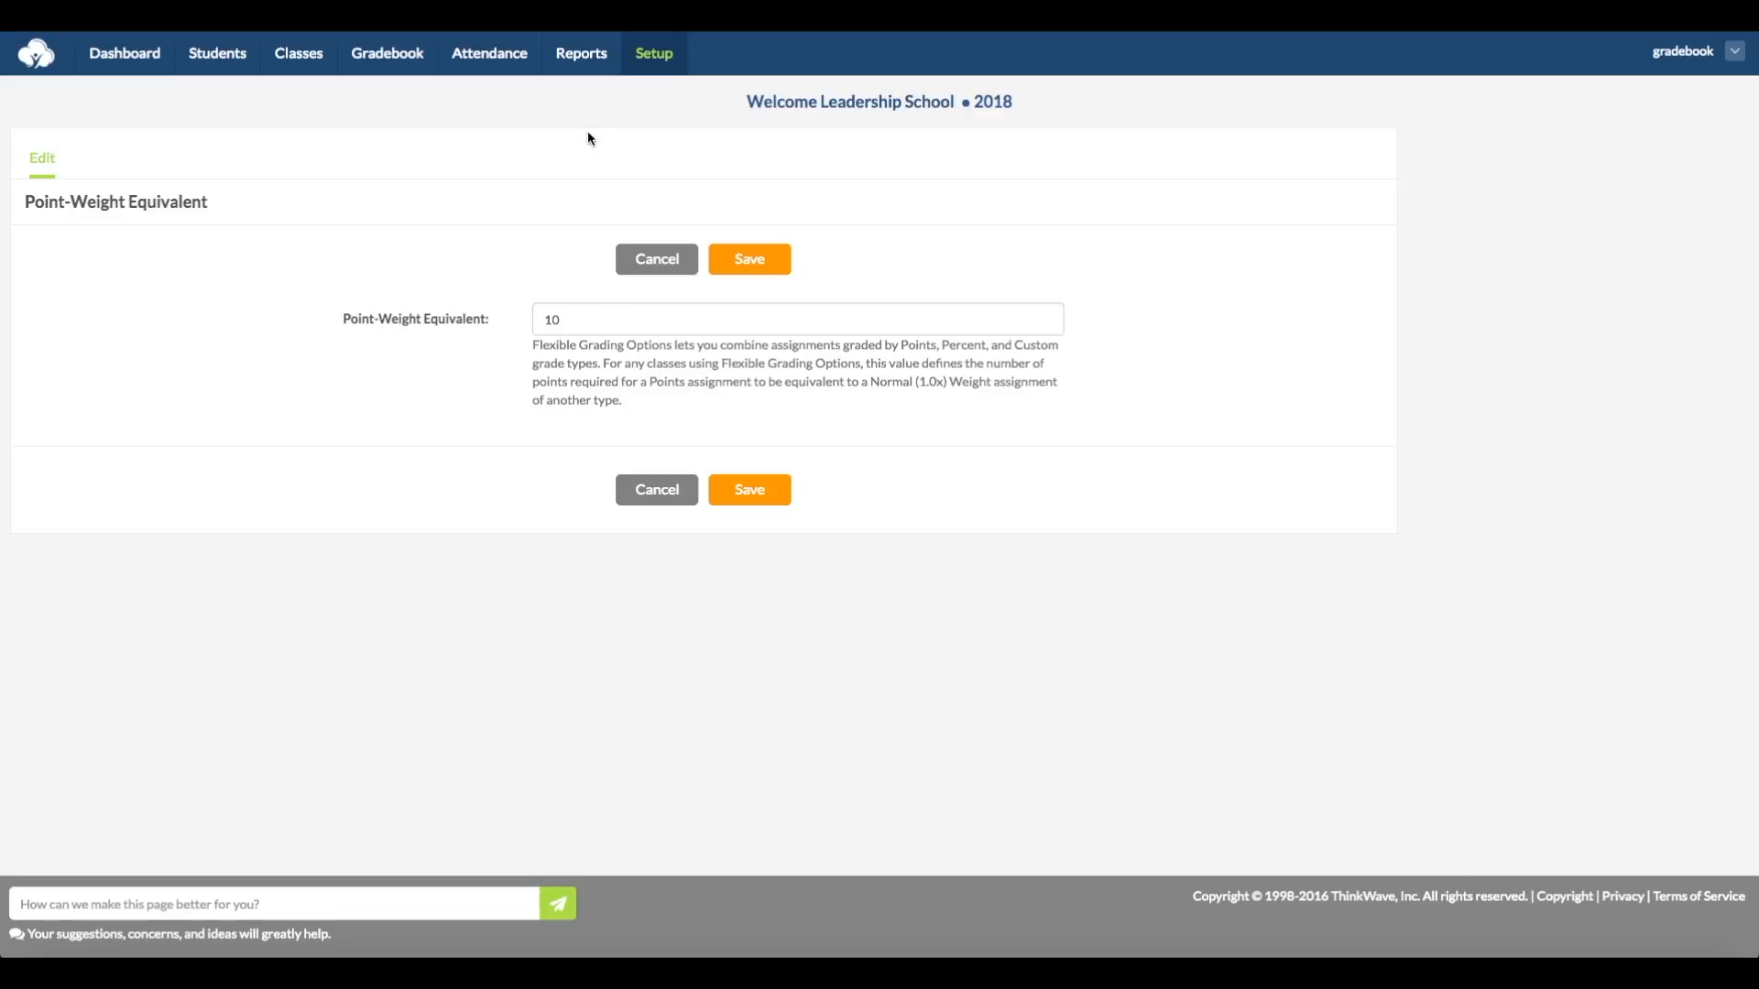
click(656, 57)
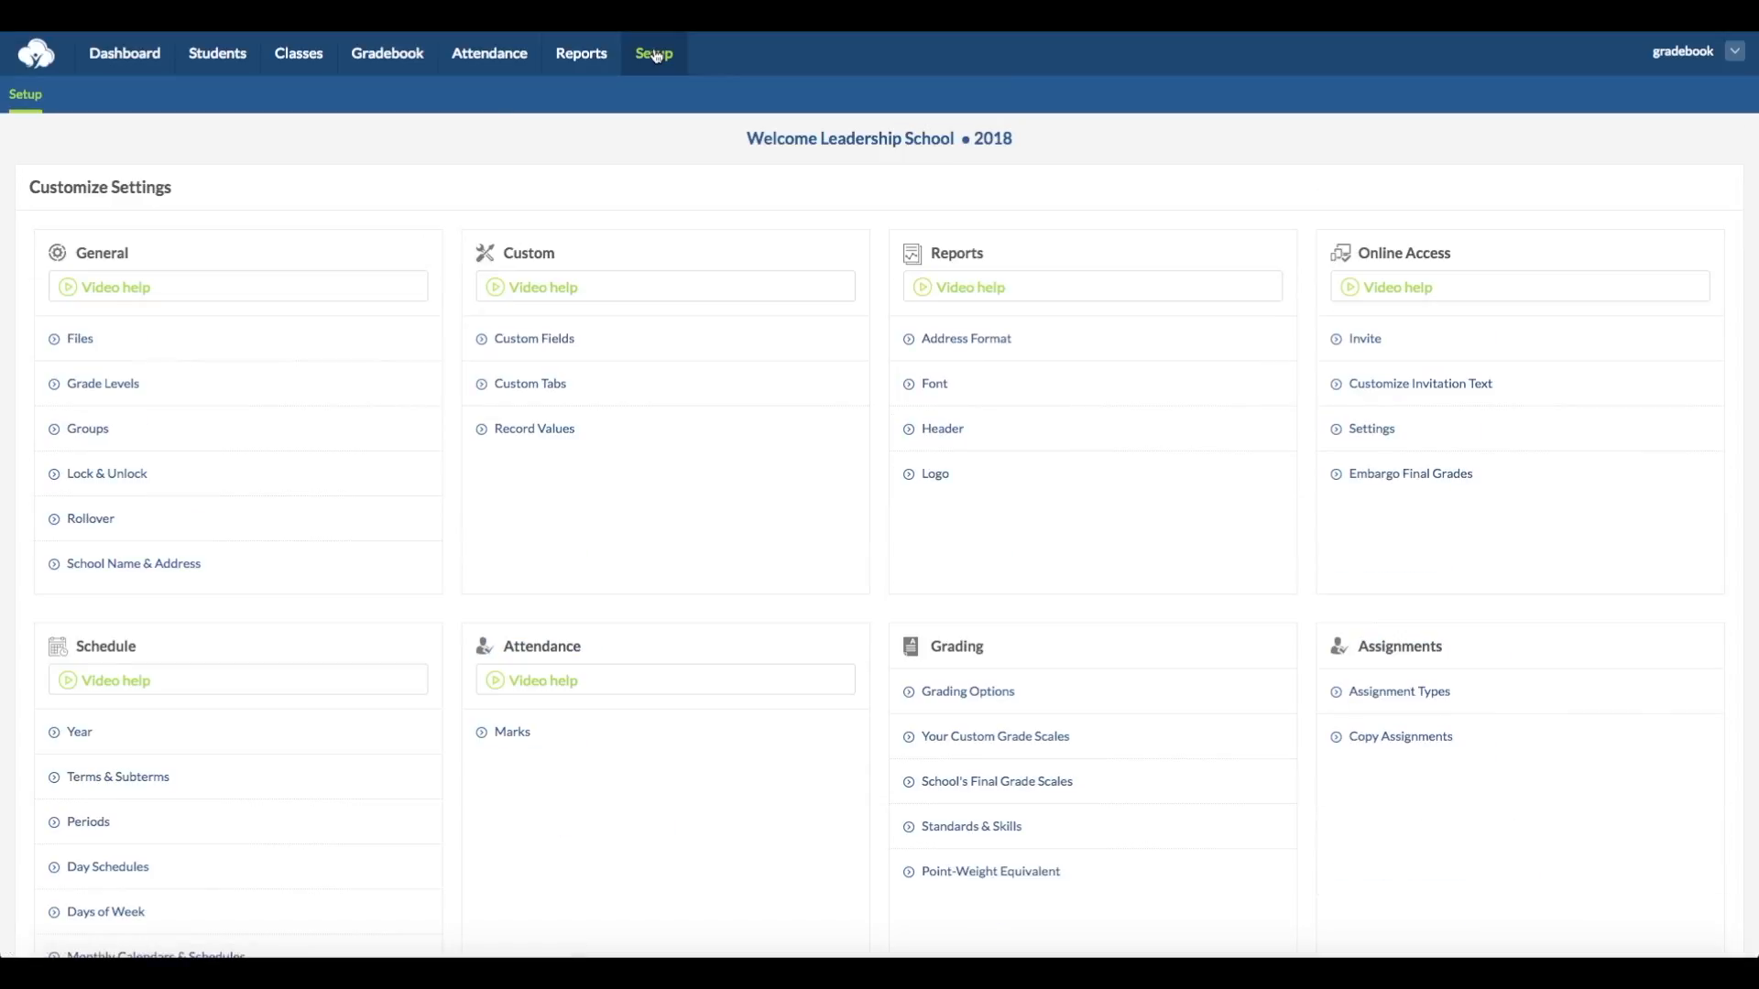